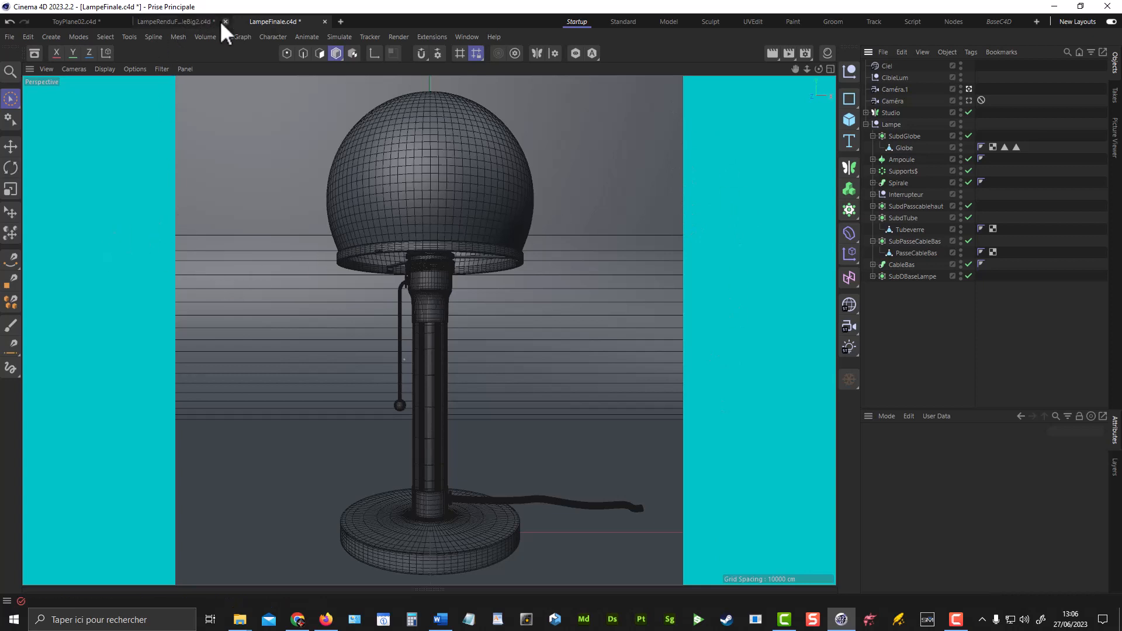
Close the ToyPlane02 and lamp render projects without saving, keeping only LampeFinale.c4d open.
click(125, 22)
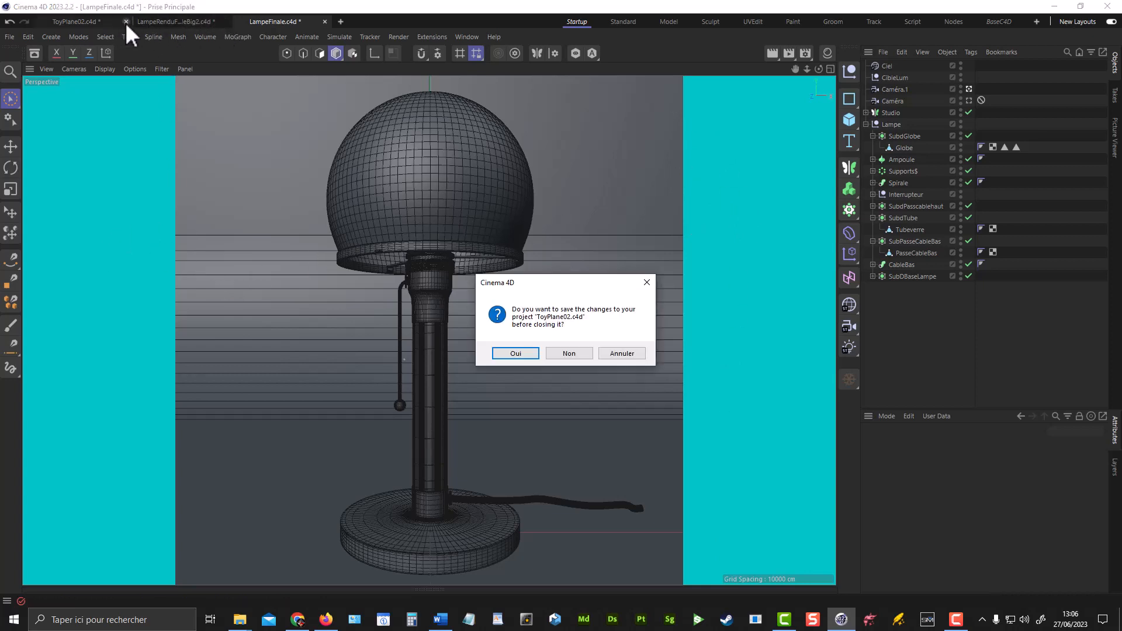
click(558, 352)
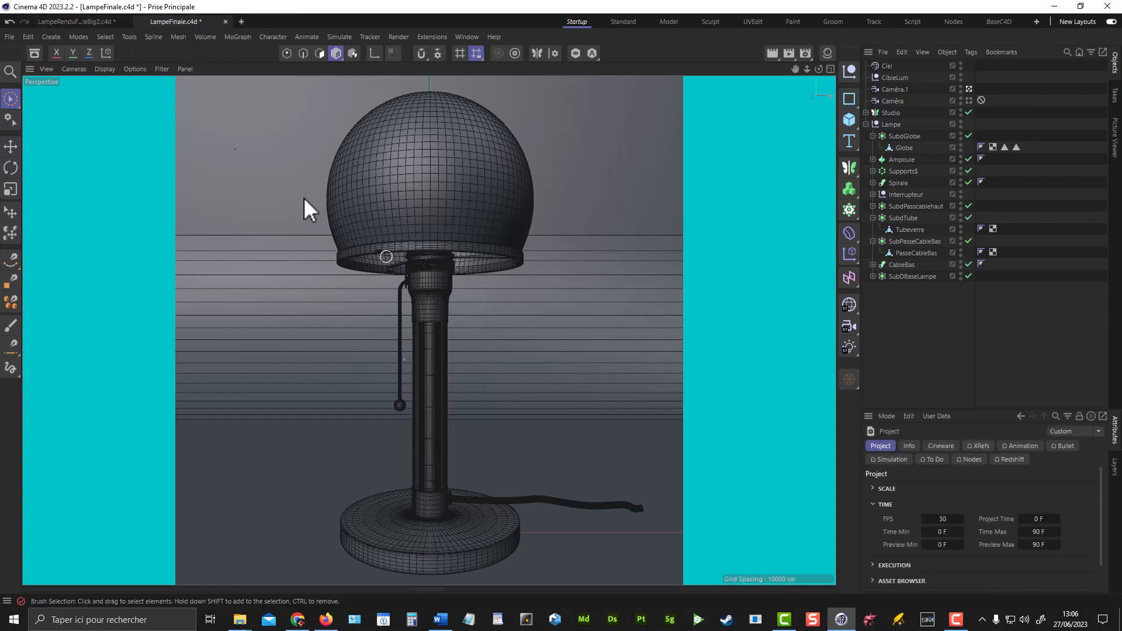
click(125, 22)
click(557, 350)
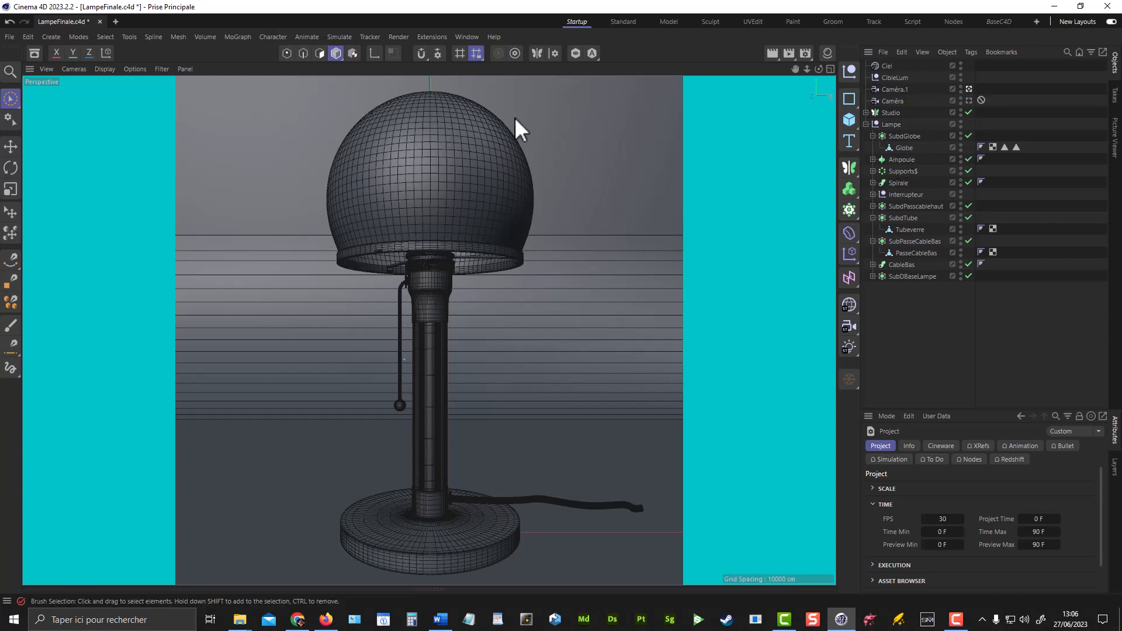
Delete the existing Ciel object and add a new Sky object to the scene.
click(884, 66)
key(Delete)
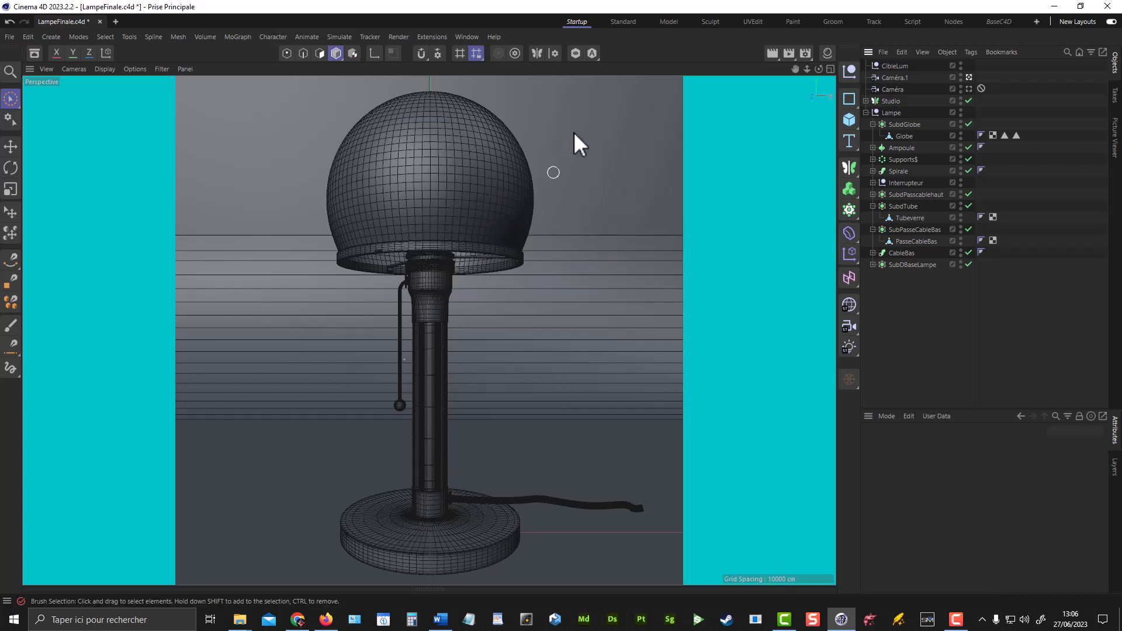
drag(854, 307, 889, 322)
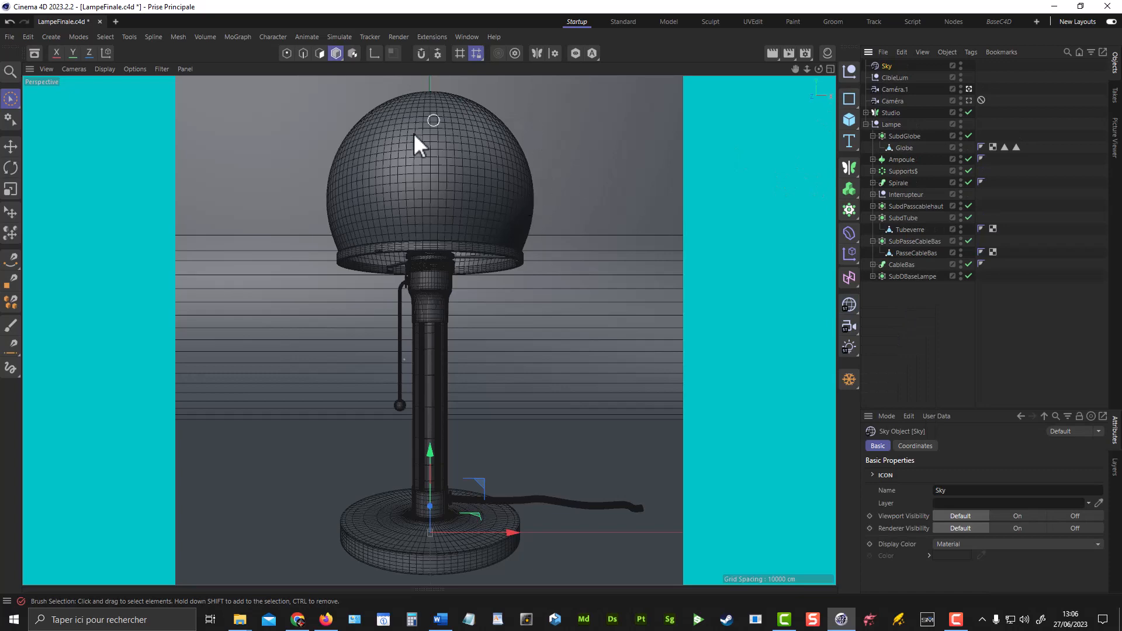
Leave the Caméra.1 view and pull back to see the whole studio set with its lights.
click(968, 89)
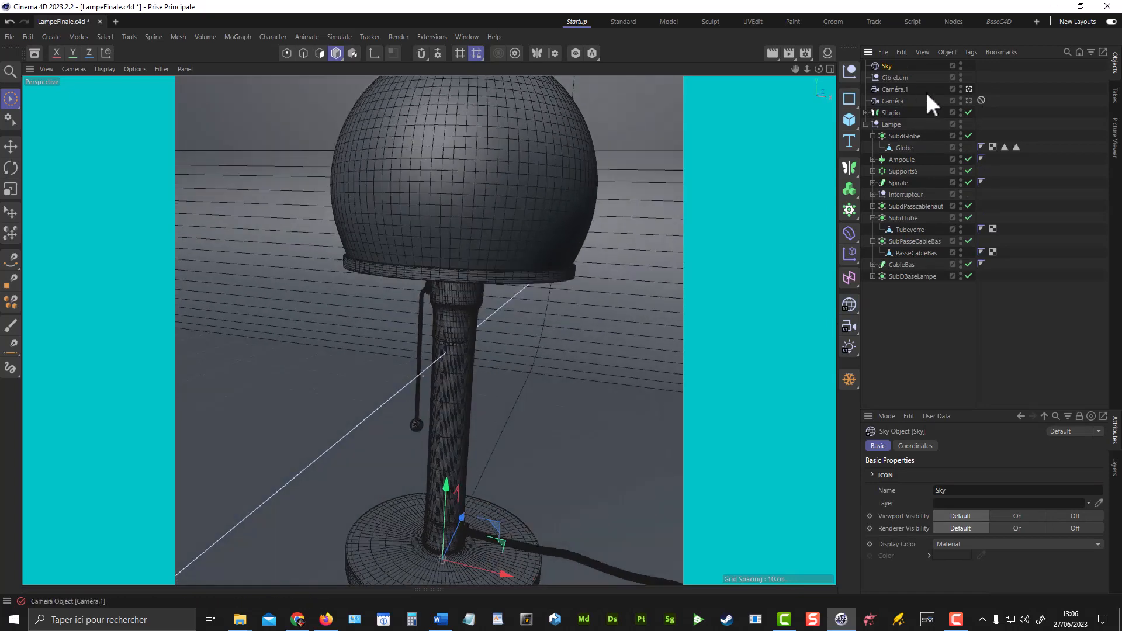
alt+right_drag(518, 277, 361, 300)
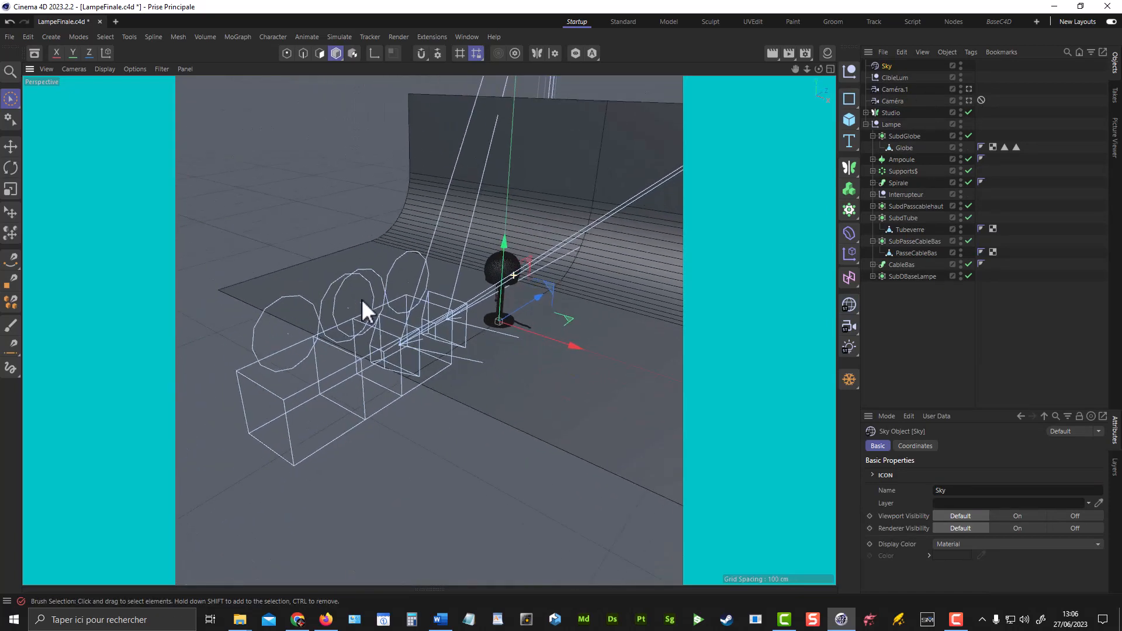
alt+drag(361, 300, 370, 326)
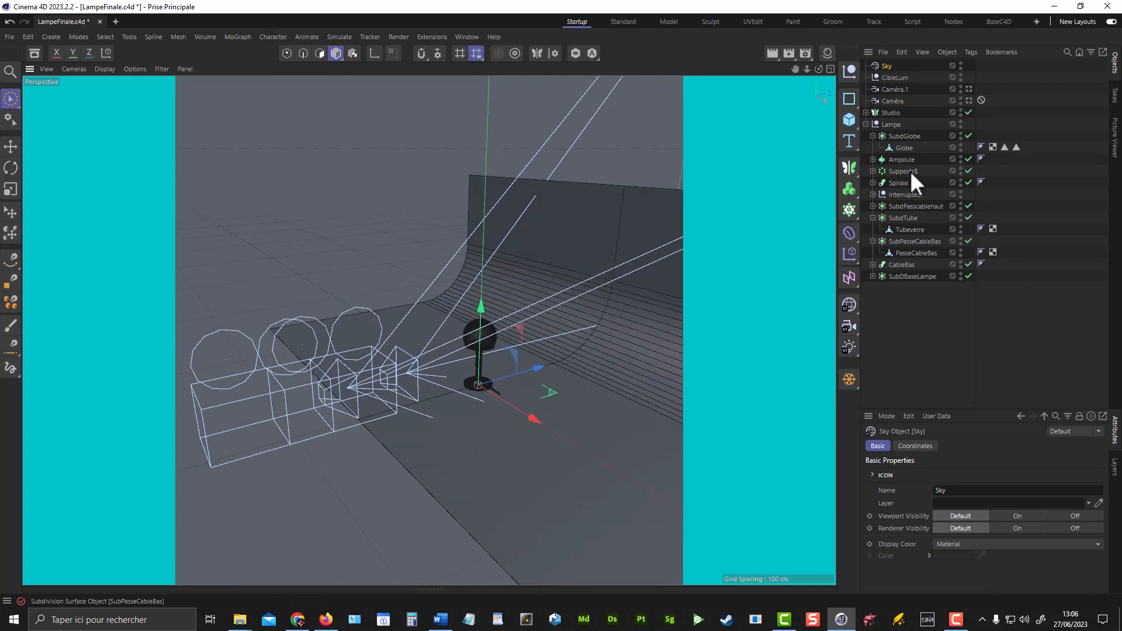
Switch the Sky object's viewport and renderer visibility off and restore both to Default.
click(961, 68)
click(961, 68)
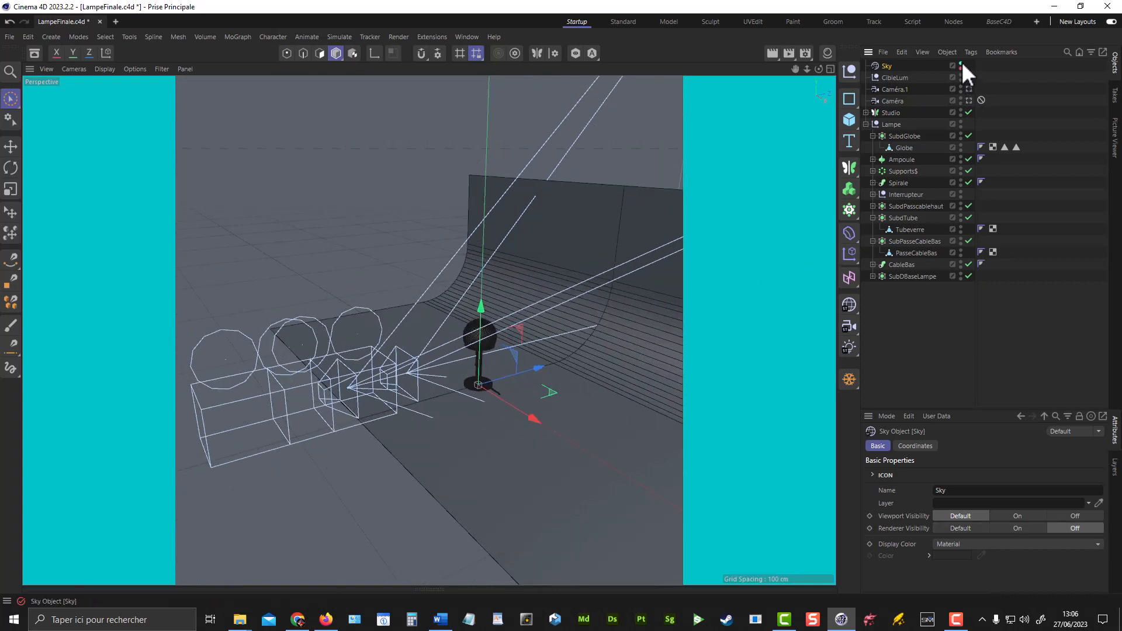
click(961, 63)
click(961, 64)
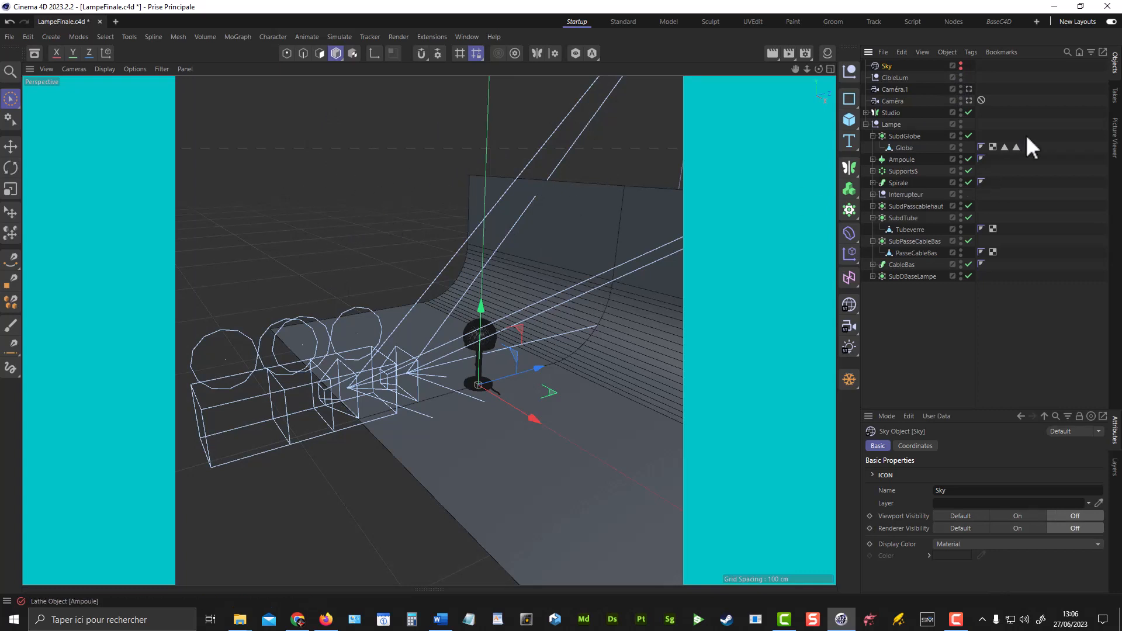
click(960, 69)
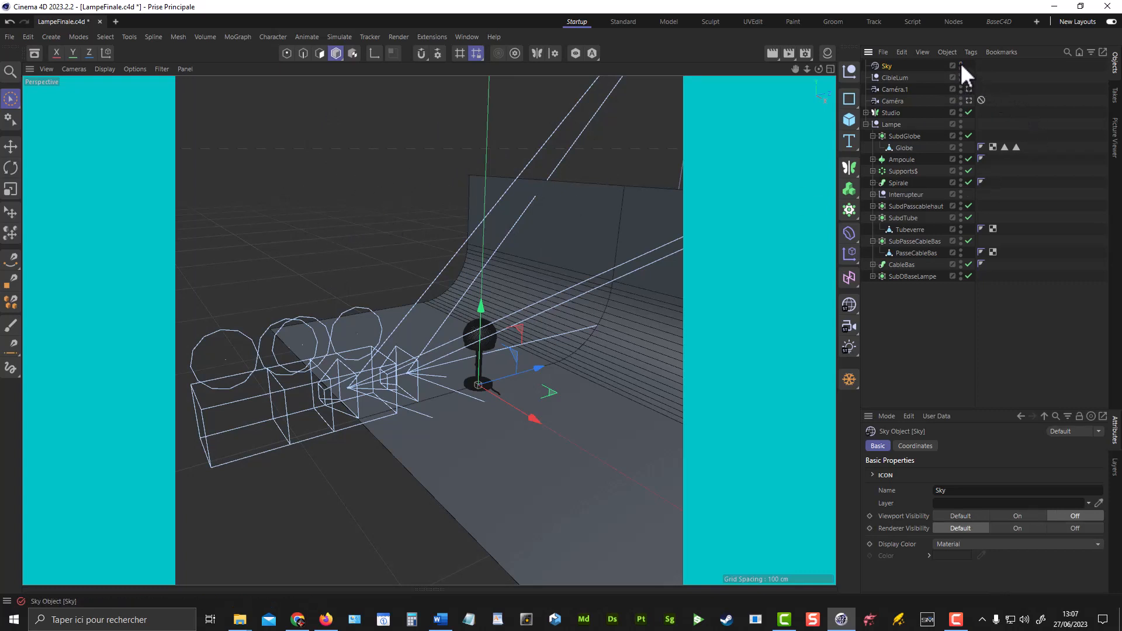
click(961, 63)
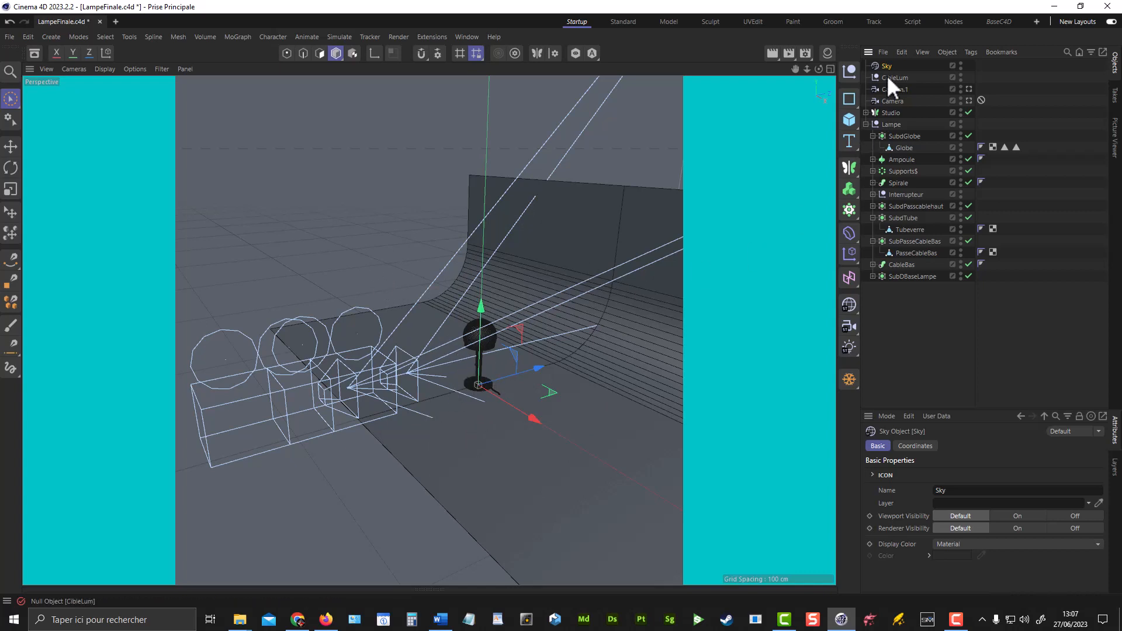
Open the Material Manager.
click(827, 54)
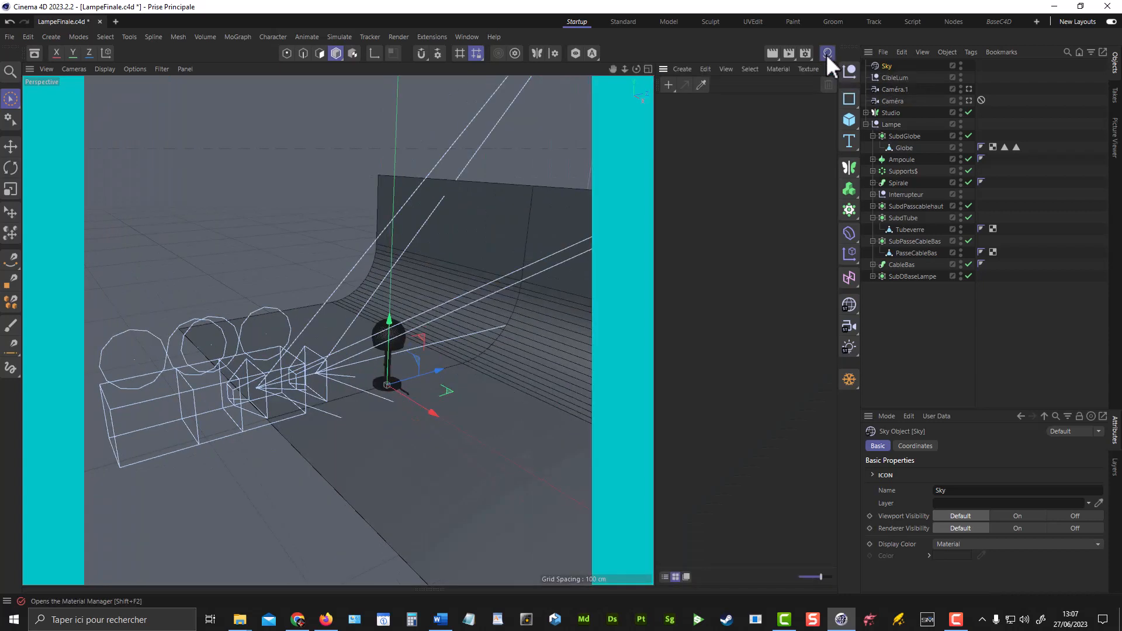
Create a default PBR material twice, deleting it each time.
double_click(672, 114)
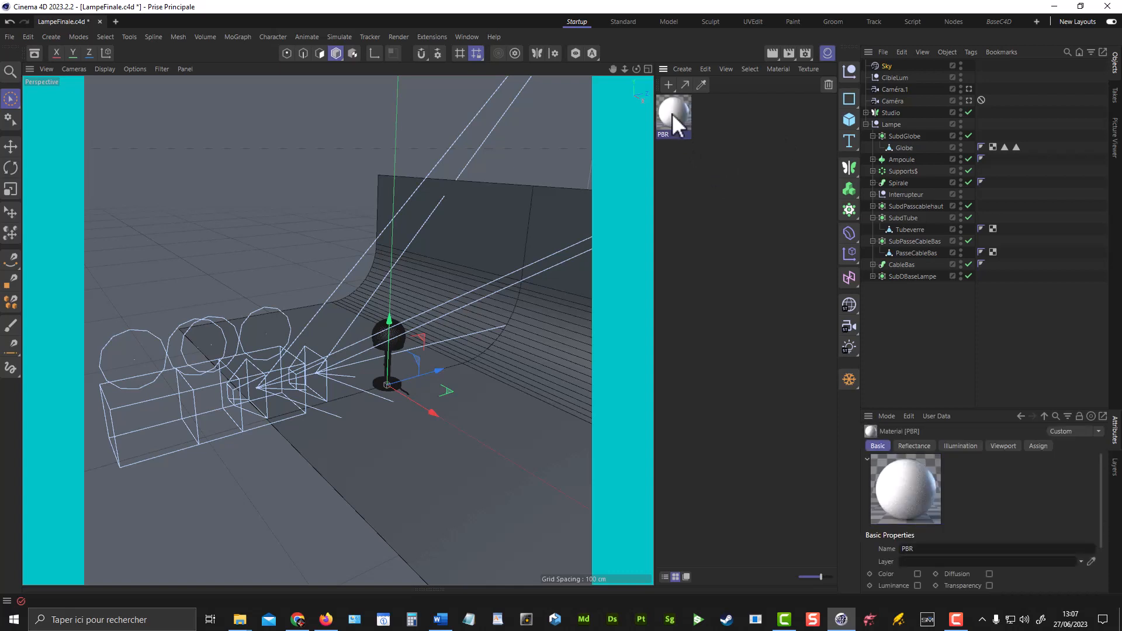
key(Delete)
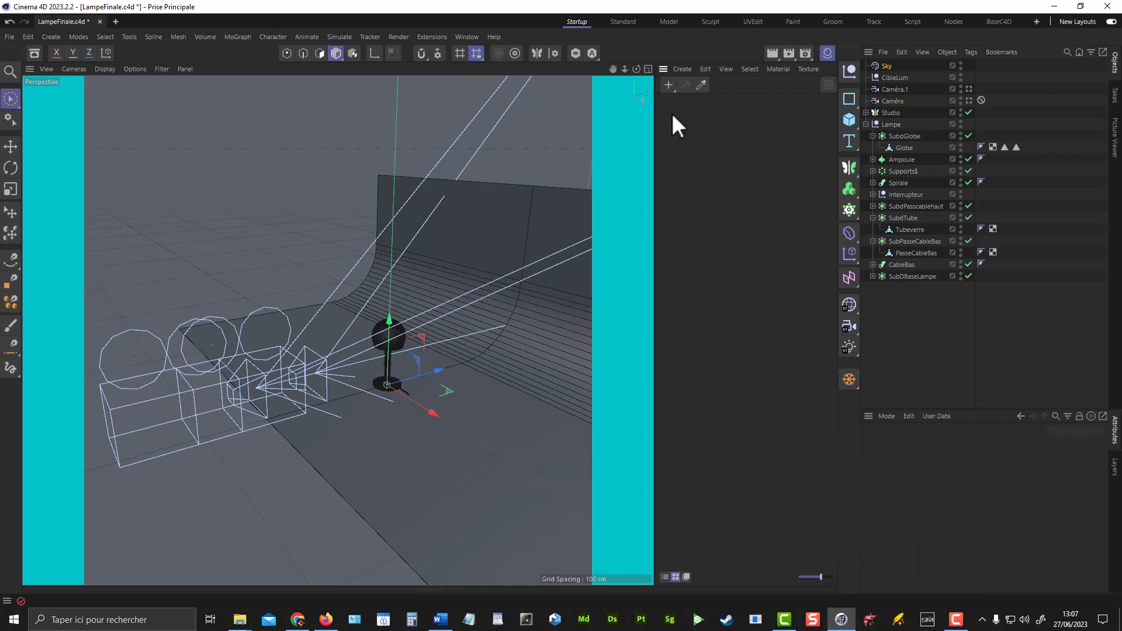
click(682, 69)
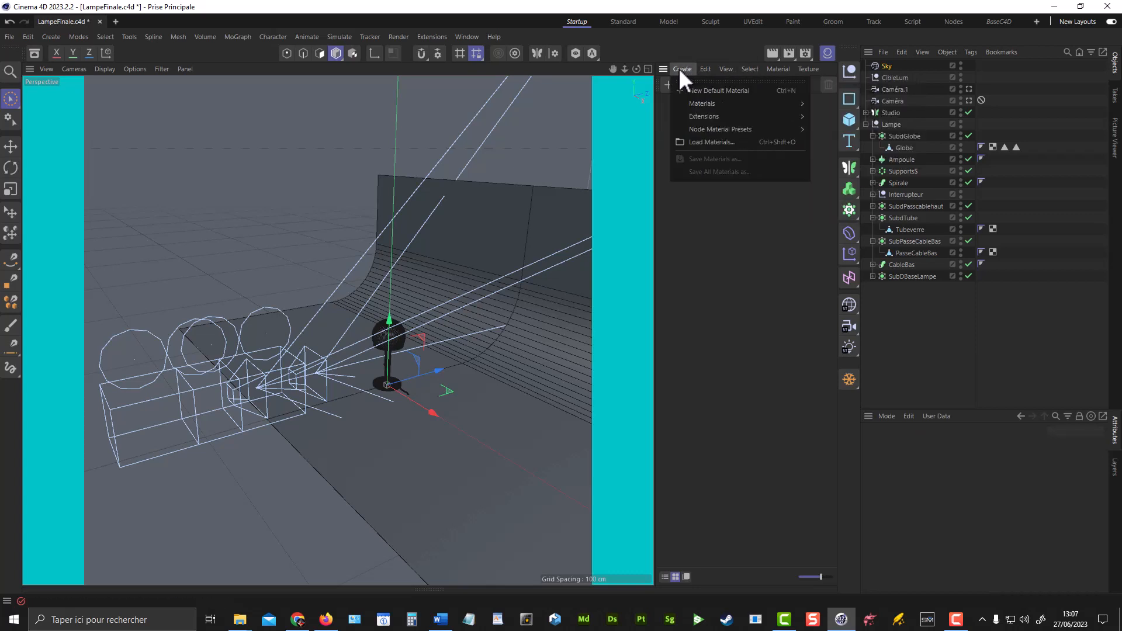
click(699, 89)
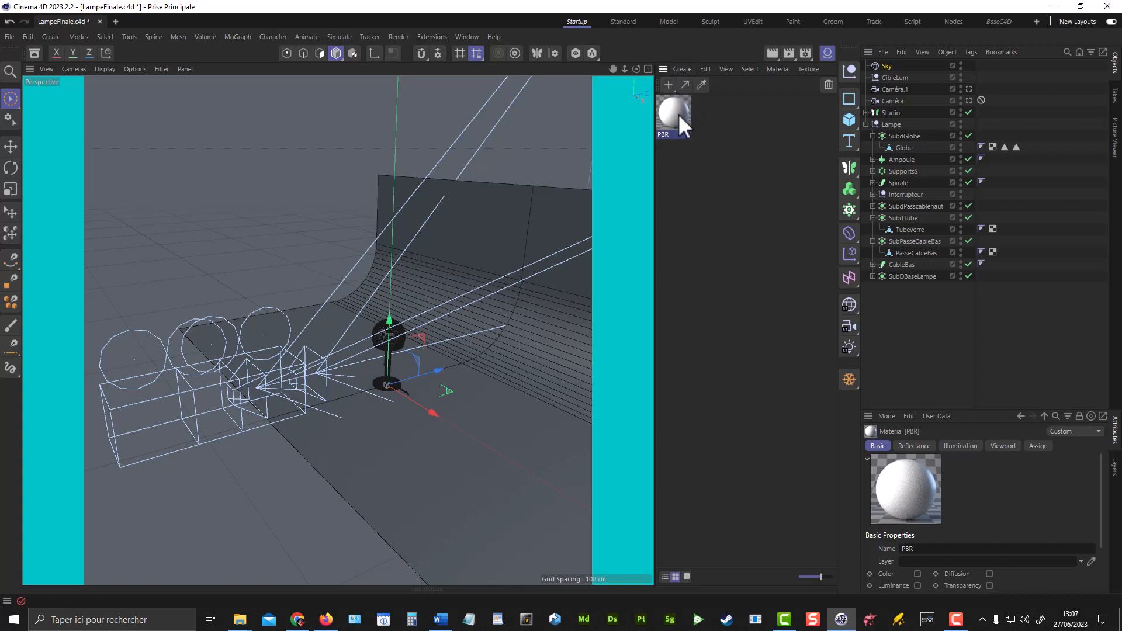
key(Delete)
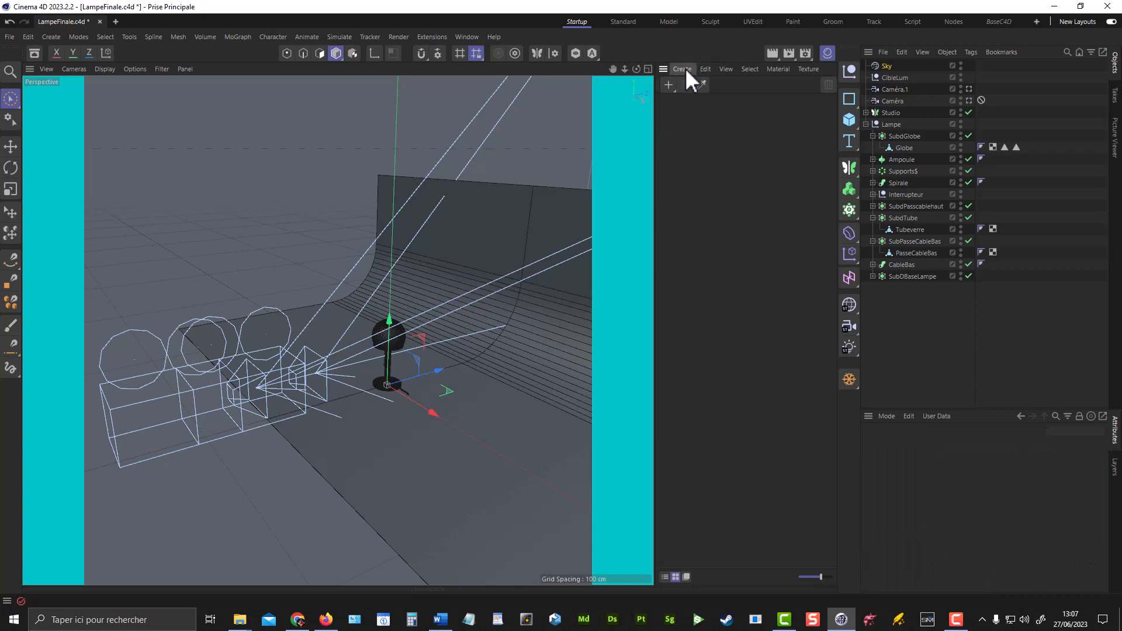
Create a new standard material and rename it Env in the Material Editor.
click(682, 68)
mouse_move(703, 104)
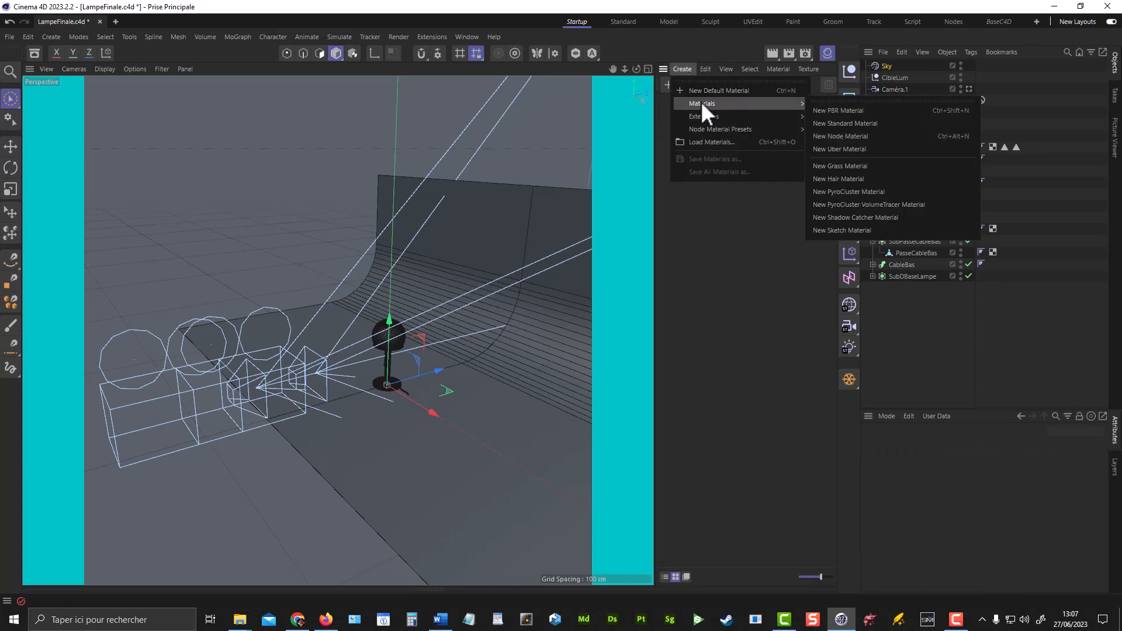
click(879, 124)
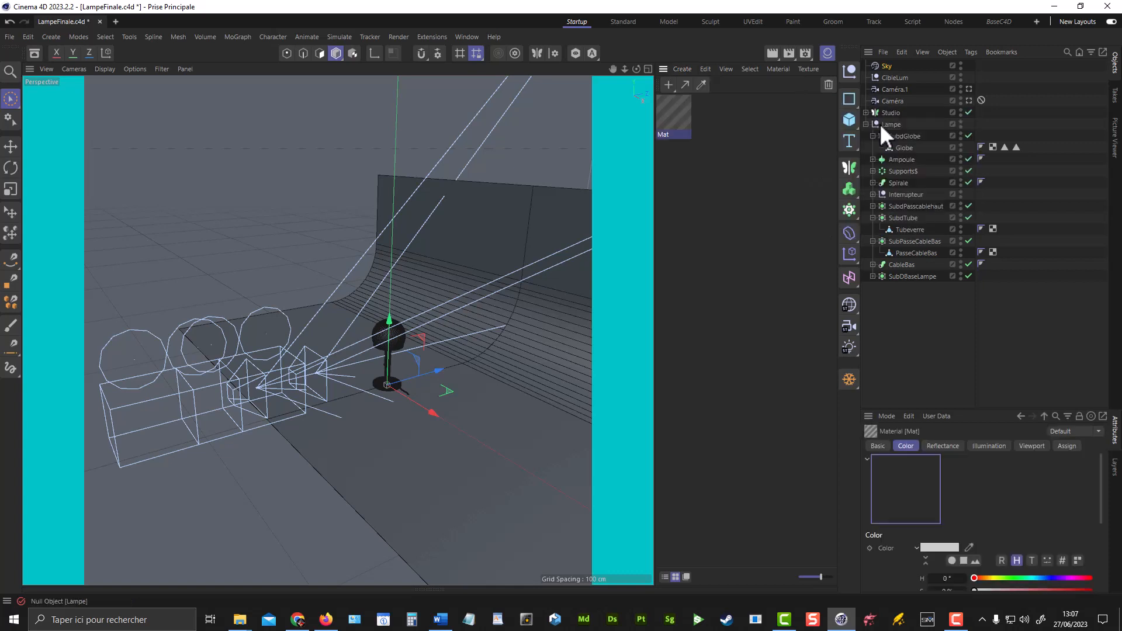
double_click(675, 122)
double_click(710, 219)
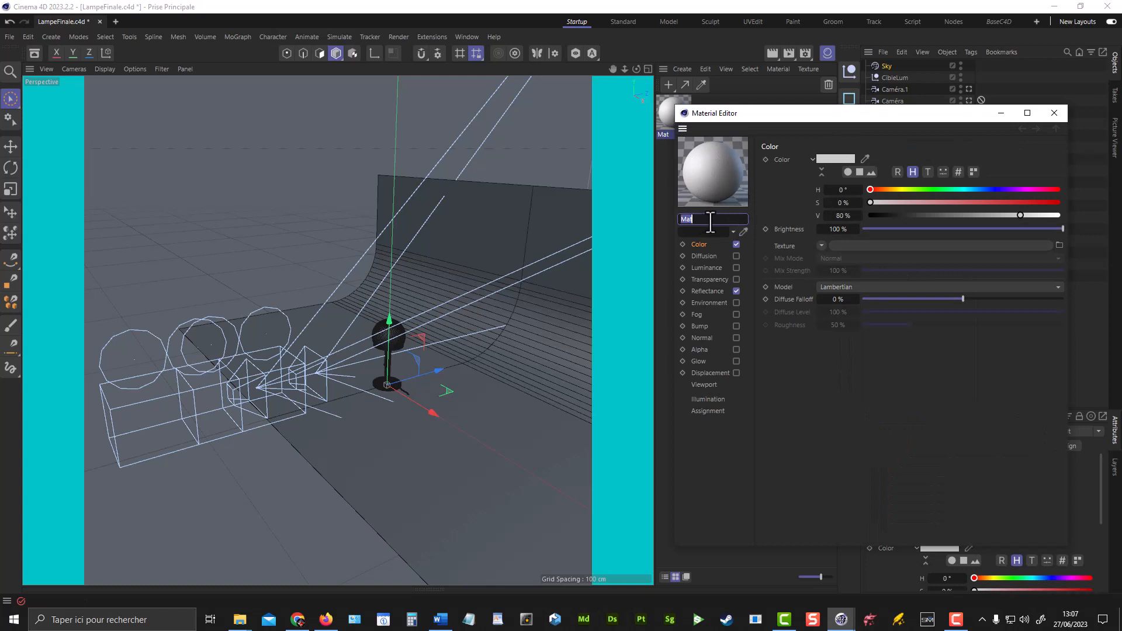
text(Env)
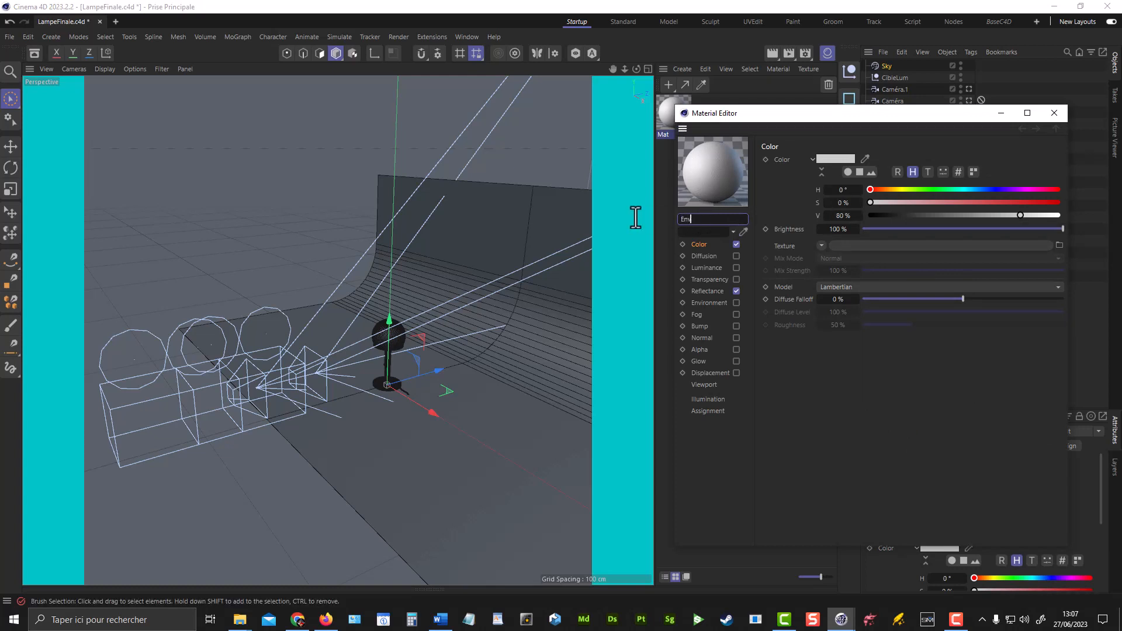
key(Return)
drag(806, 113, 680, 79)
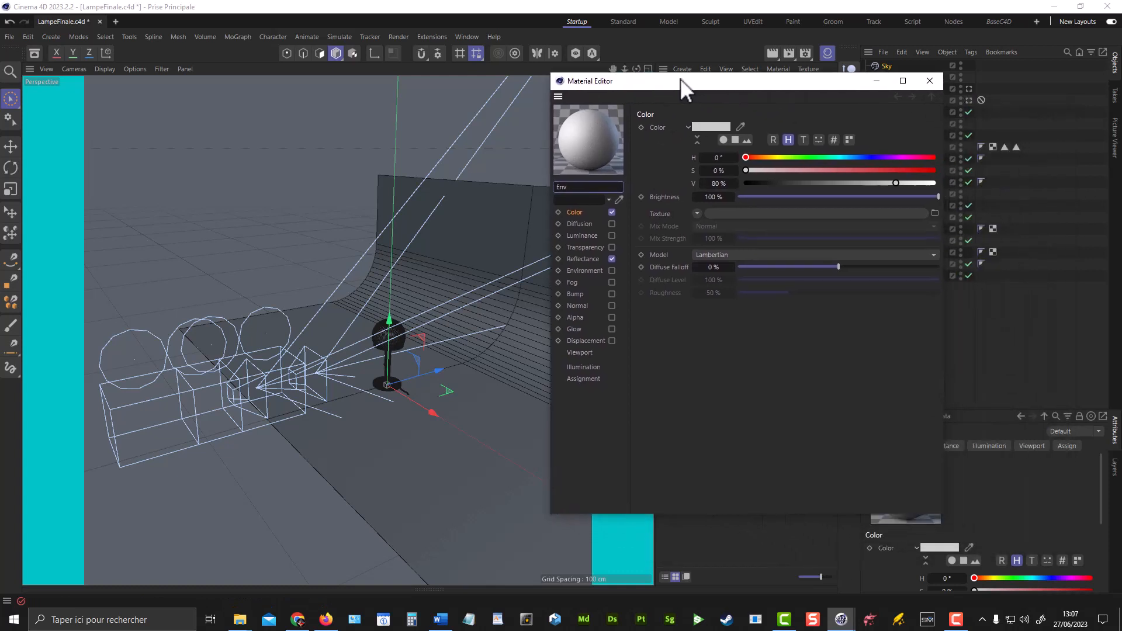
Enable the Env material's Luminance channel and disable its Color and Reflectance channels.
click(612, 236)
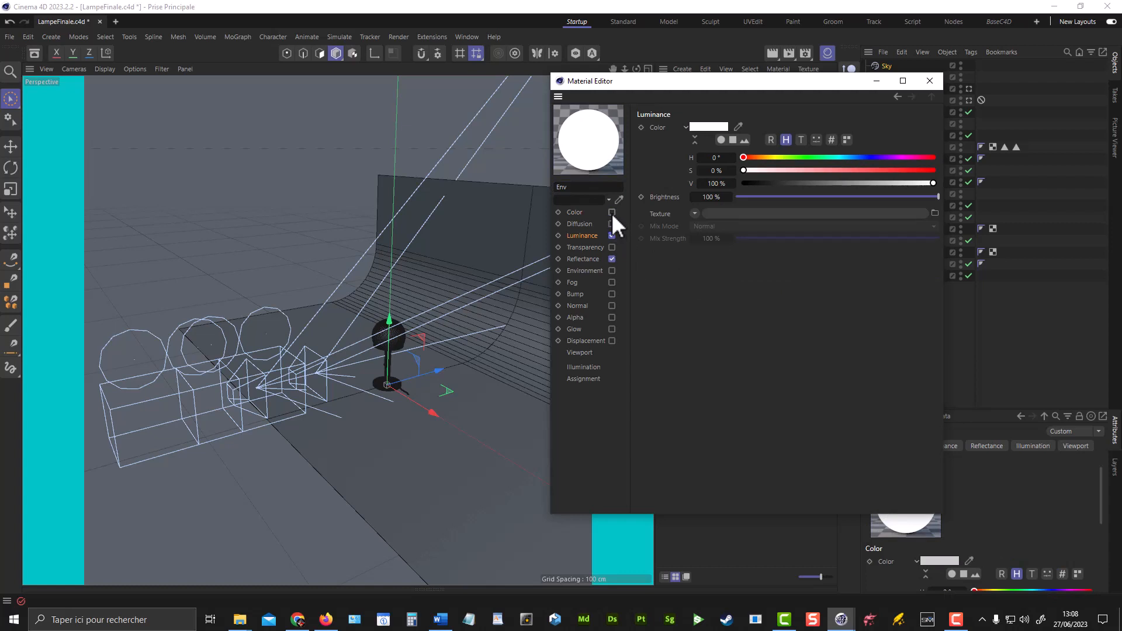
click(612, 259)
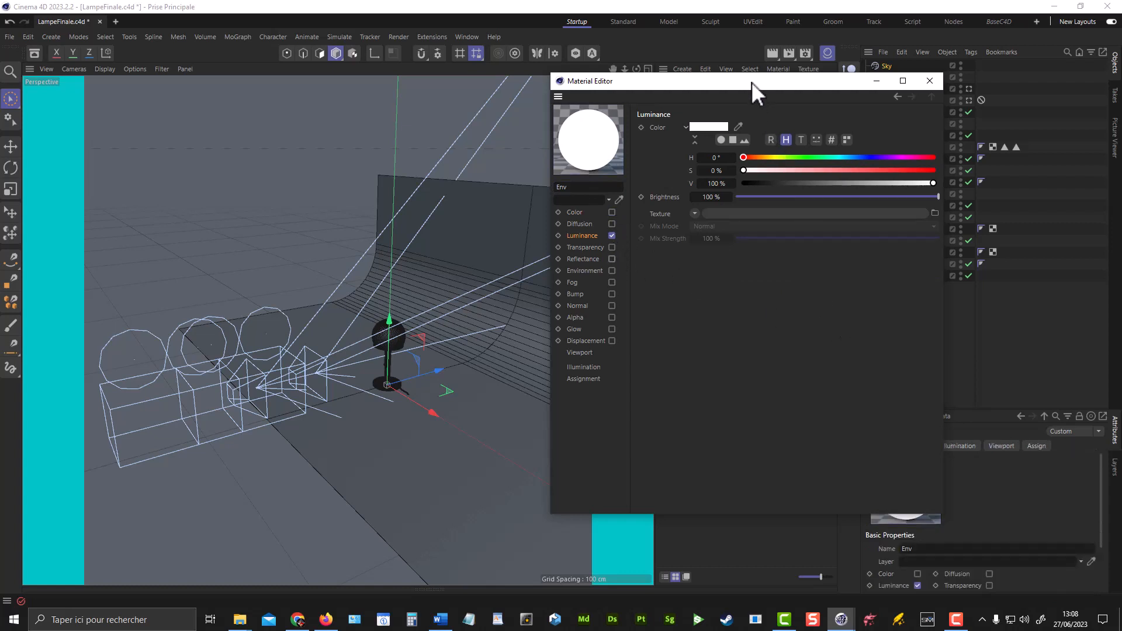
drag(752, 82, 728, 74)
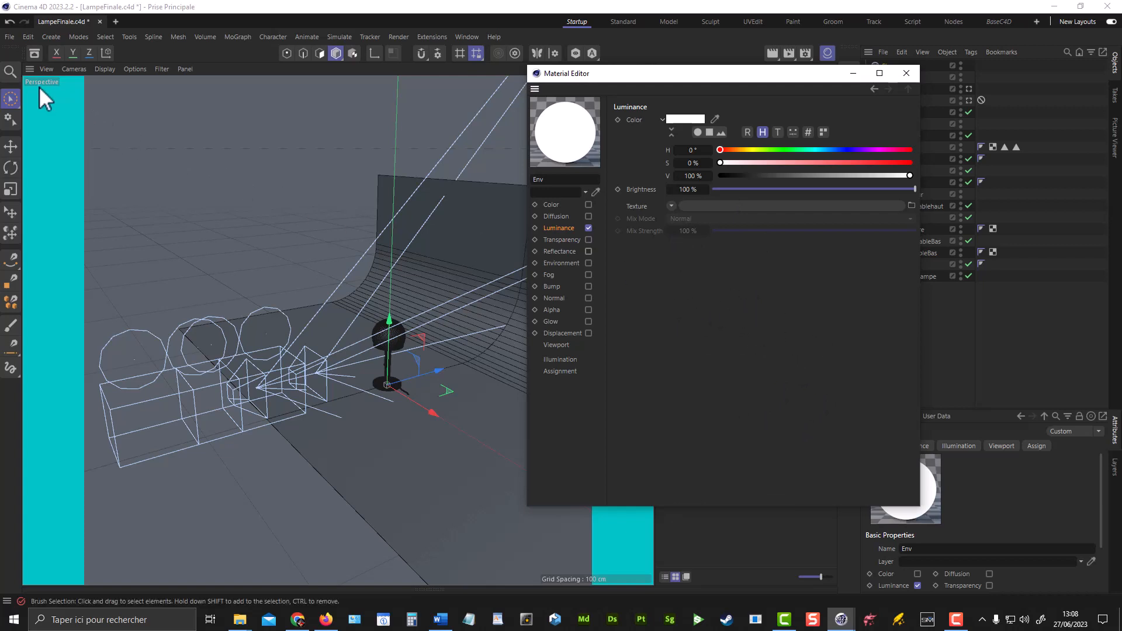
Search the Asset Browser for "hdri" and assign Glow (Kitchen HDR) as the Env material's Luminance texture.
click(33, 54)
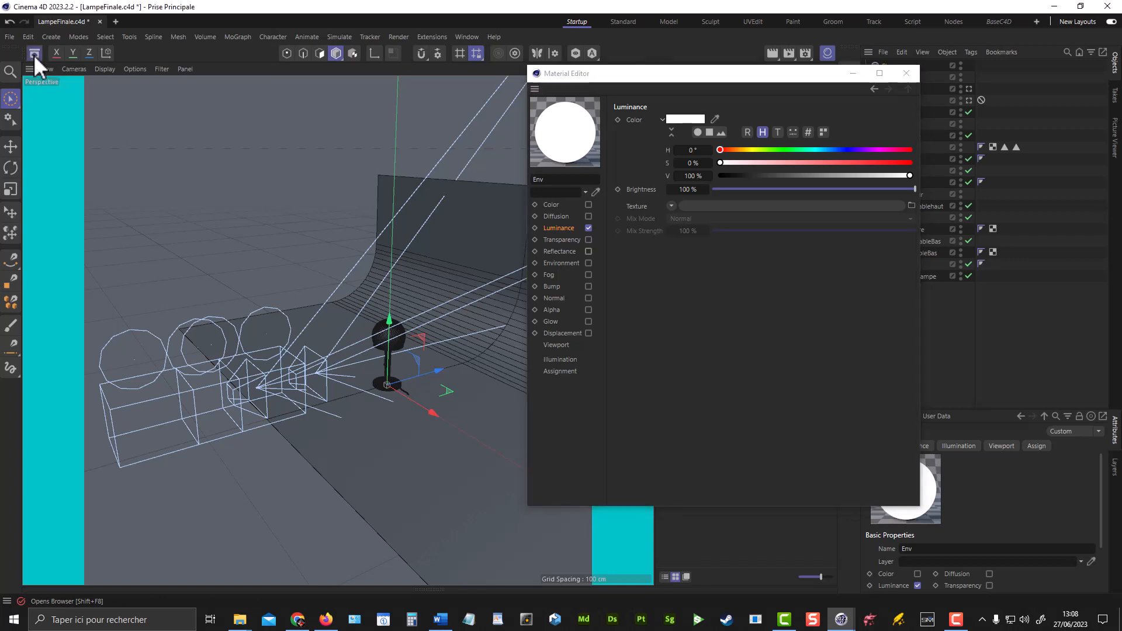
click(134, 112)
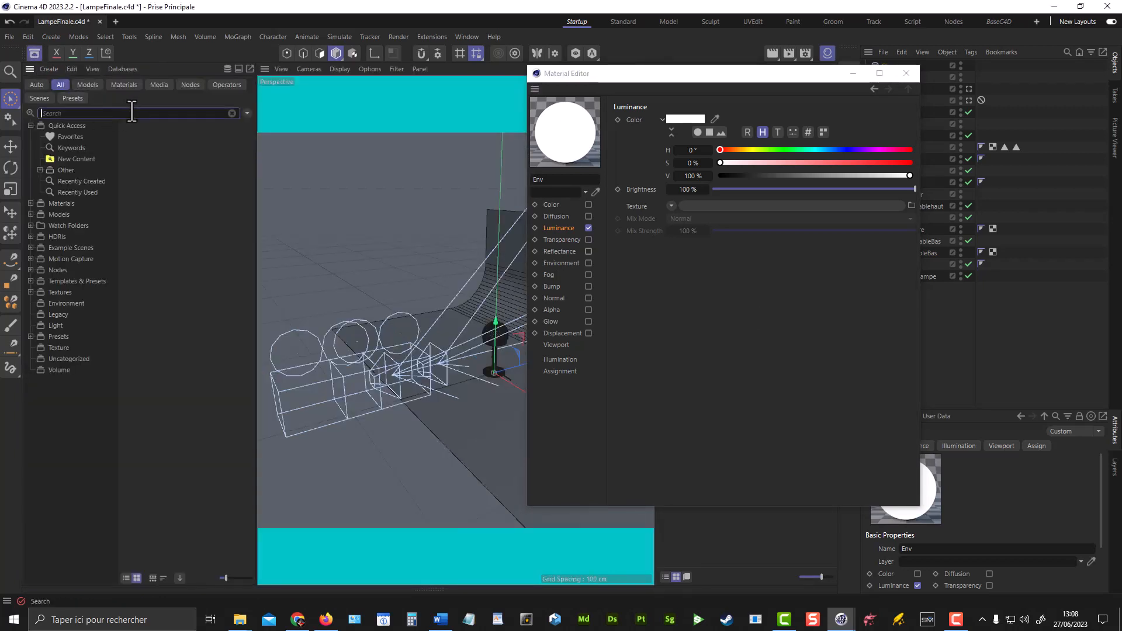
text(hdri)
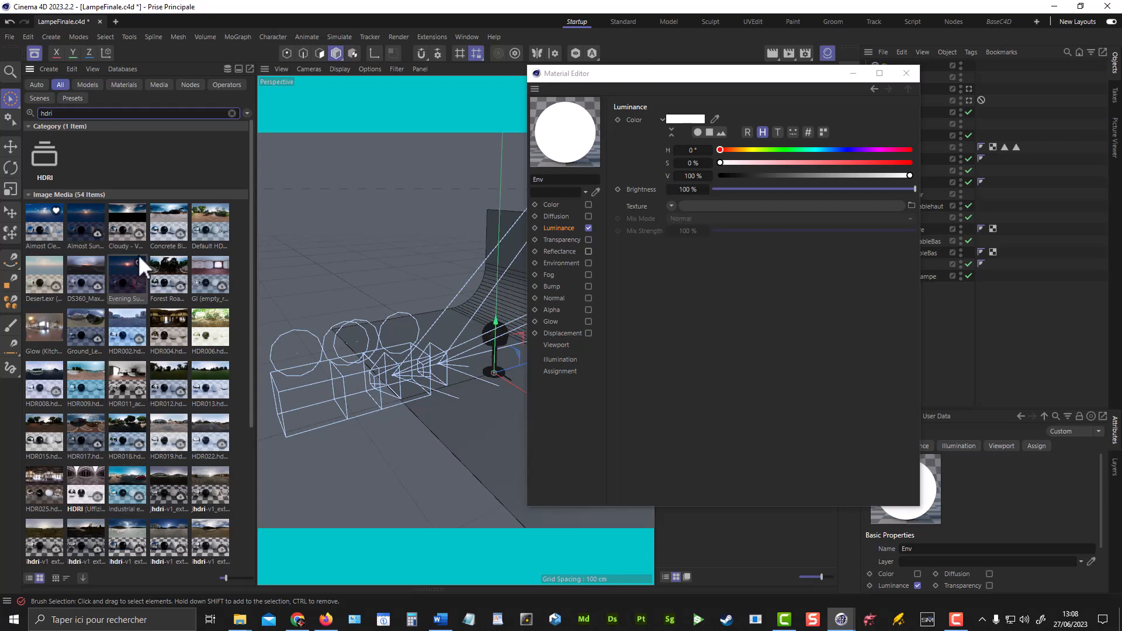
scroll(144, 321, down, 2)
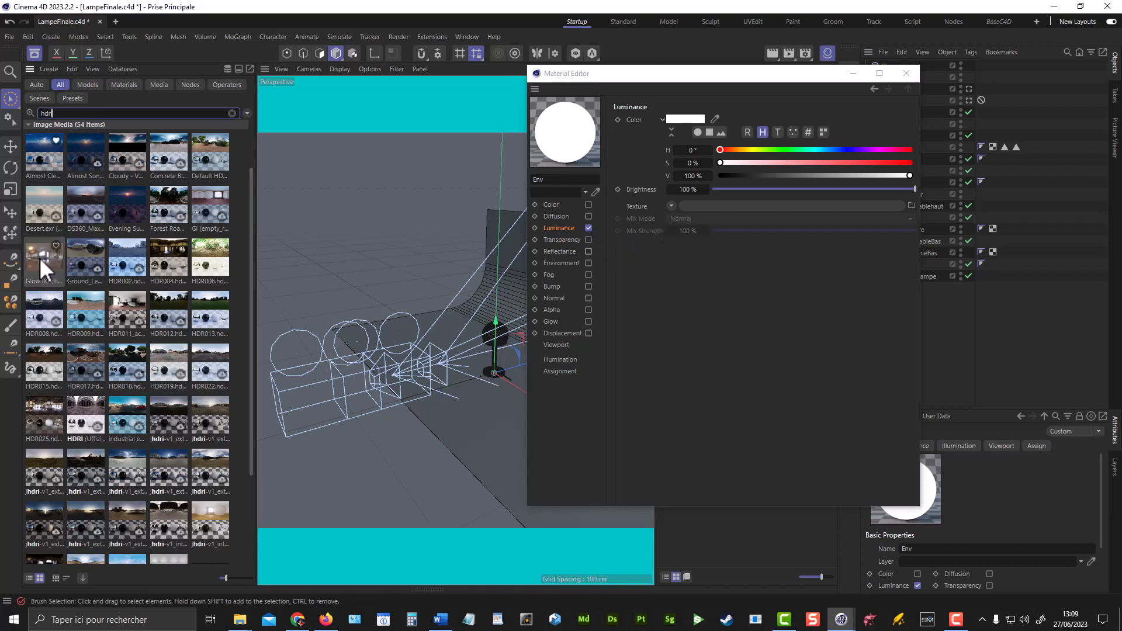
drag(40, 257, 762, 209)
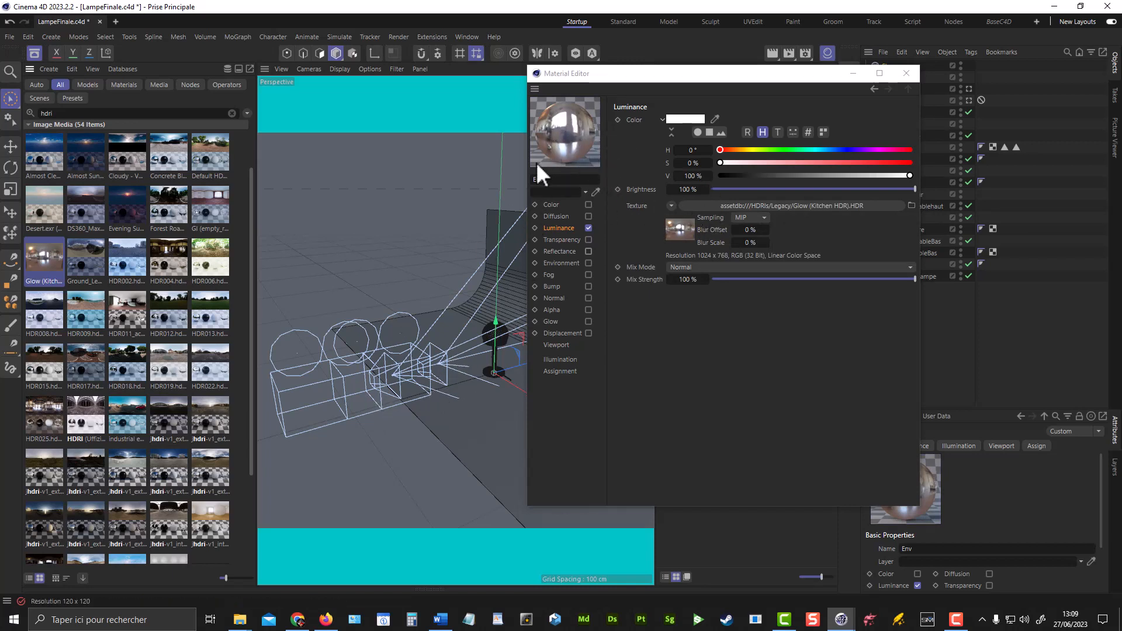
Set the Luminance texture's Blur Offset to 25% and apply the Env material to the Sky object.
click(752, 230)
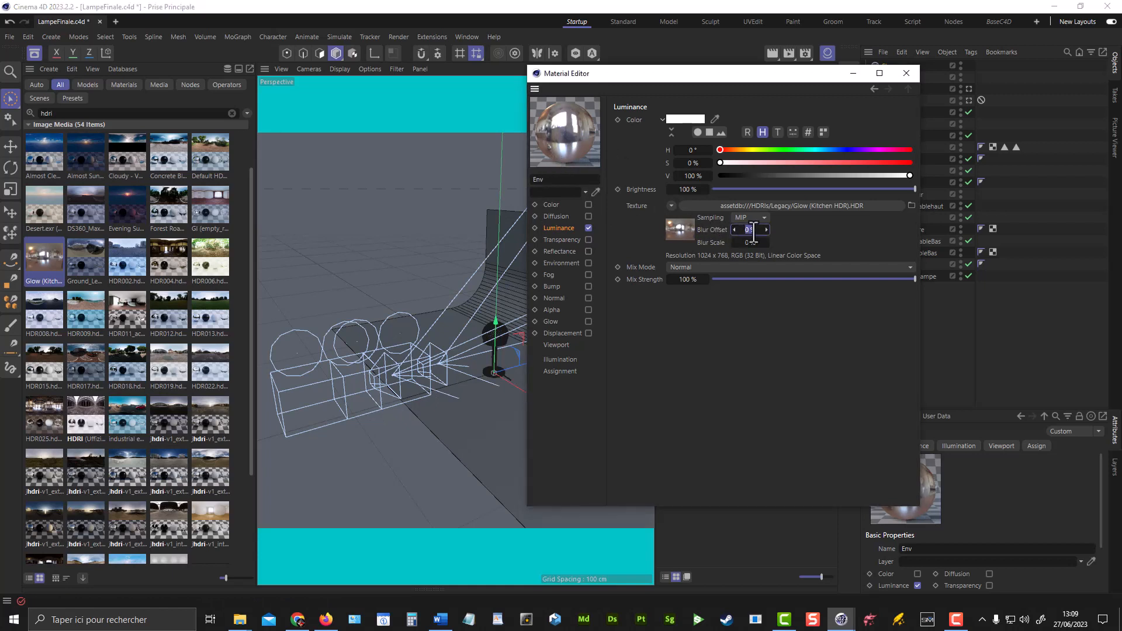
text(25)
key(Return)
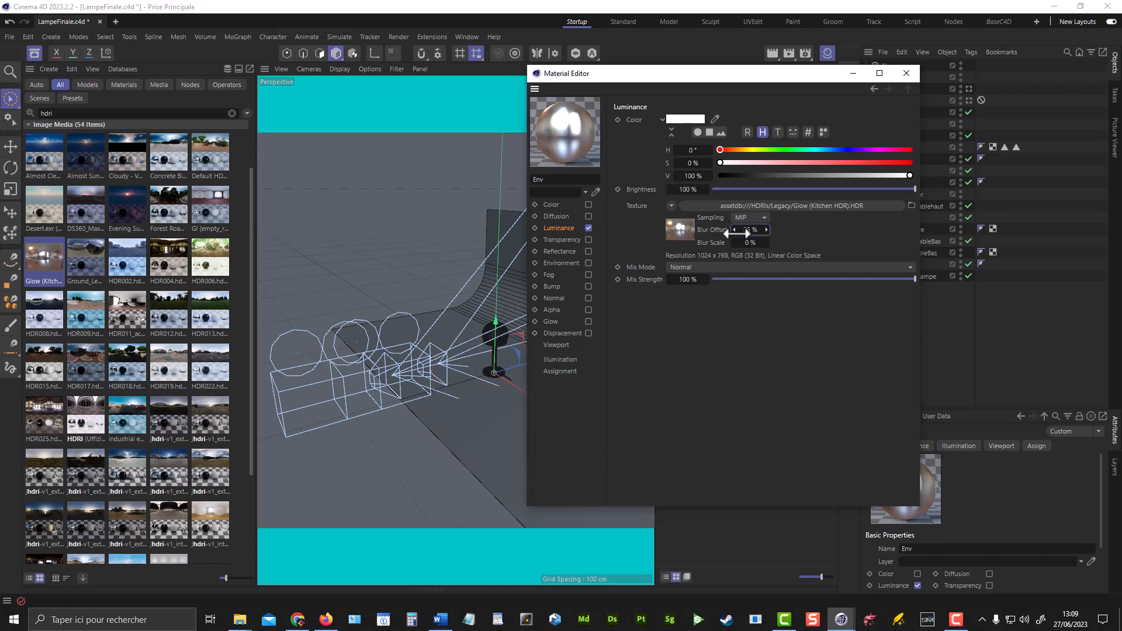
click(906, 74)
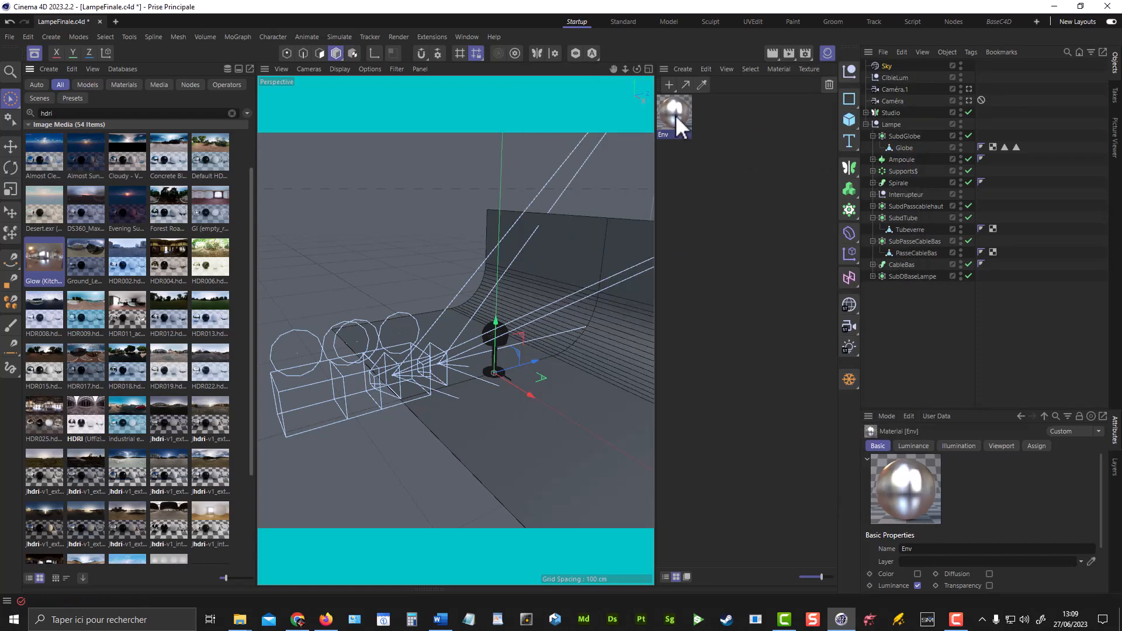
drag(675, 114, 887, 64)
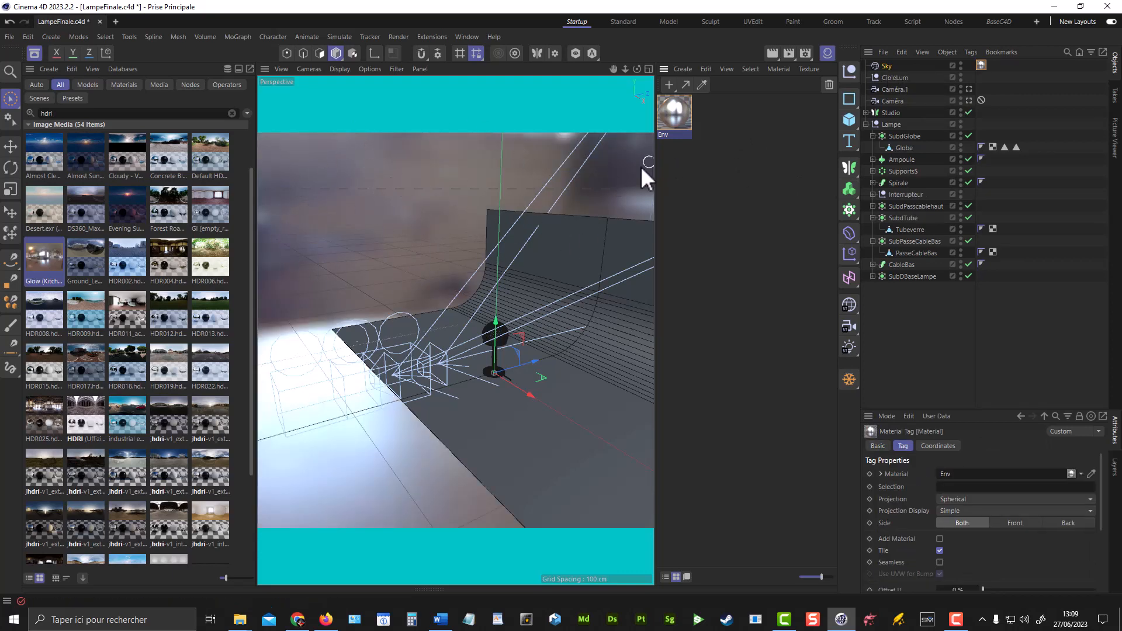
Review the Env material's Luminance channel settings in the Material Editor, then close it.
double_click(685, 114)
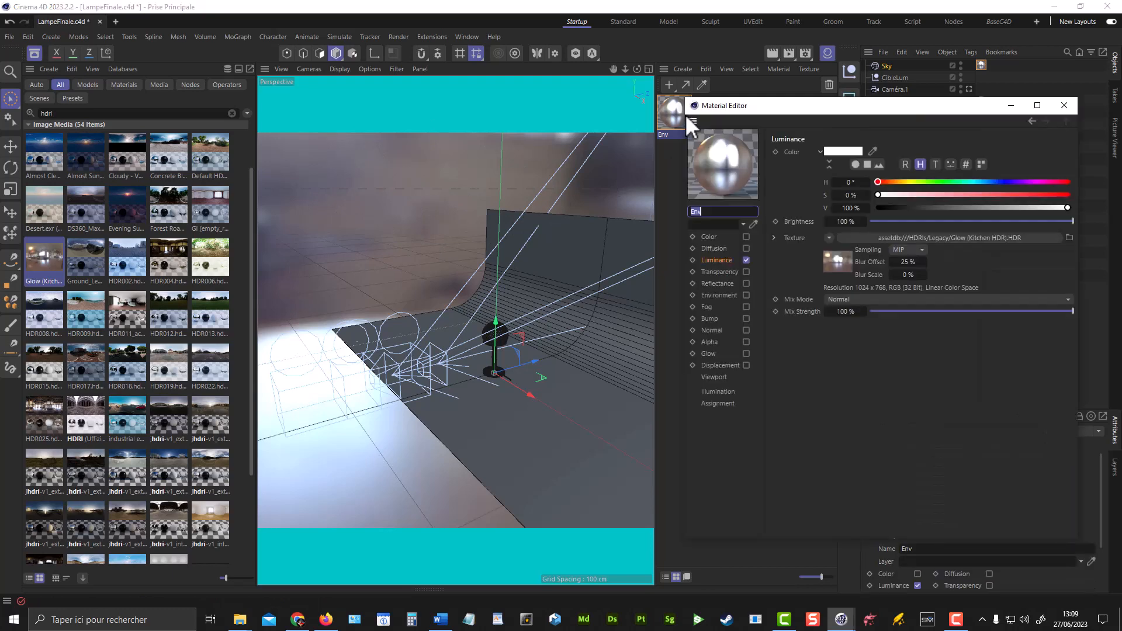
click(719, 262)
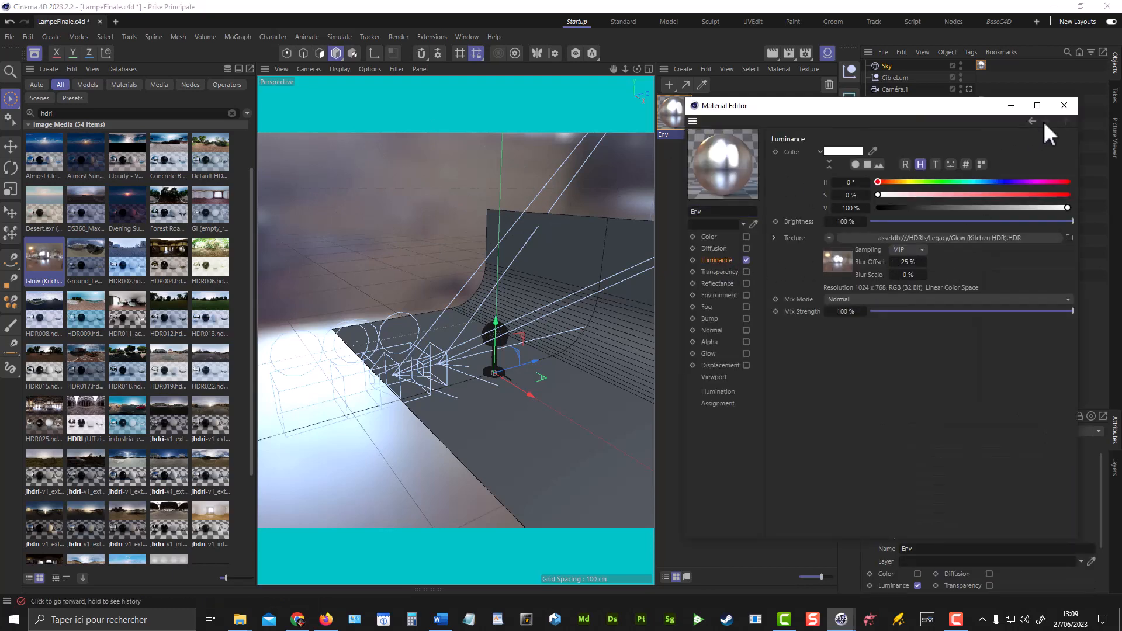
click(1063, 106)
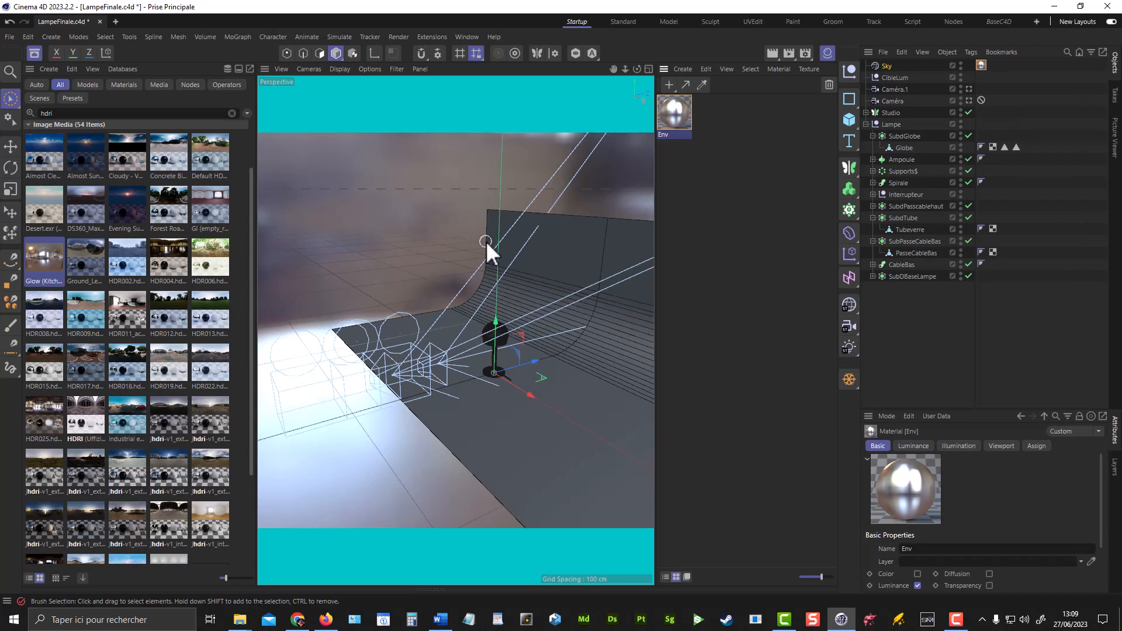
Look through Caméra.1 and hide the Asset Browser and Material Manager to enlarge the viewport.
click(969, 90)
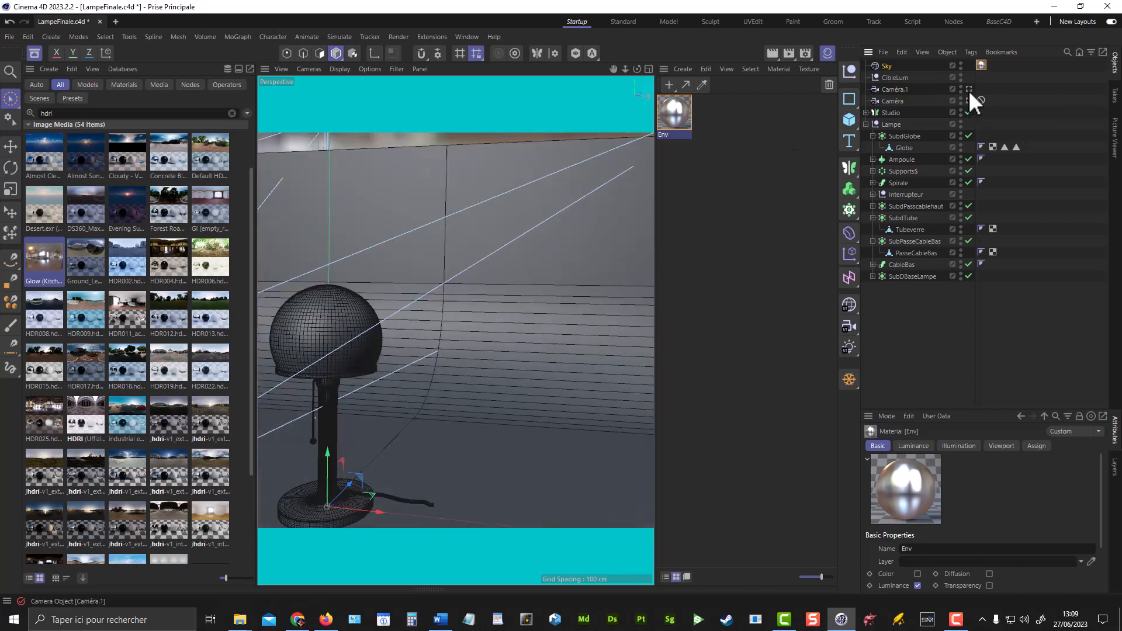
click(34, 55)
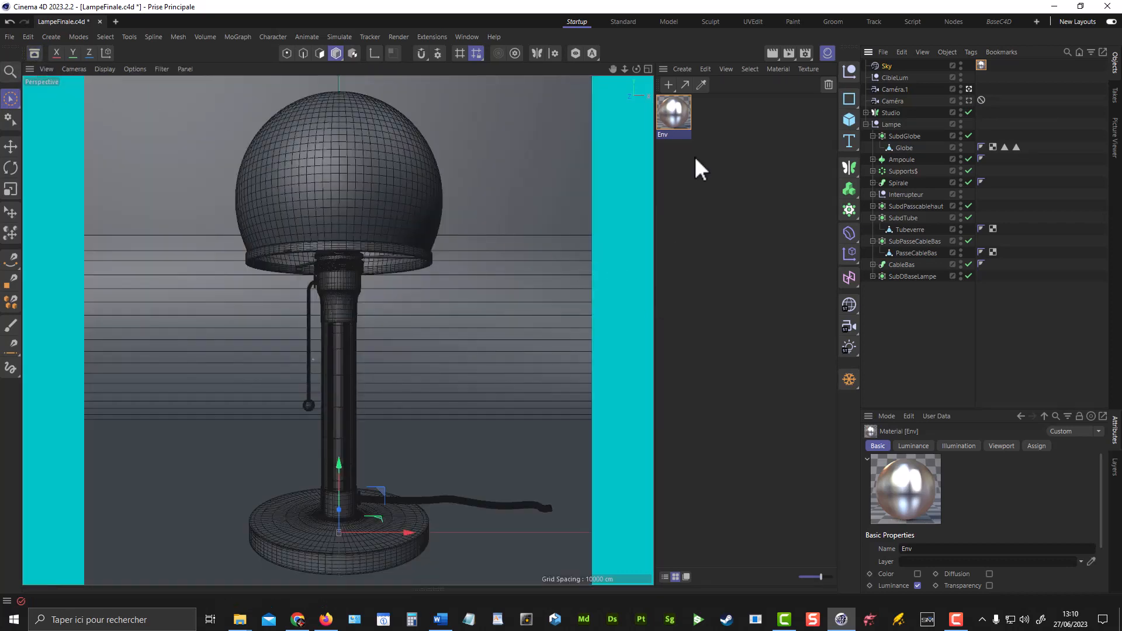
click(827, 55)
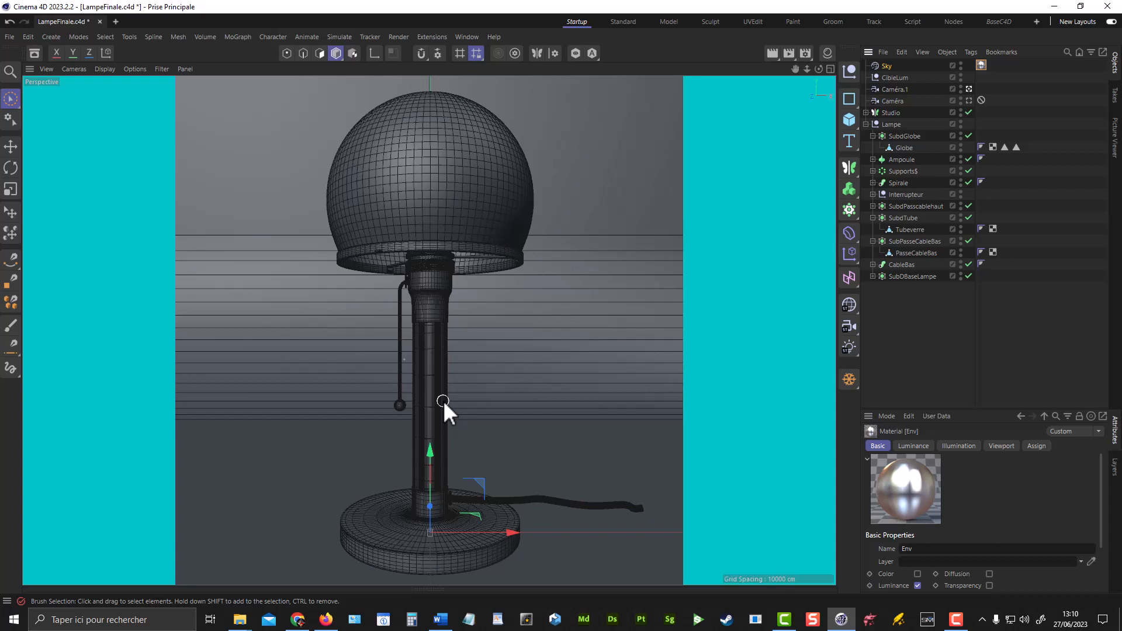
Replace the existing CibleLum null by deleting it and creating a new null object named CibleLum.
click(888, 79)
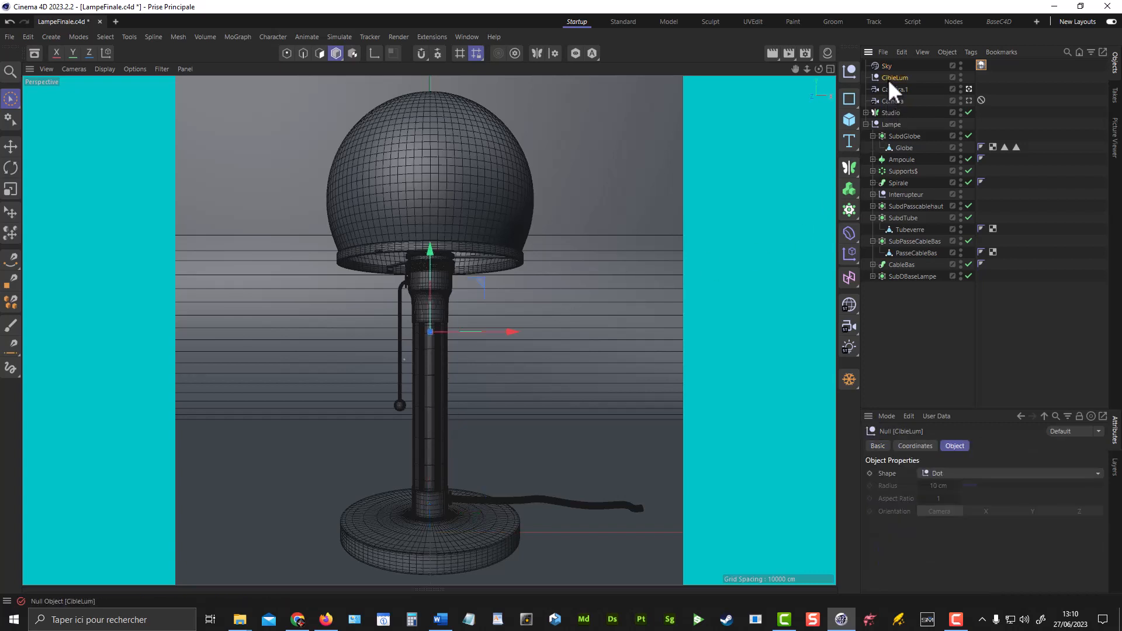
key(Delete)
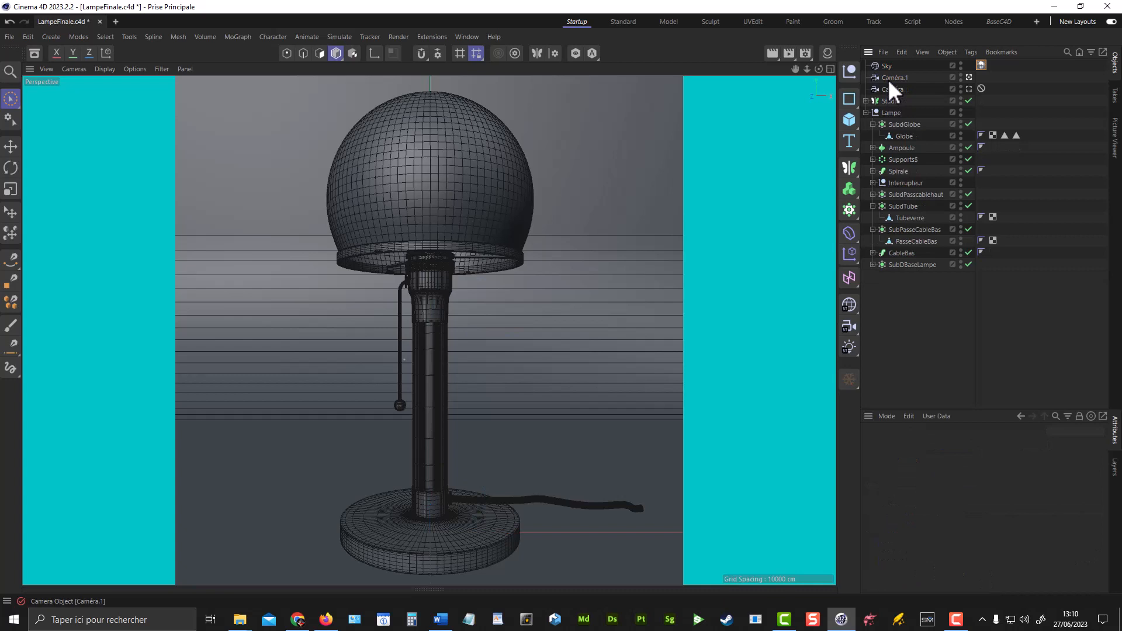
click(851, 75)
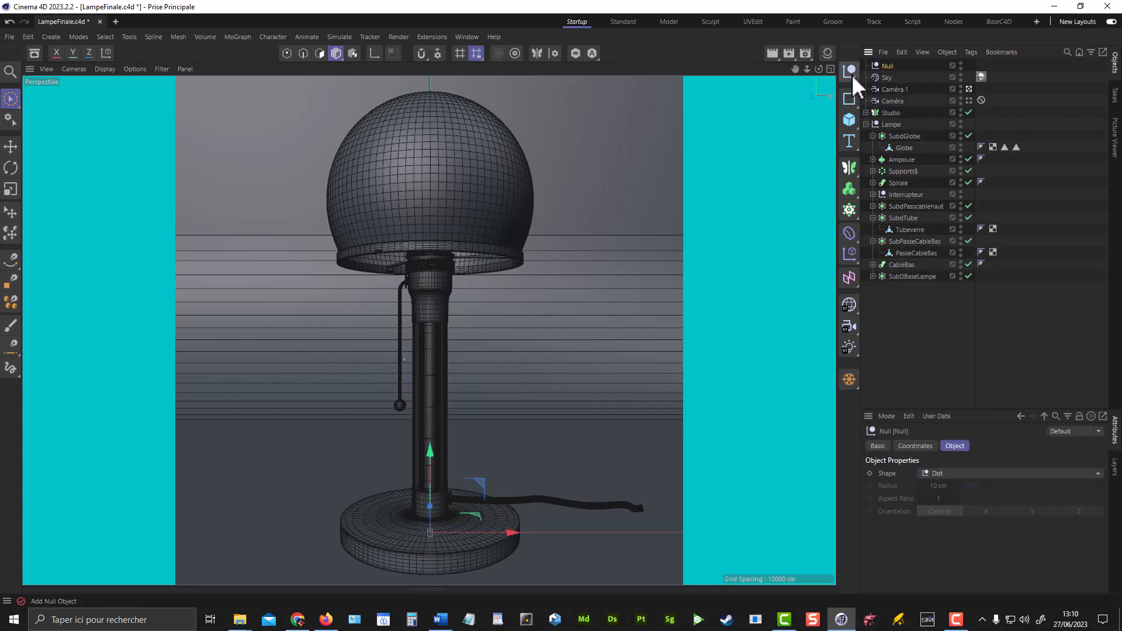
double_click(887, 65)
key(BackSpace)
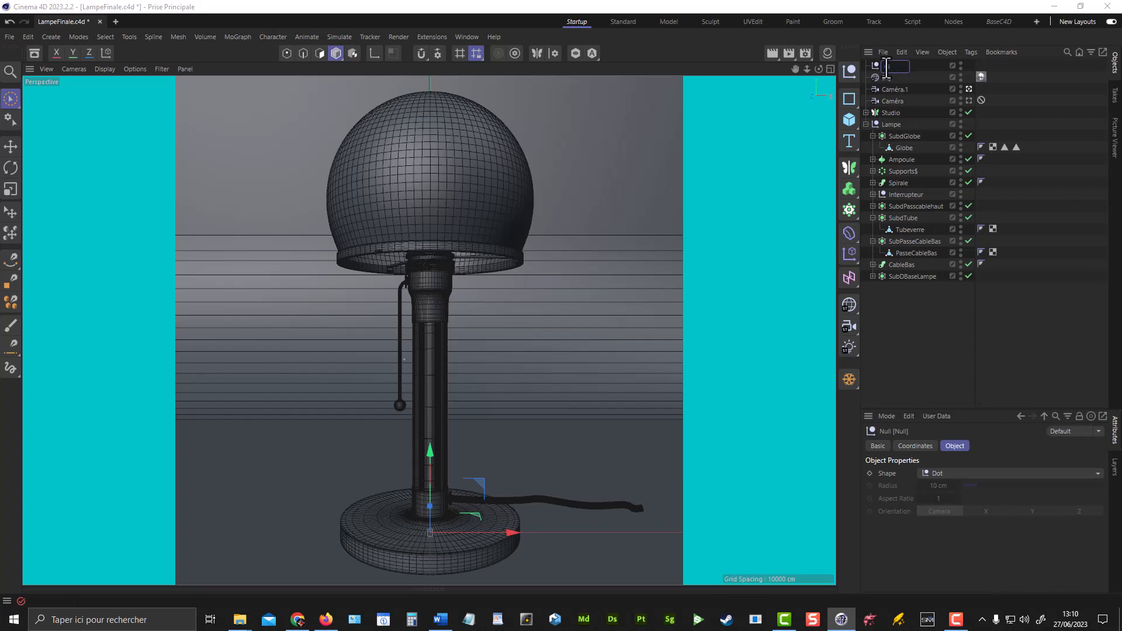
text(CibleLum)
key(Return)
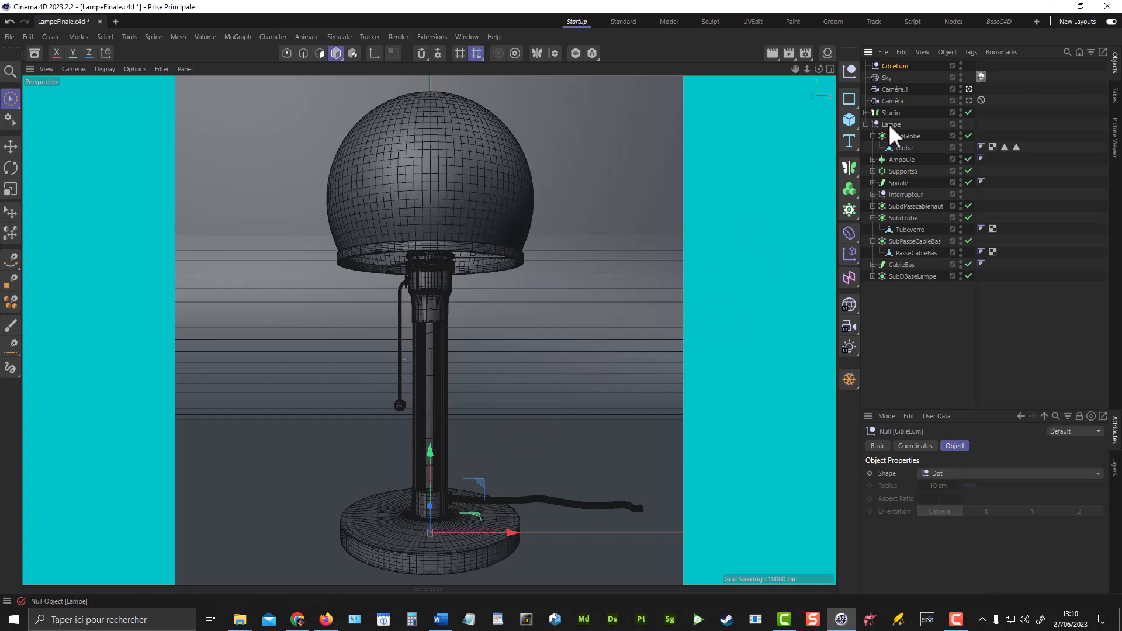
Leave the Caméra.1 view and raise the CibleLum null vertically to about the middle of the lamp's stem.
click(969, 89)
click(969, 89)
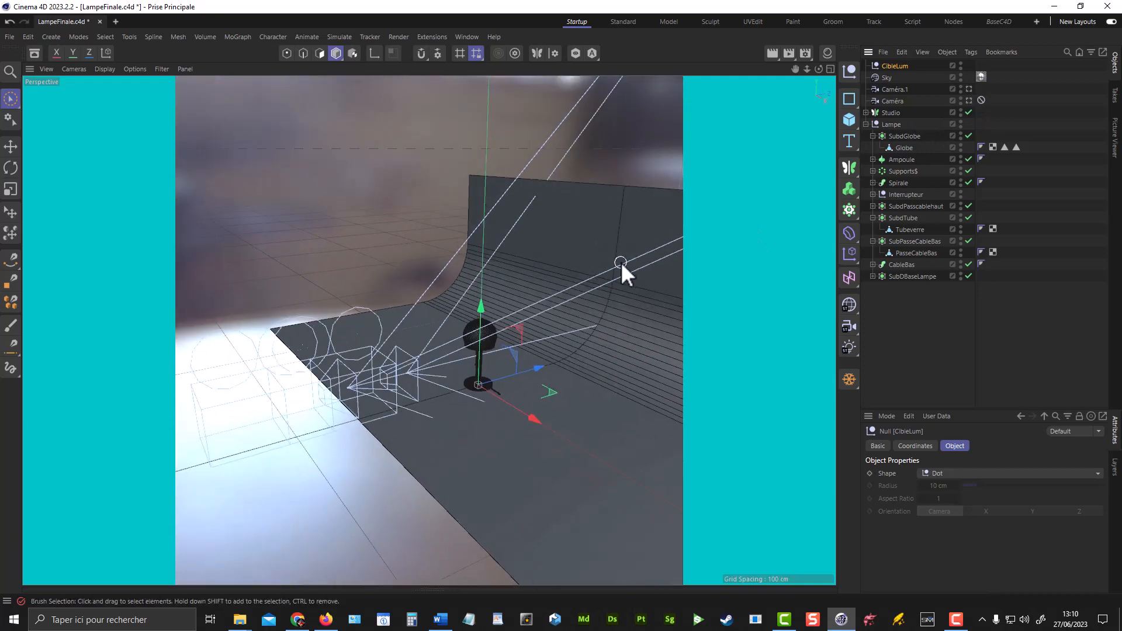
drag(481, 310, 478, 283)
scroll(488, 377, up, 5)
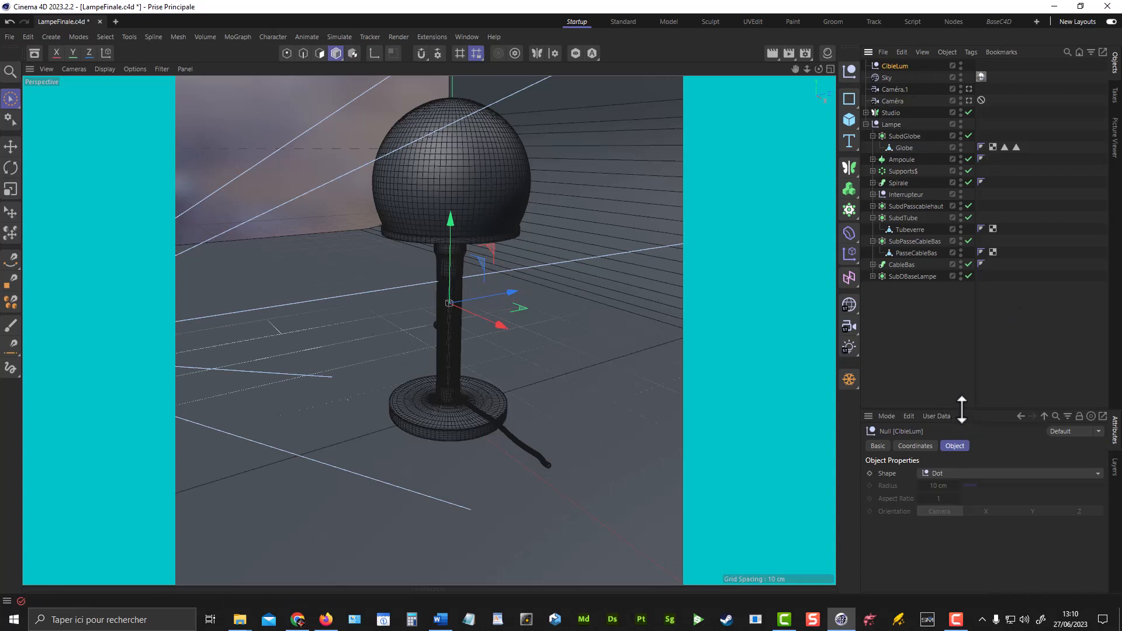
Display the CibleLum null as a Circle with Y orientation and a 5 cm radius.
drag(961, 409, 959, 326)
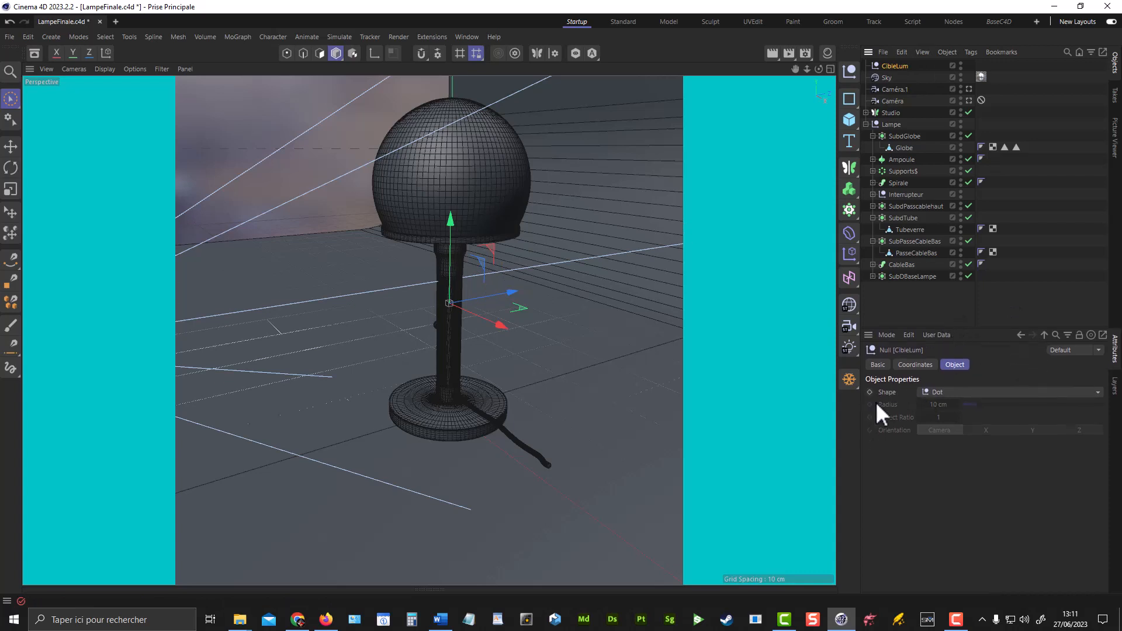
click(936, 392)
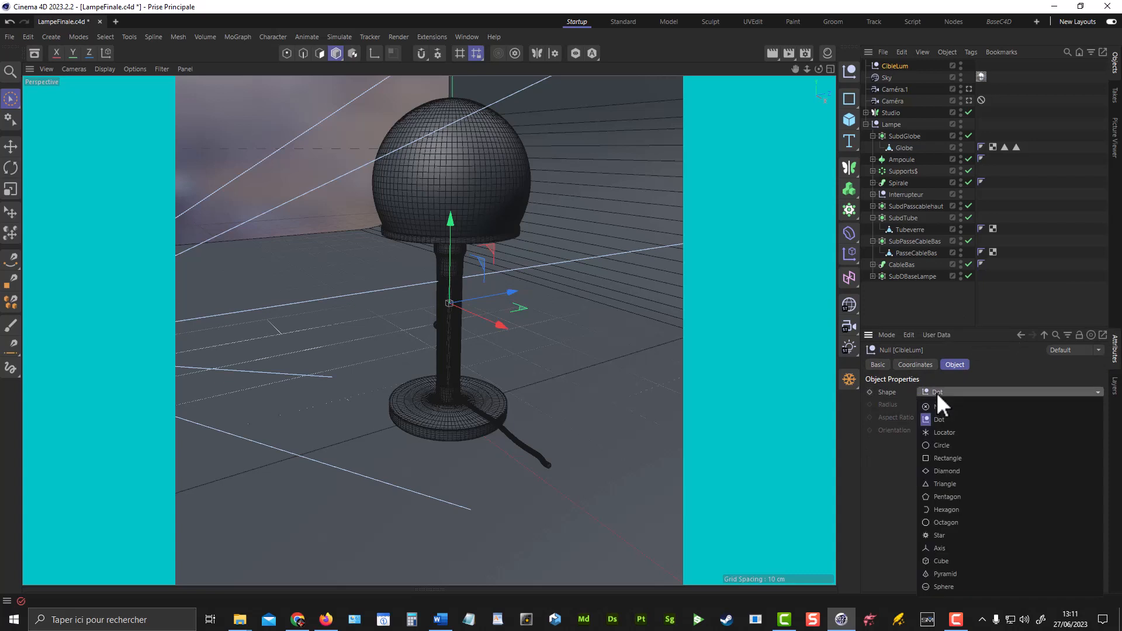
click(941, 445)
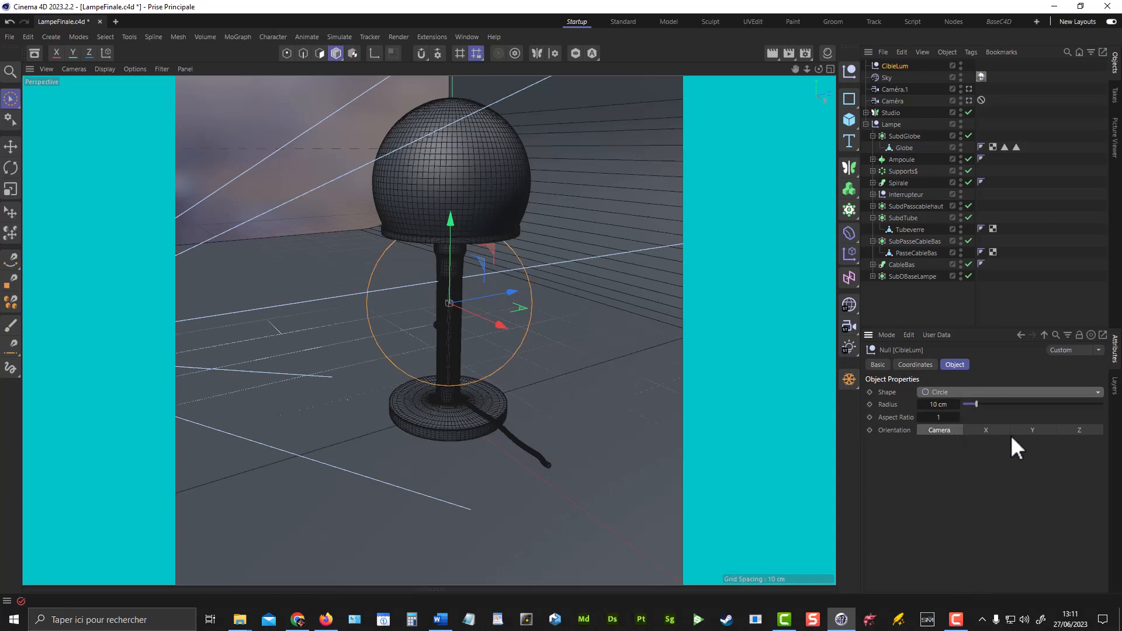
click(1038, 434)
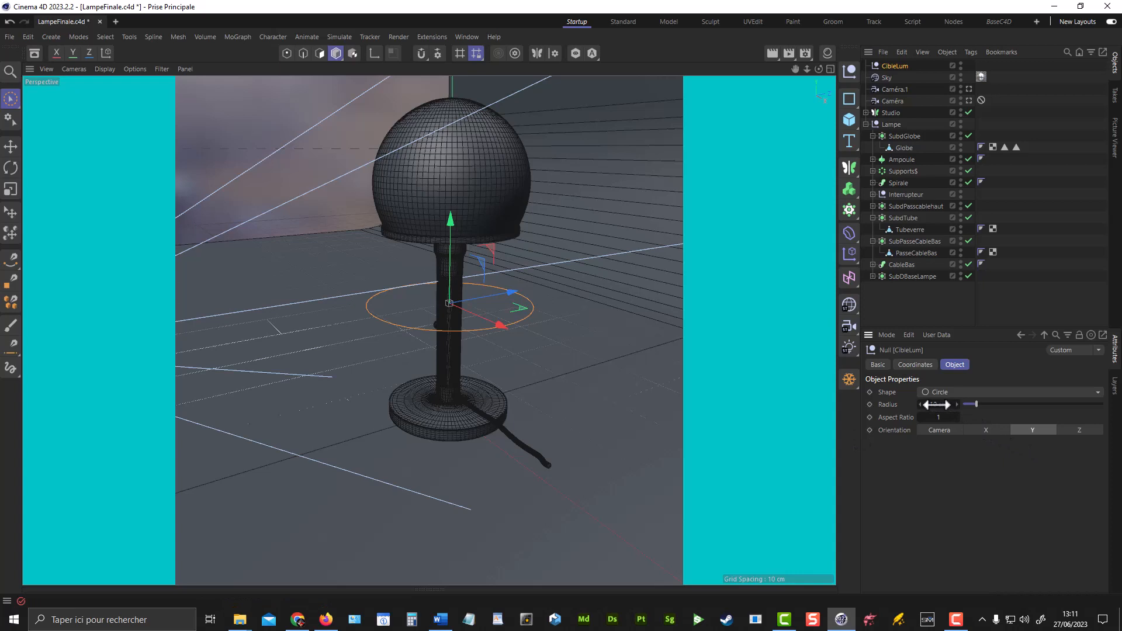
drag(937, 405, 937, 404)
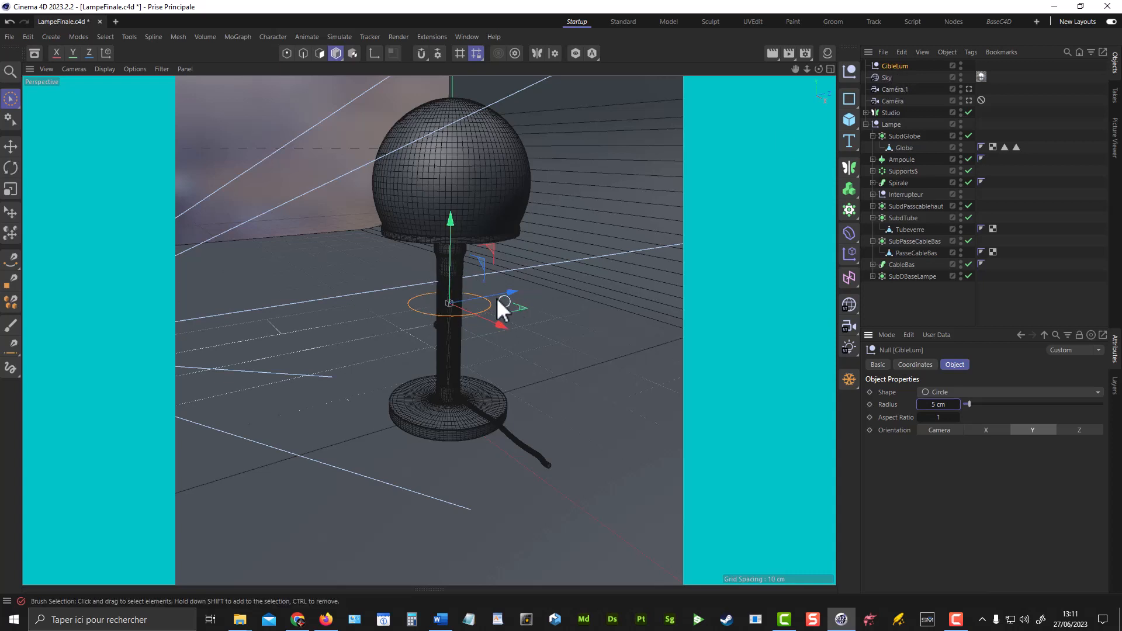
Save the project as LampeFinale02.c4d in the 06_Lumières folder.
click(9, 37)
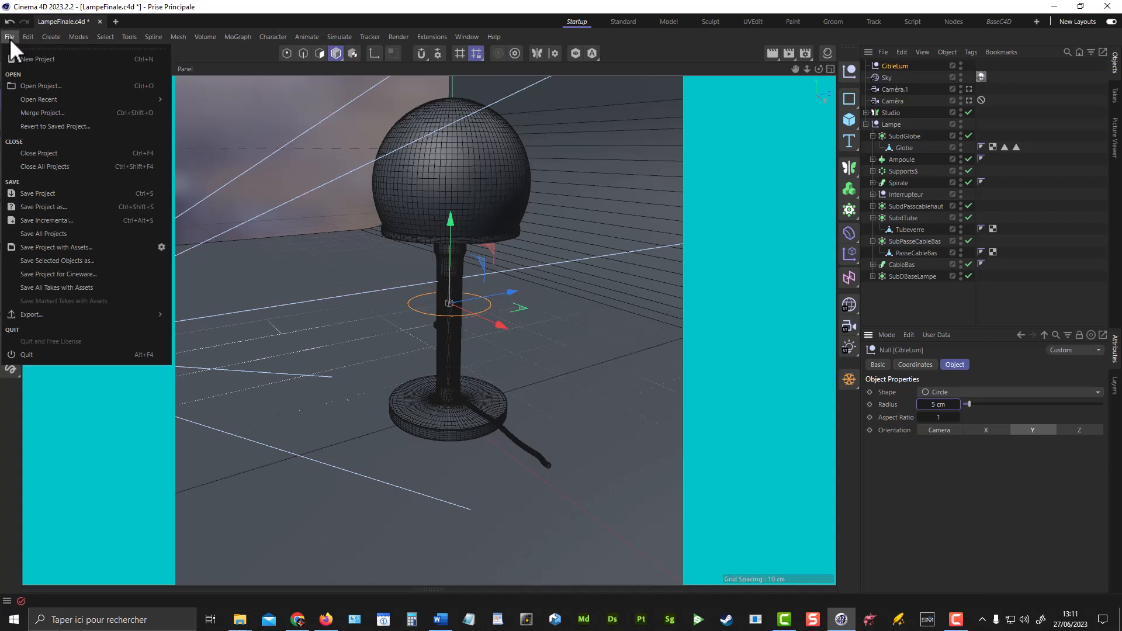
click(53, 210)
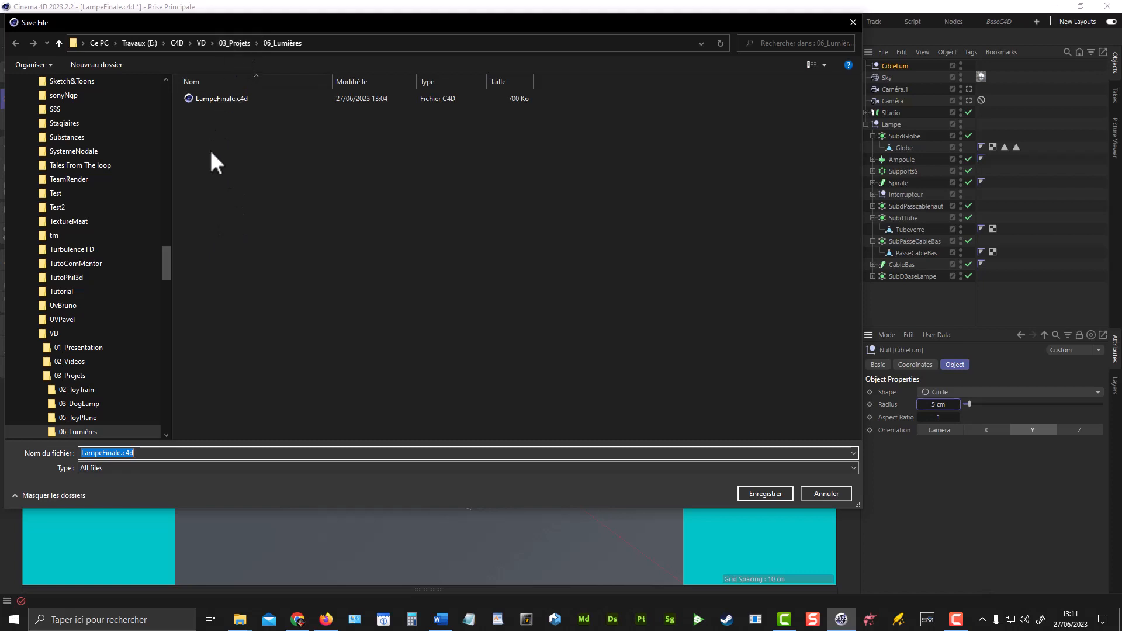
click(120, 452)
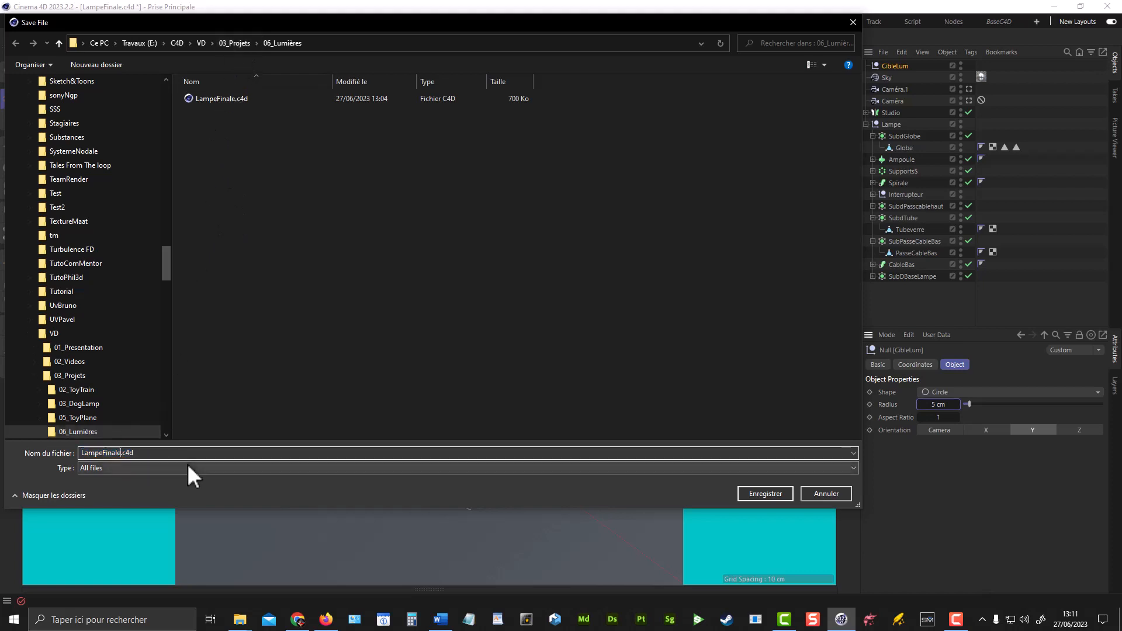
text(02)
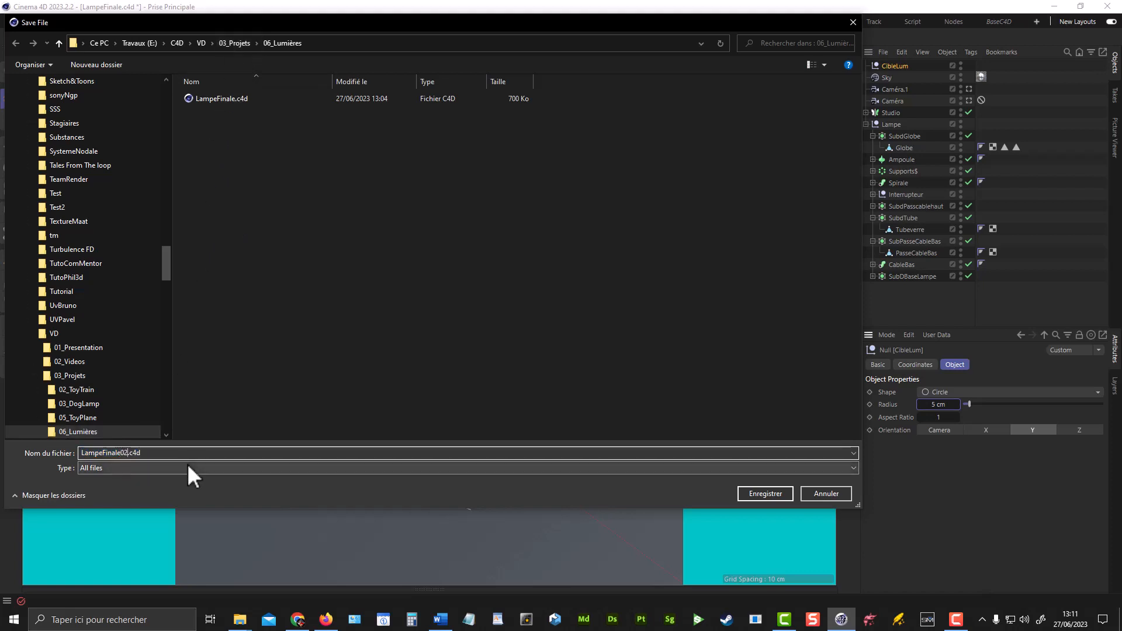
click(749, 497)
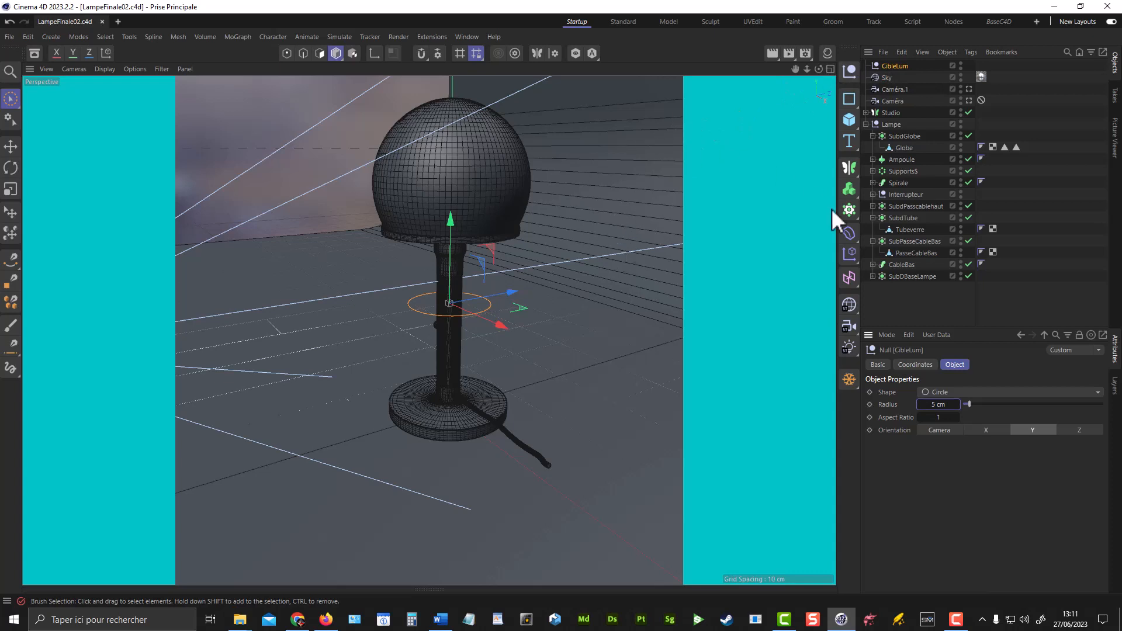
Add an Area Light to the scene and set its Size X and Size Y to 20 cm.
click(849, 348)
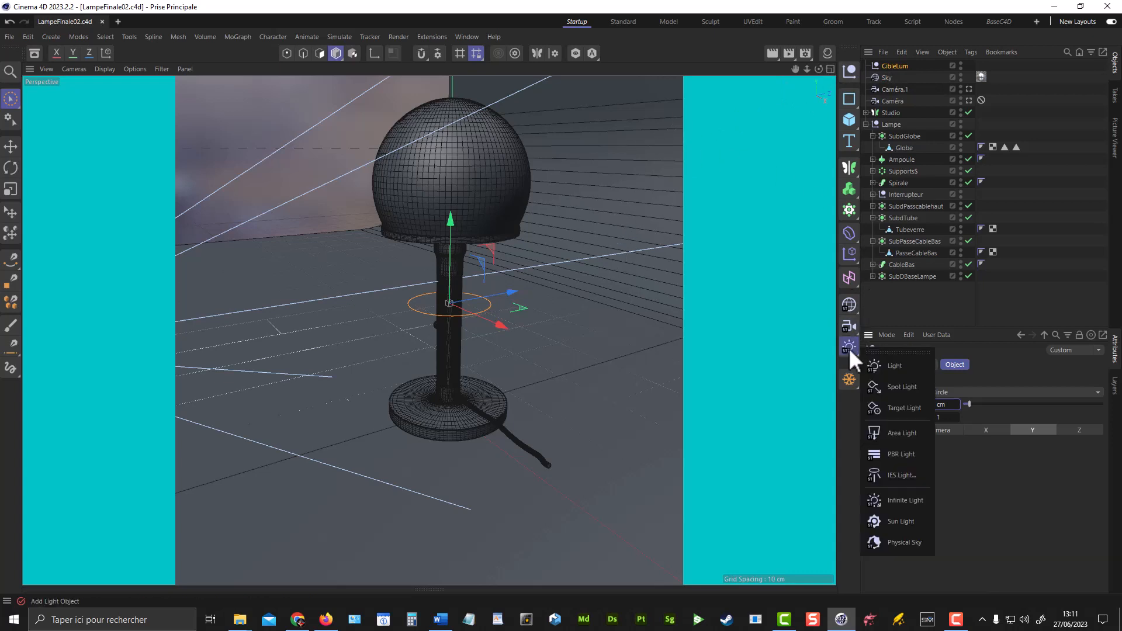
click(909, 434)
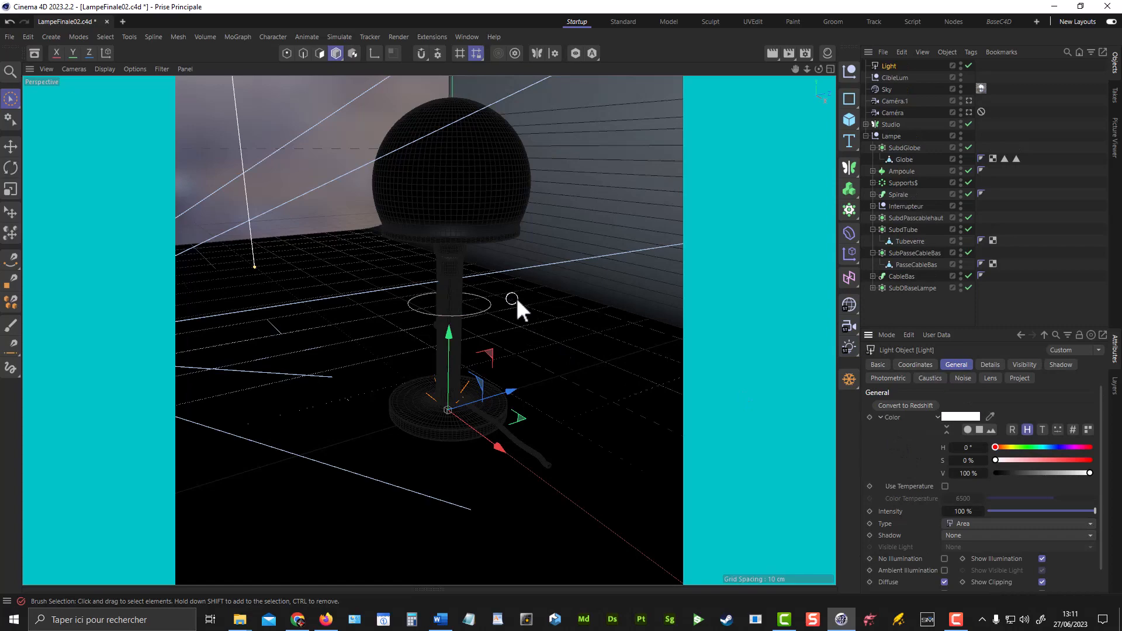
alt+right_drag(516, 298, 400, 320)
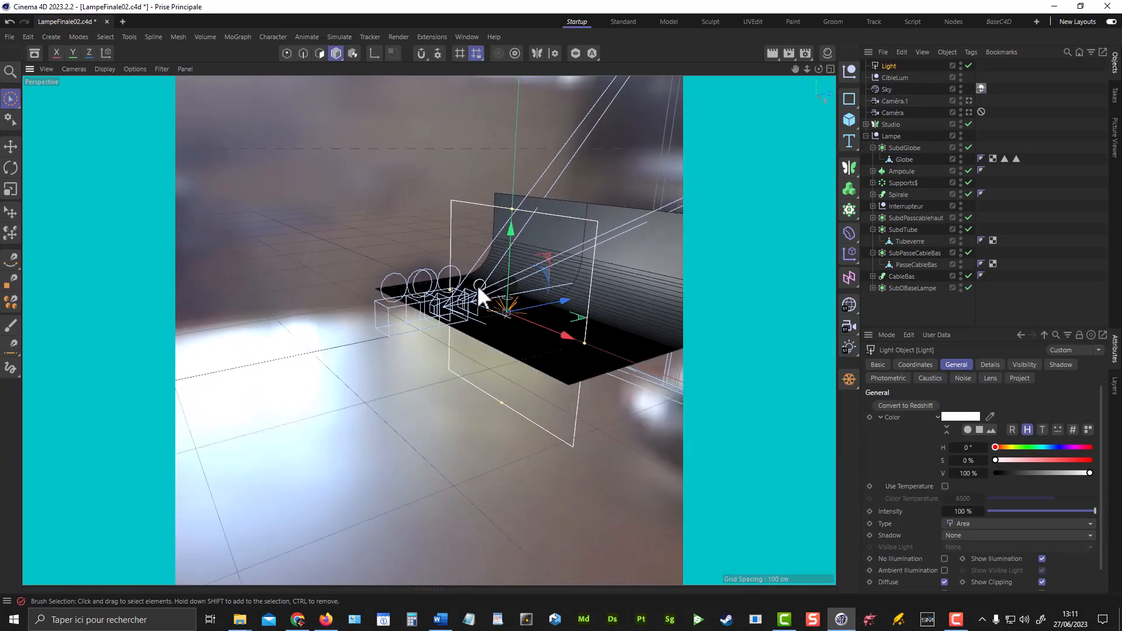
alt+middle_drag(478, 286, 406, 289)
mouse_move(410, 290)
alt+right_down()
mouse_move(500, 293)
mouse_move(447, 298)
alt+right_up()
alt+drag(447, 298, 451, 212)
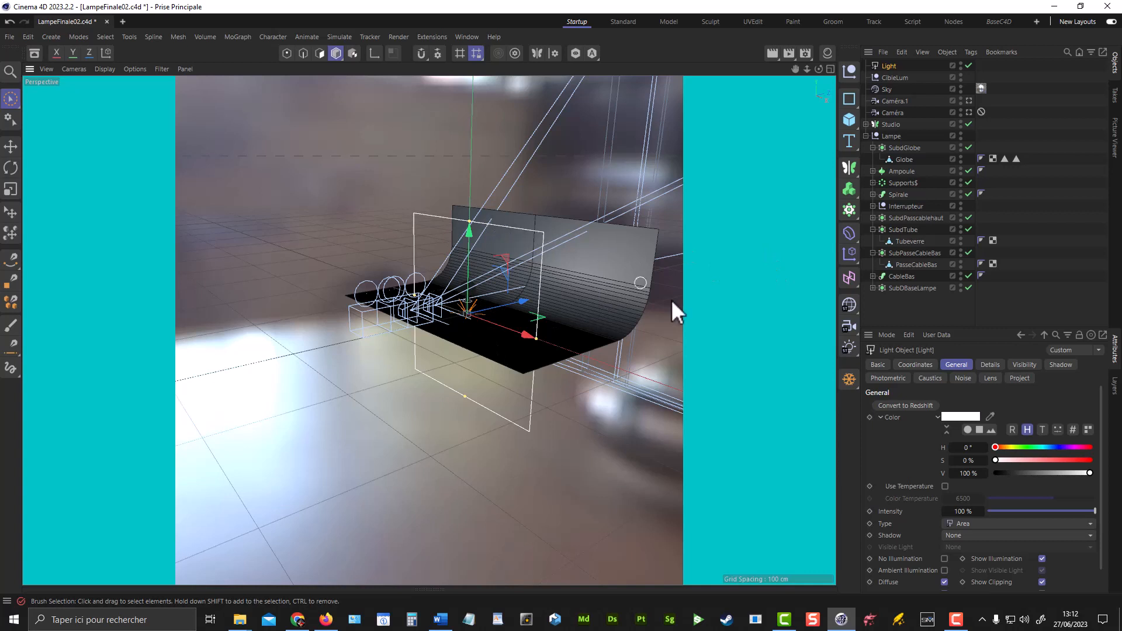
scroll(495, 246, up, 3)
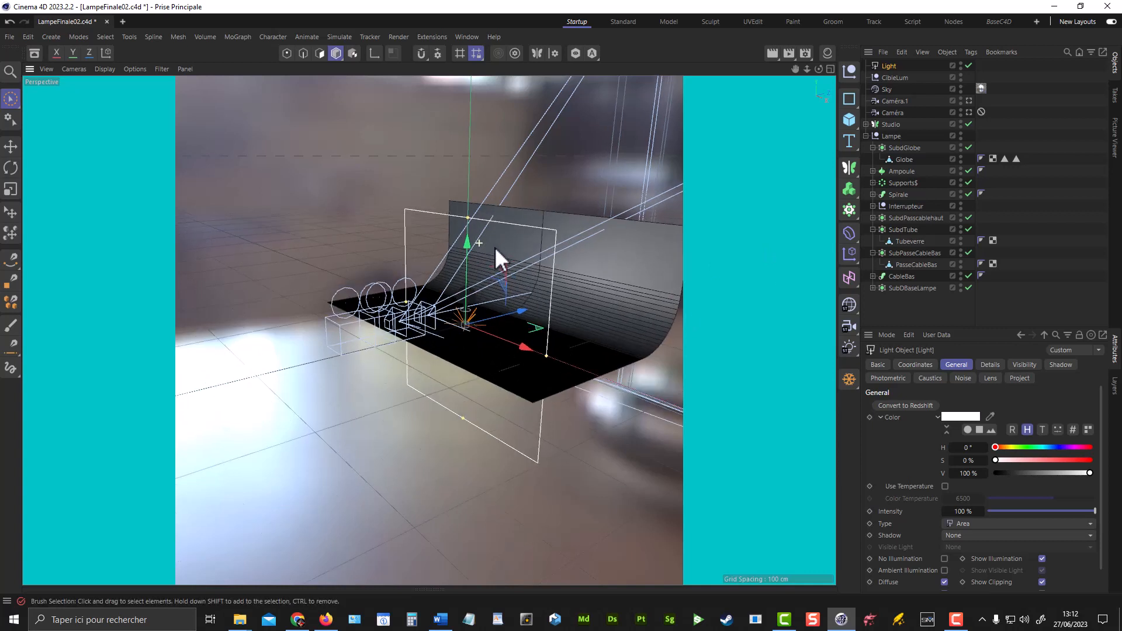
click(990, 364)
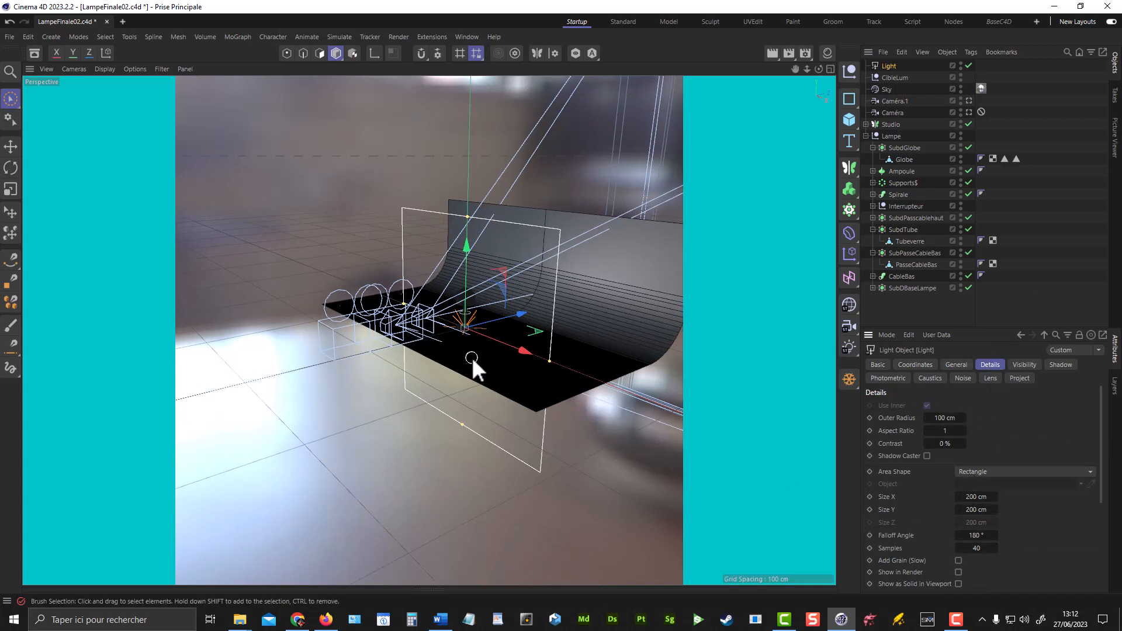
click(972, 498)
key(Return)
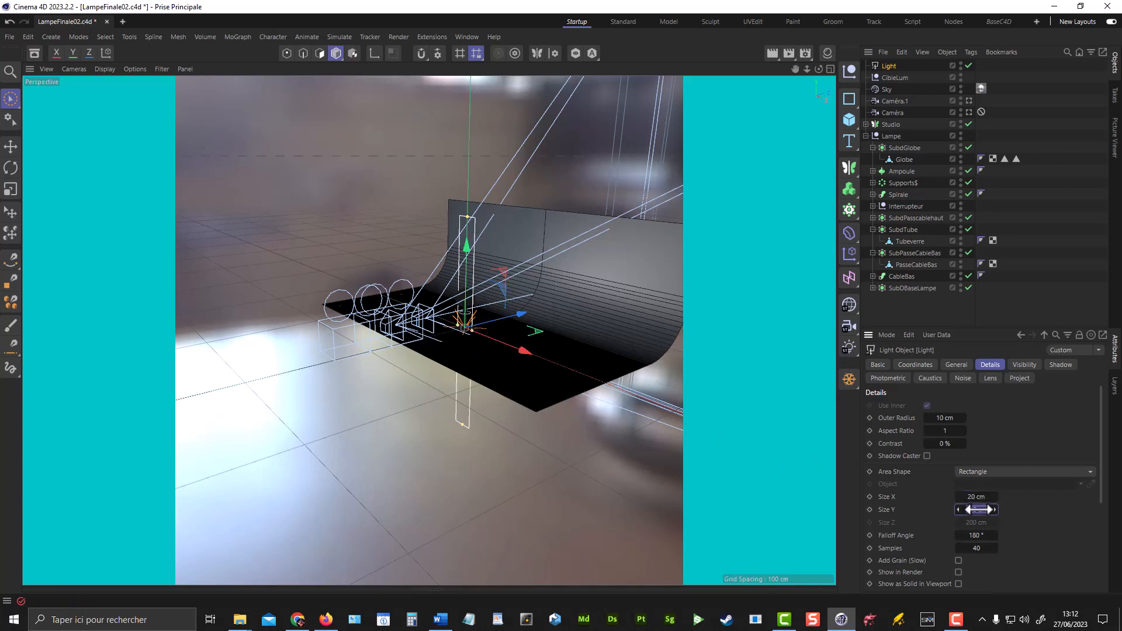
key(Return)
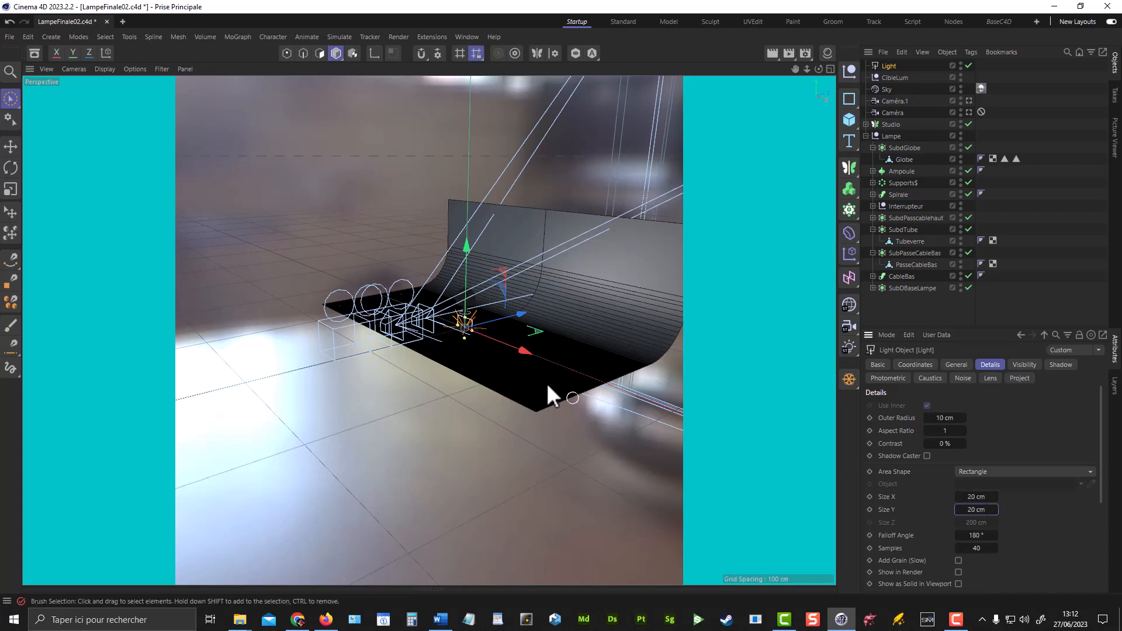
Rename the area light as KeyLight.
alt+right_drag(474, 334, 642, 337)
alt+middle_drag(506, 259, 596, 283)
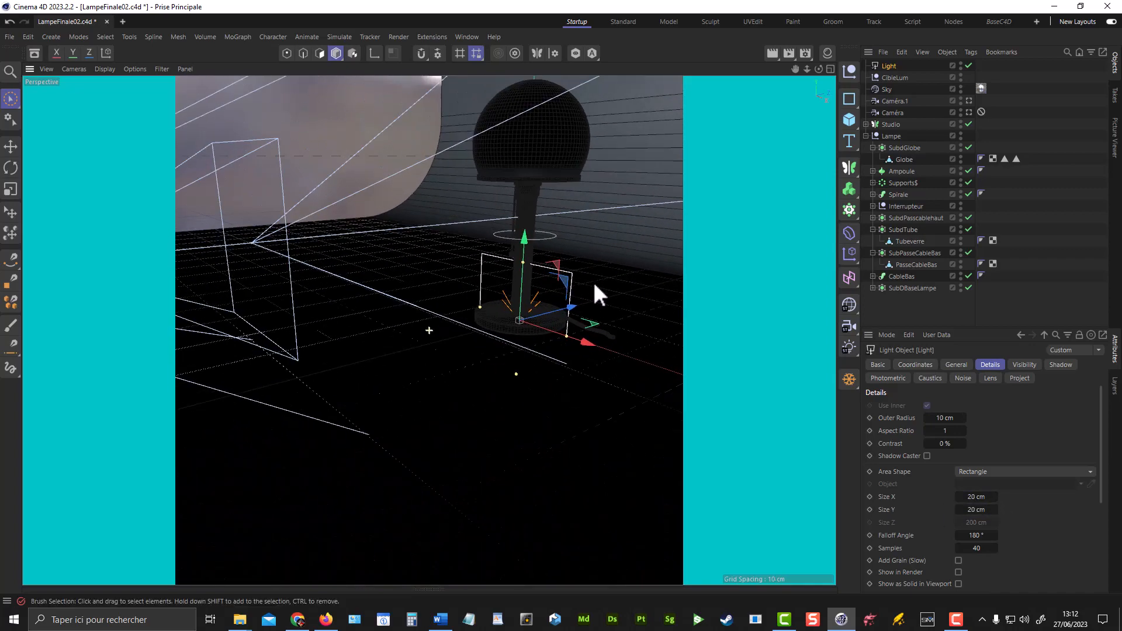
alt+right_drag(597, 283, 573, 283)
alt+drag(551, 274, 517, 257)
alt+right_drag(516, 256, 492, 252)
alt+drag(492, 252, 475, 247)
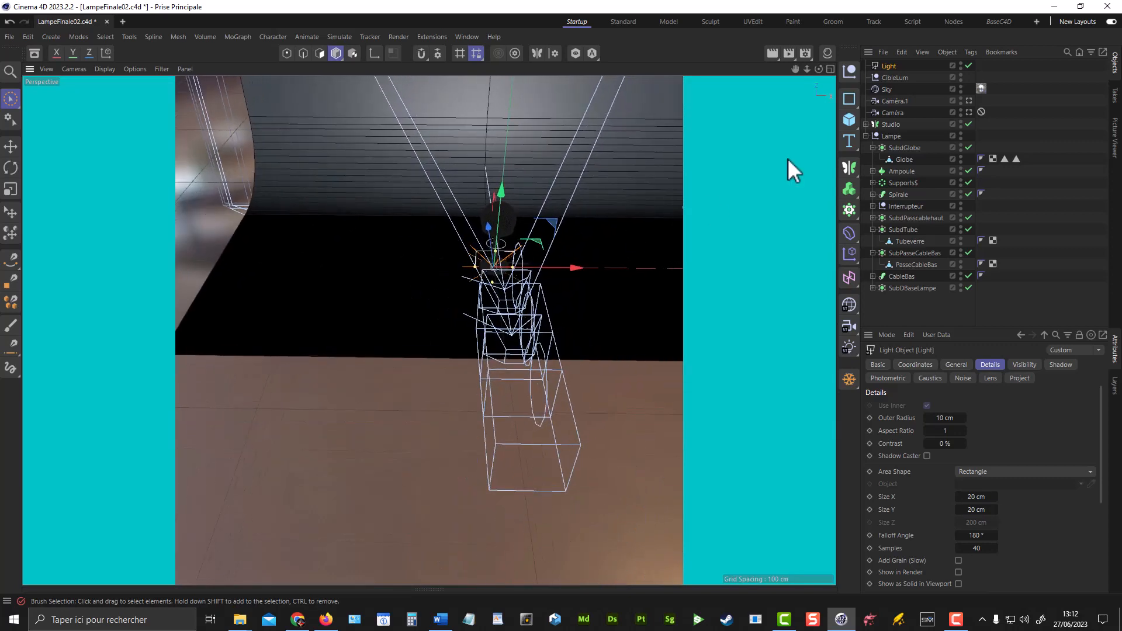
double_click(889, 66)
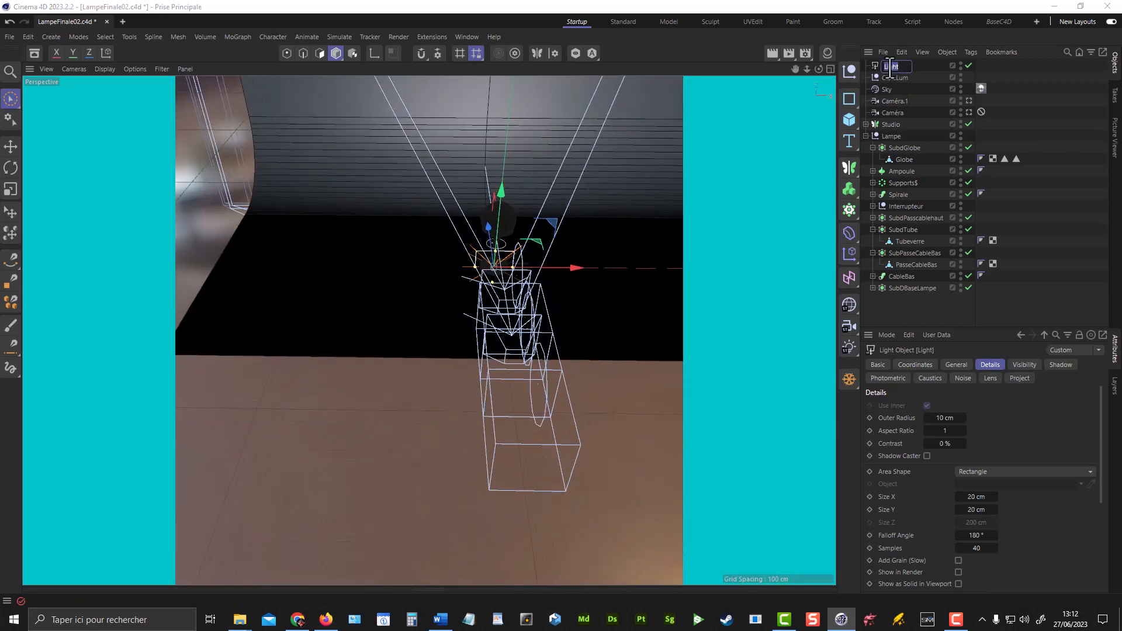
text(KeyLight)
key(Return)
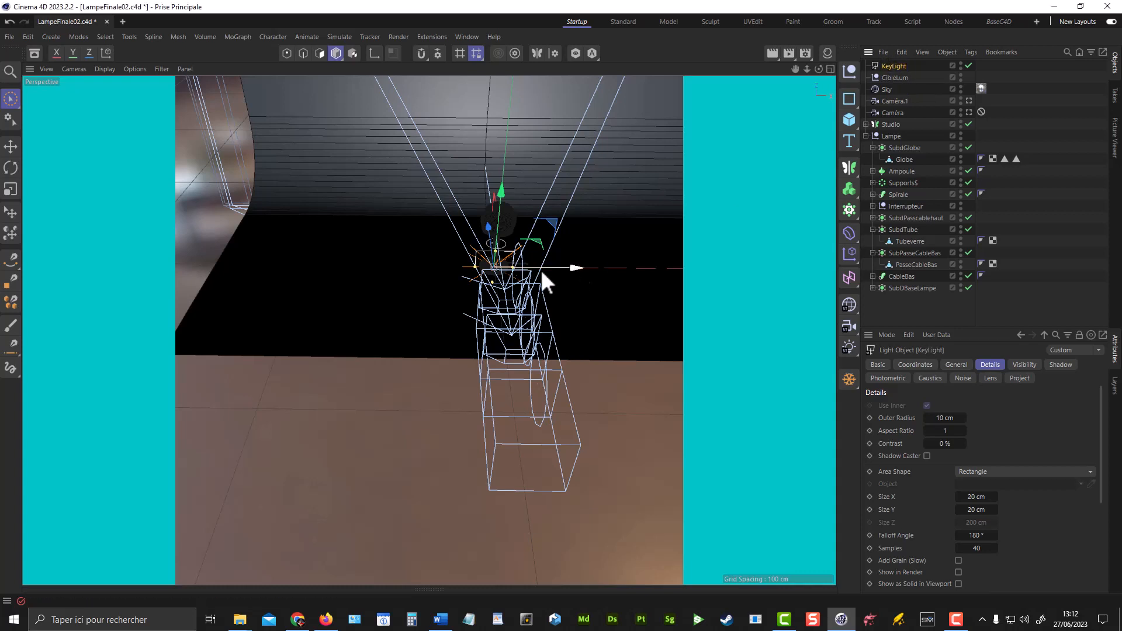
Set the KeyLight's shadow type to Shadow Maps (Soft).
mouse_move(535, 236)
alt+mouse_down()
mouse_move(486, 228)
mouse_move(438, 297)
mouse_move(420, 140)
alt+mouse_up()
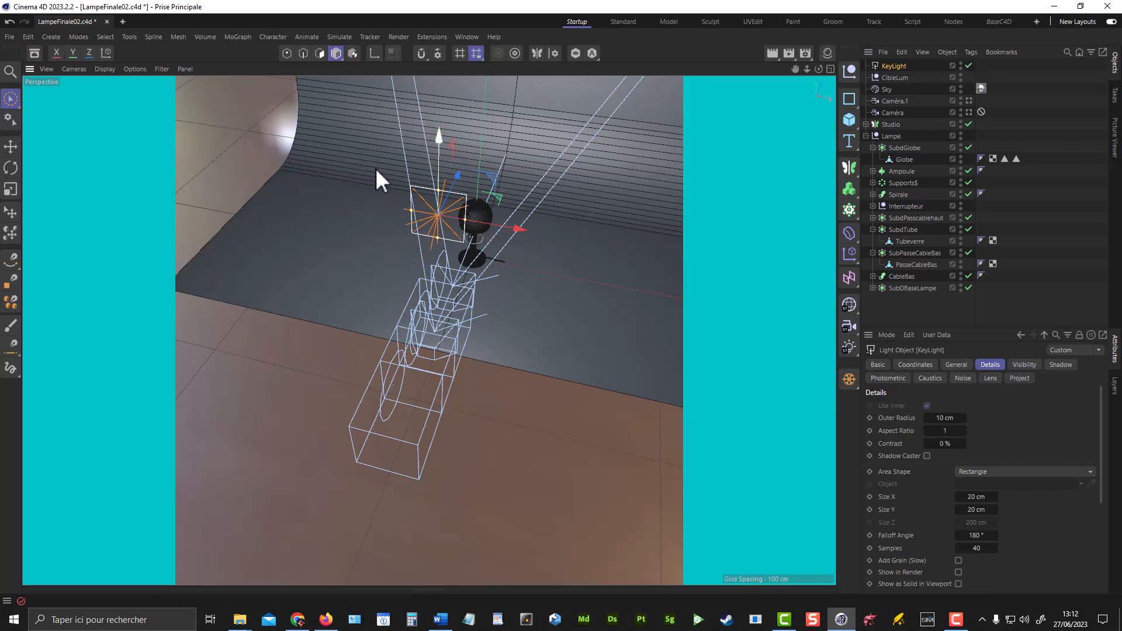
click(126, 70)
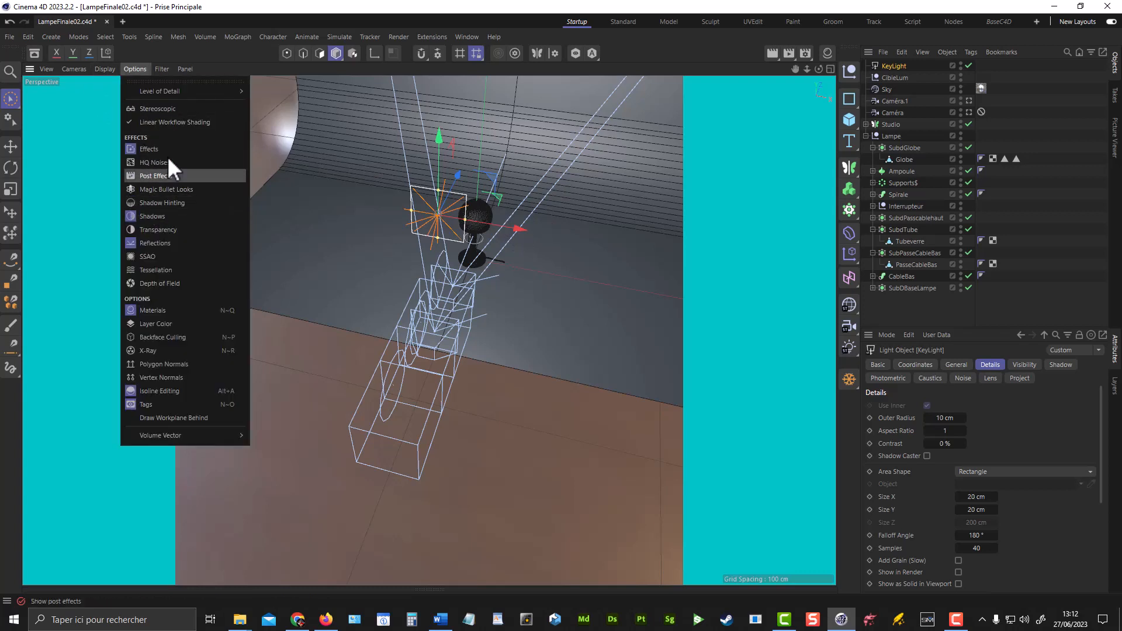
click(215, 55)
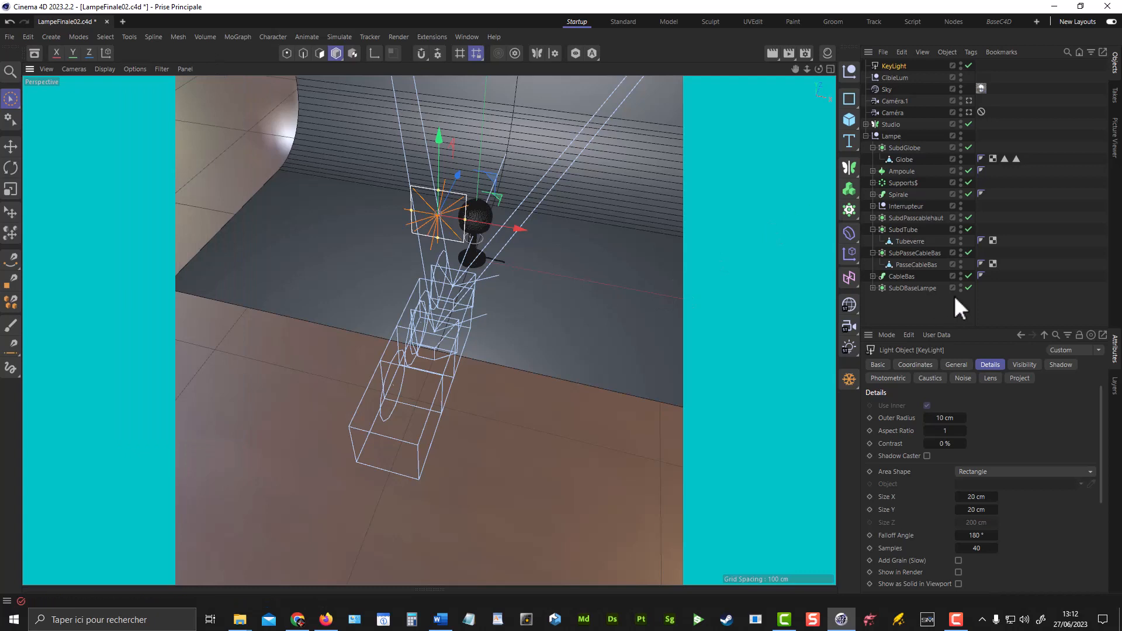
drag(969, 328, 969, 301)
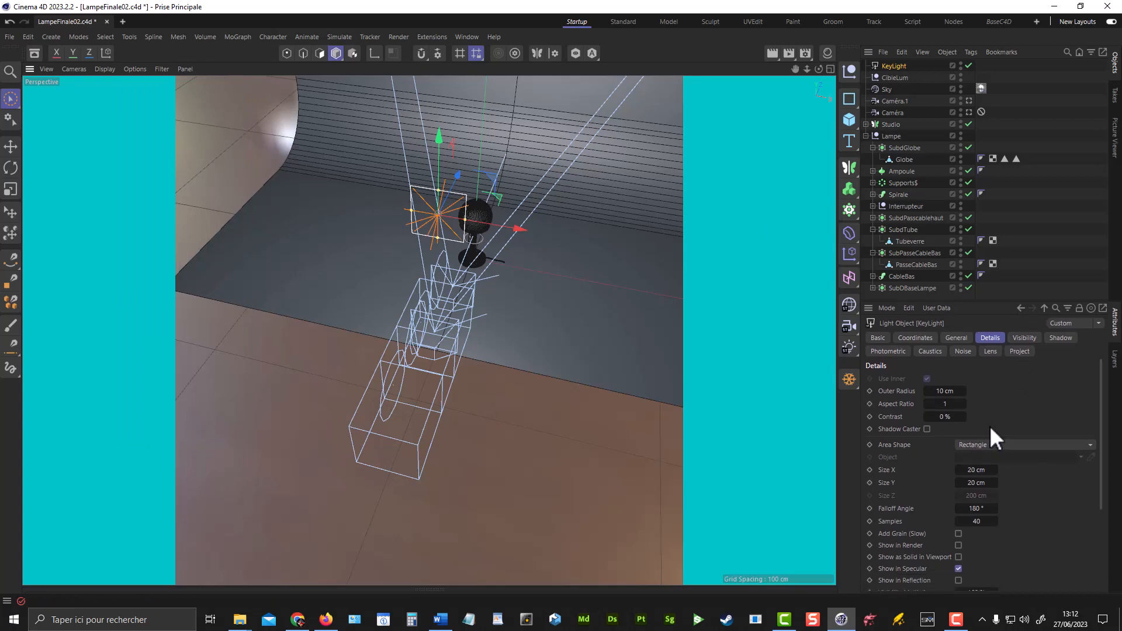
click(1059, 339)
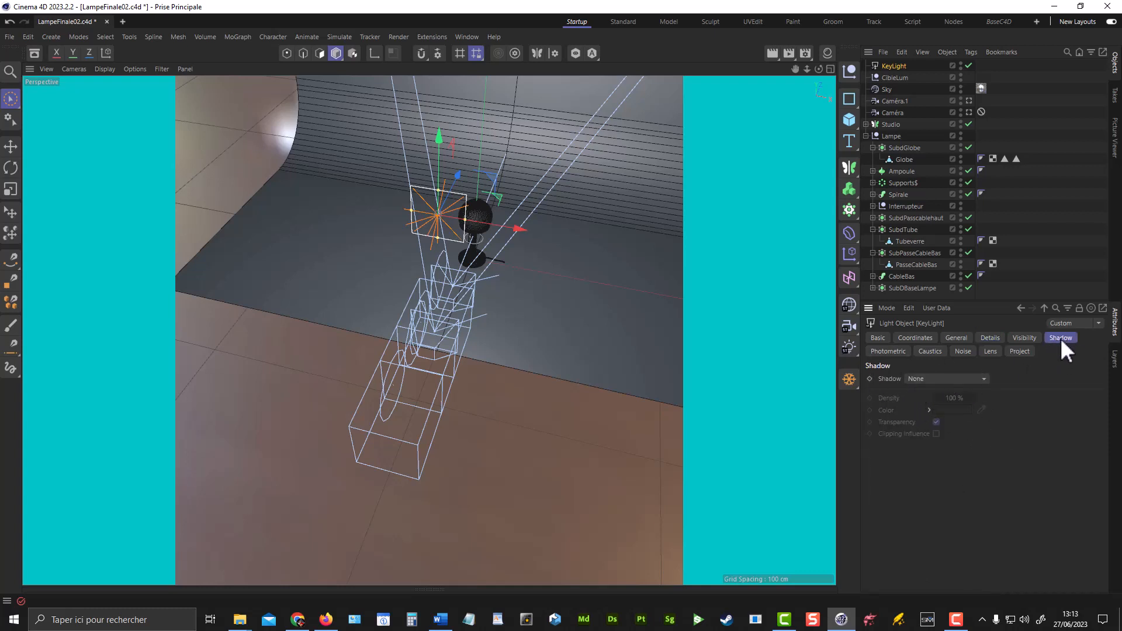
click(936, 379)
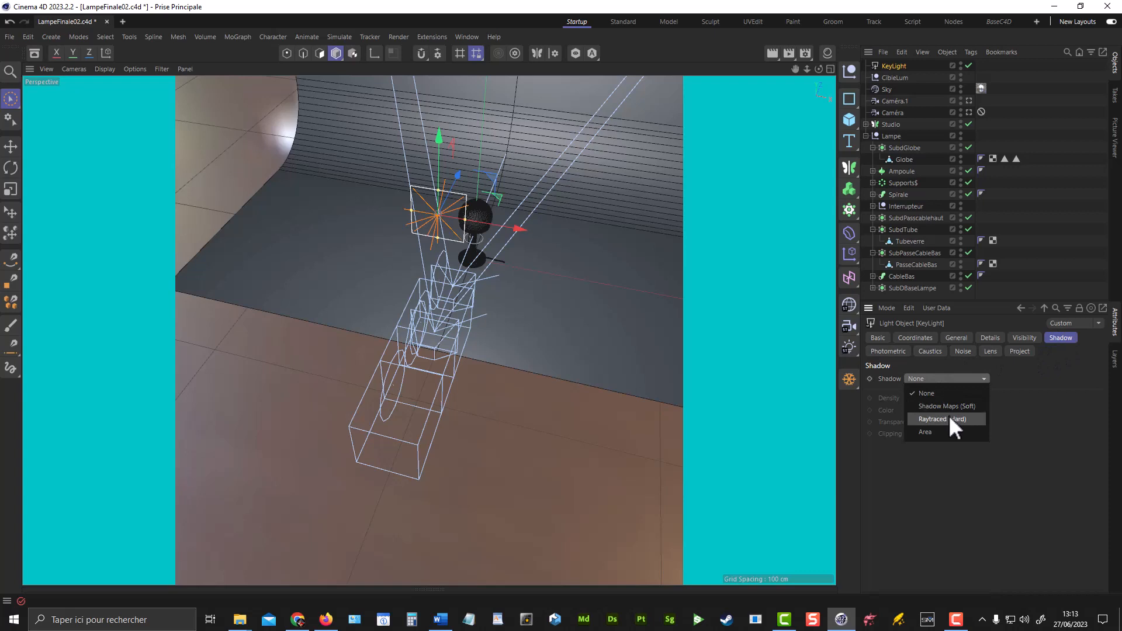
click(944, 407)
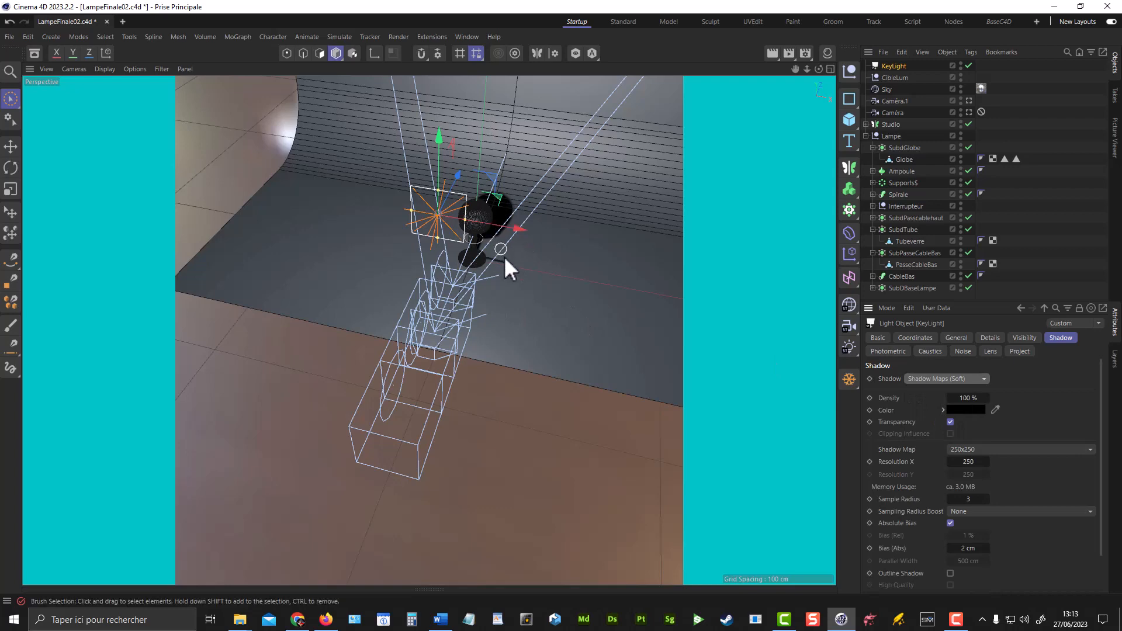
Add a Target tag to the KeyLight and assign the CibleLum null as its target object.
mouse_move(510, 283)
alt+mouse_down()
mouse_move(456, 271)
mouse_move(485, 281)
mouse_move(513, 275)
mouse_move(508, 263)
mouse_move(489, 270)
mouse_move(546, 264)
mouse_move(427, 269)
mouse_move(463, 279)
mouse_move(492, 265)
mouse_move(499, 293)
mouse_move(476, 296)
mouse_move(590, 262)
mouse_move(520, 281)
mouse_move(471, 276)
alt+mouse_up()
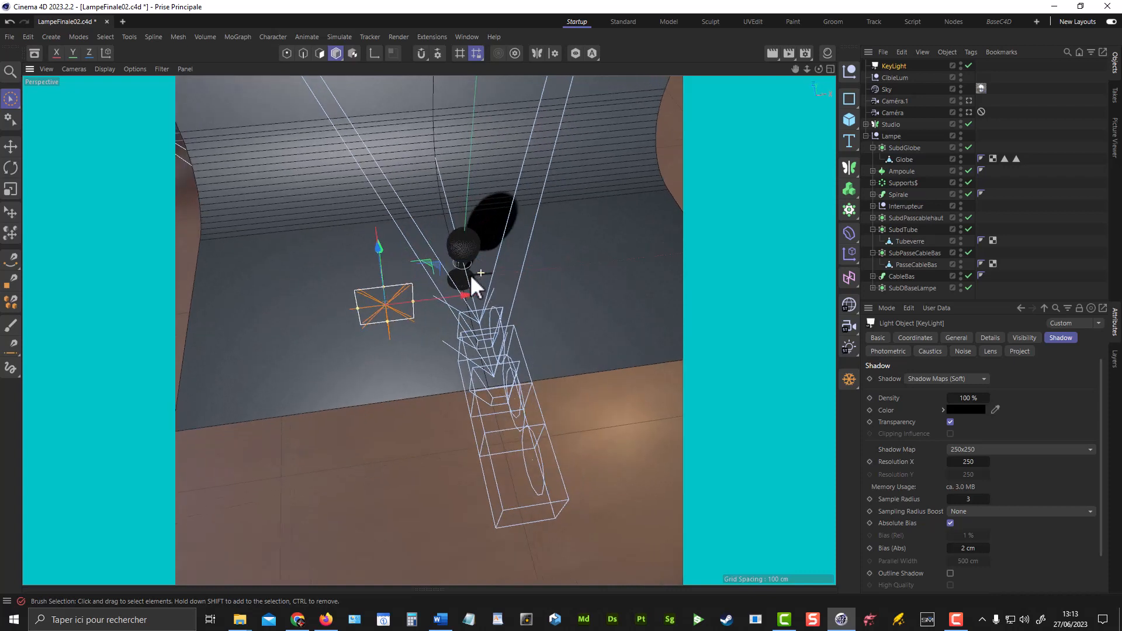
right_click(899, 66)
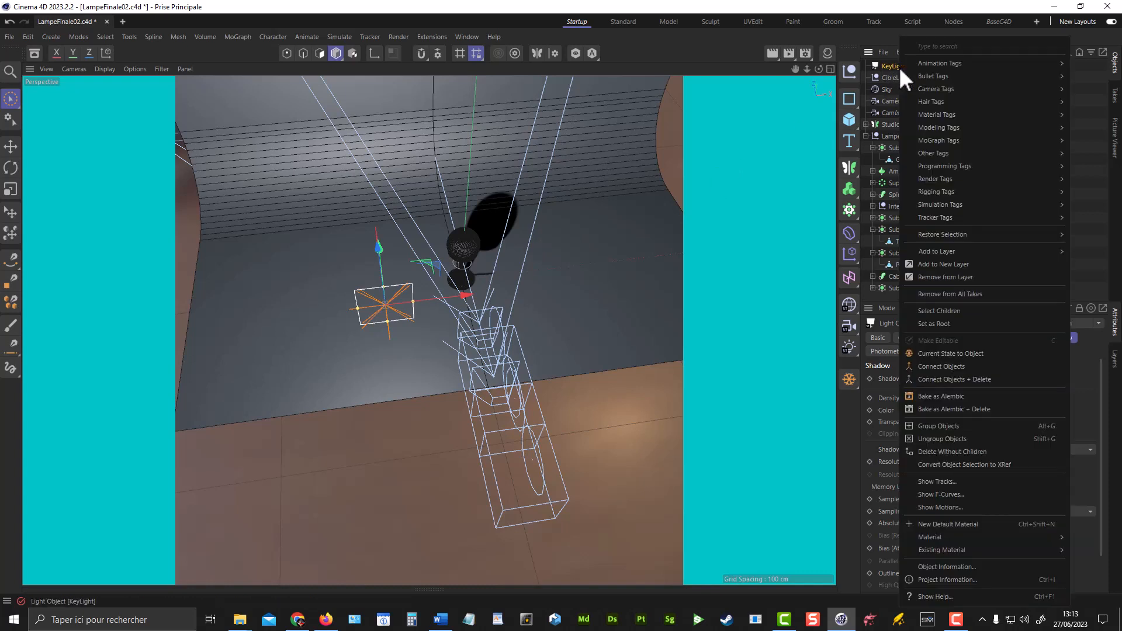
mouse_move(934, 65)
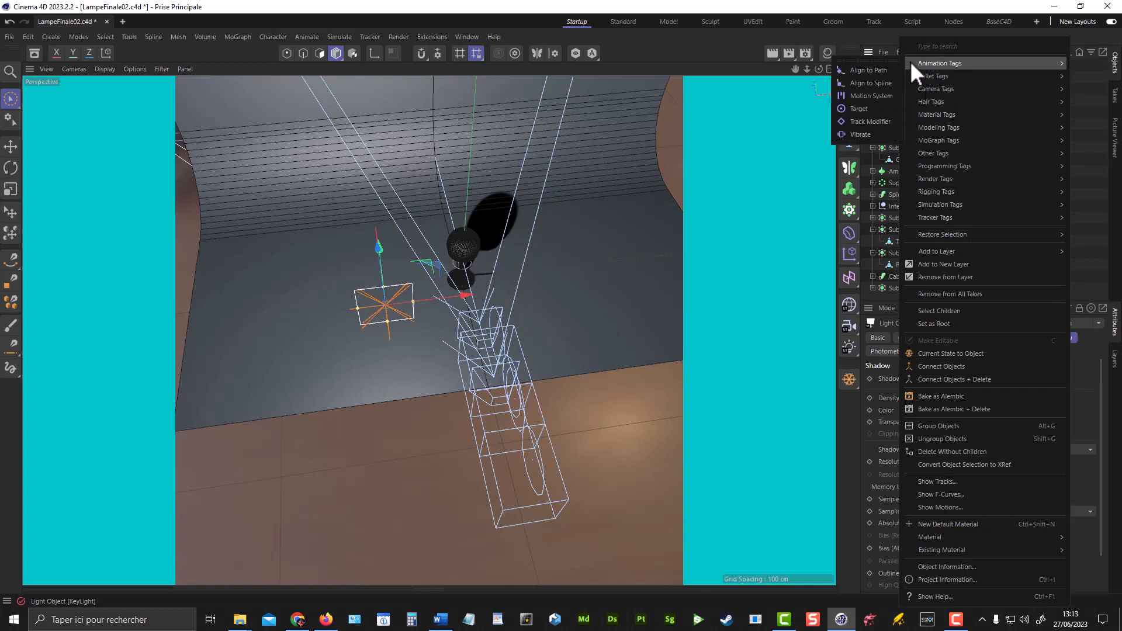
click(866, 110)
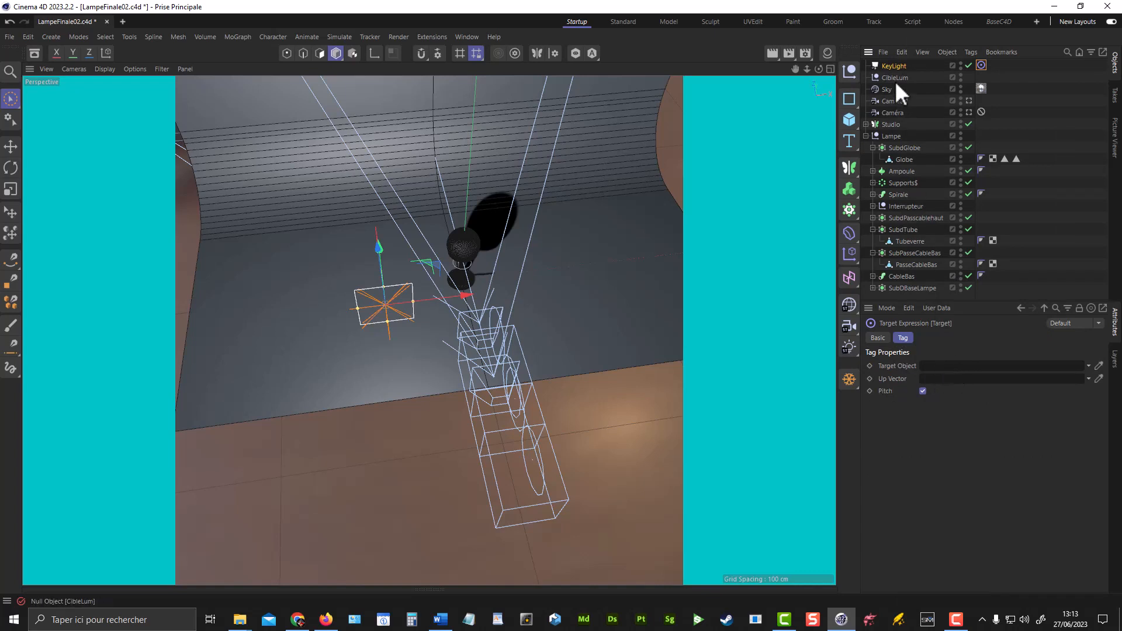
drag(893, 77, 959, 367)
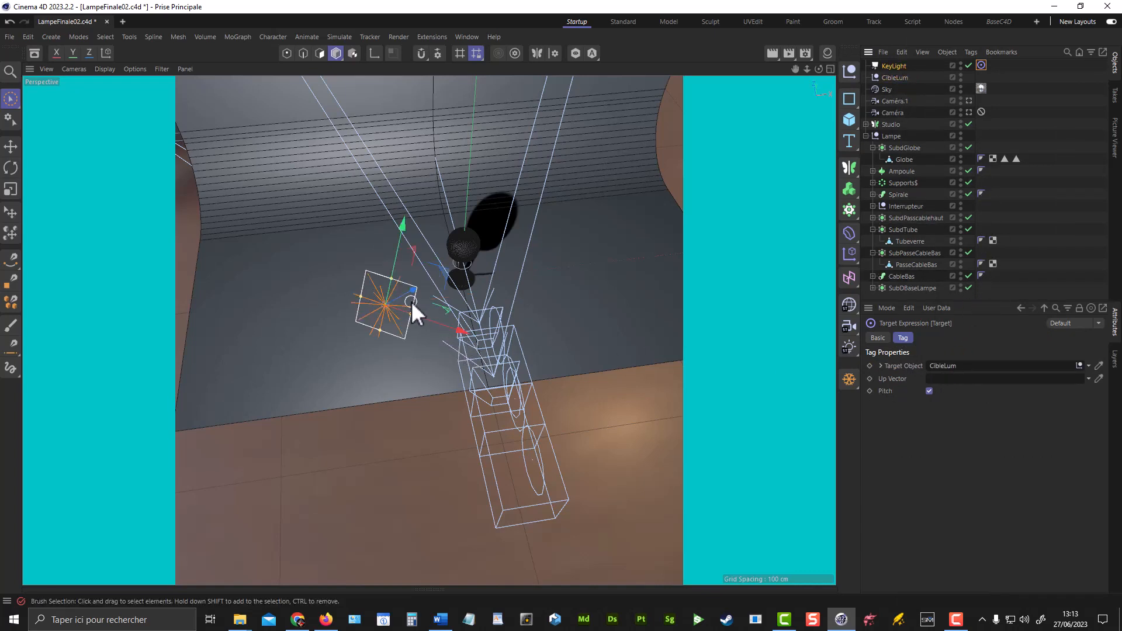
Set the KeyLight's falloff to Inverse Square (Physically Accurate).
scroll(391, 287, up, 6)
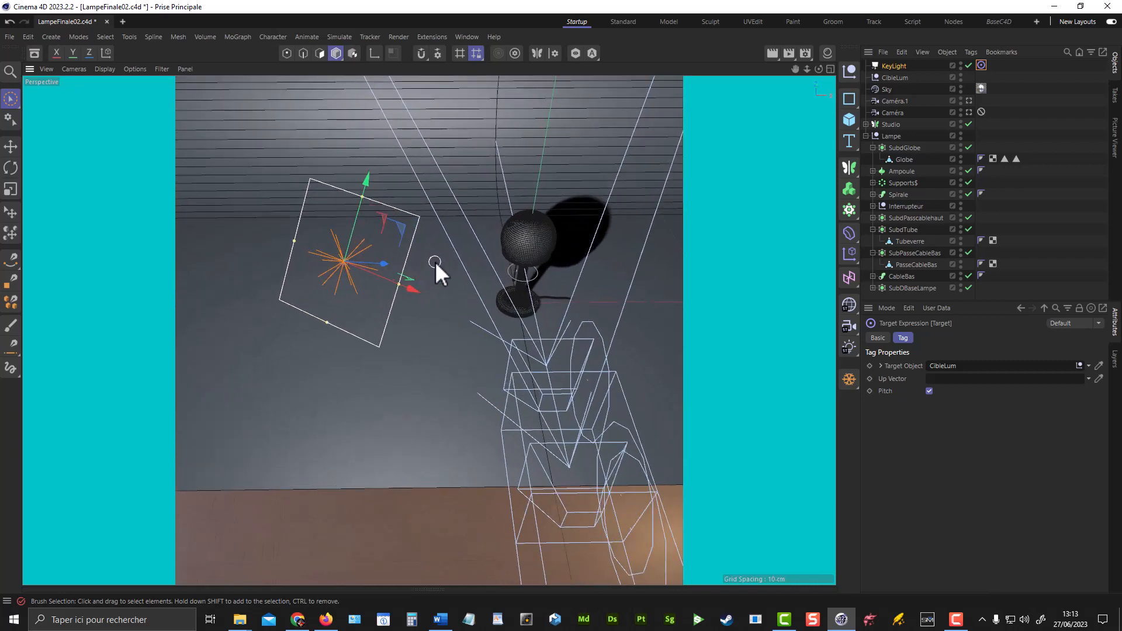
alt+middle_drag(429, 282, 436, 261)
alt+drag(436, 262, 479, 259)
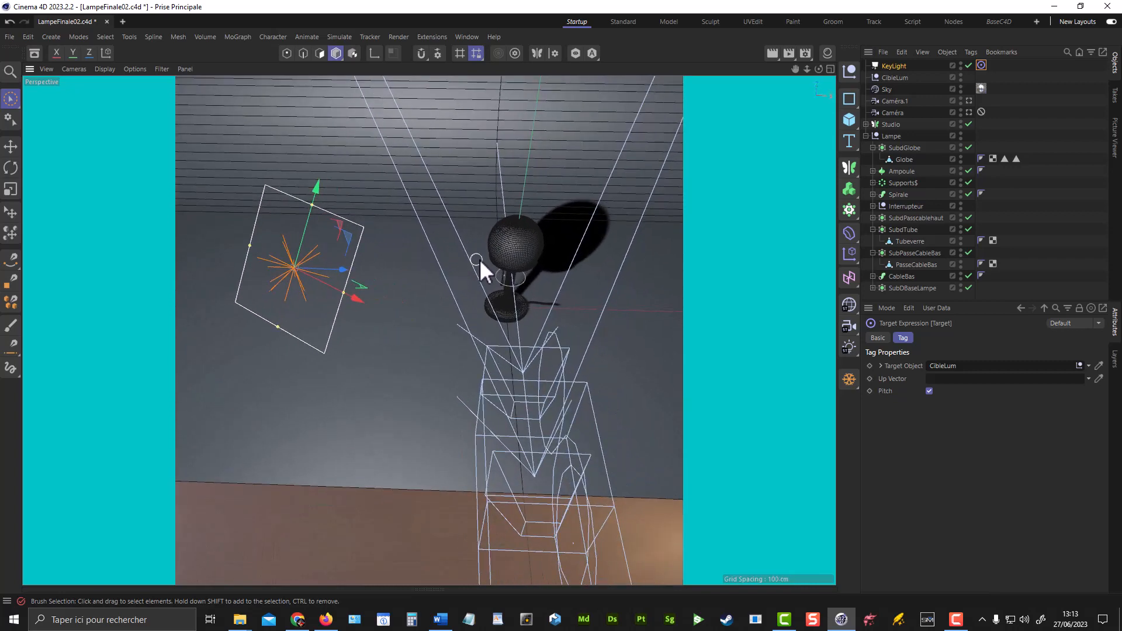
alt+right_drag(479, 259, 442, 264)
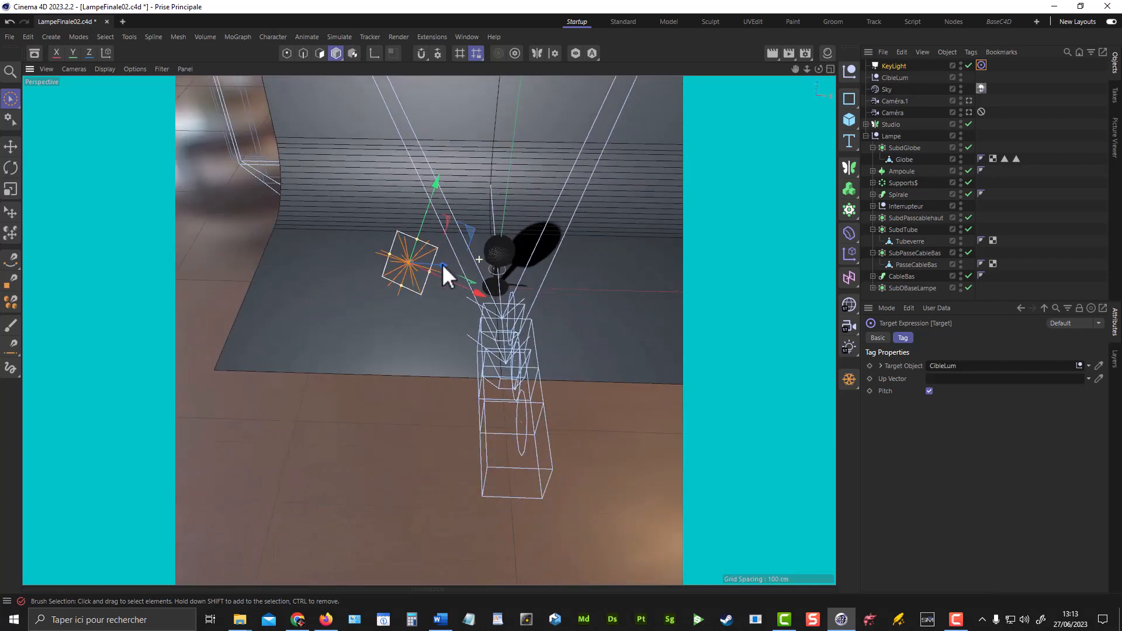
mouse_move(441, 264)
alt+middle_down()
mouse_move(431, 266)
mouse_move(414, 233)
alt+middle_up()
scroll(426, 265, up, 5)
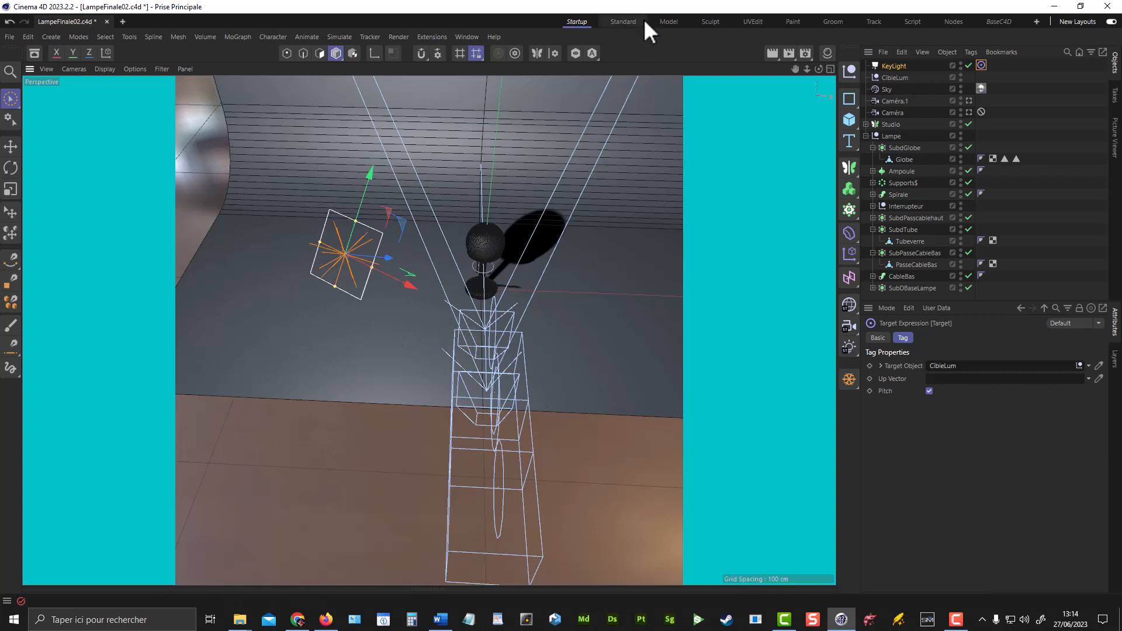
click(888, 67)
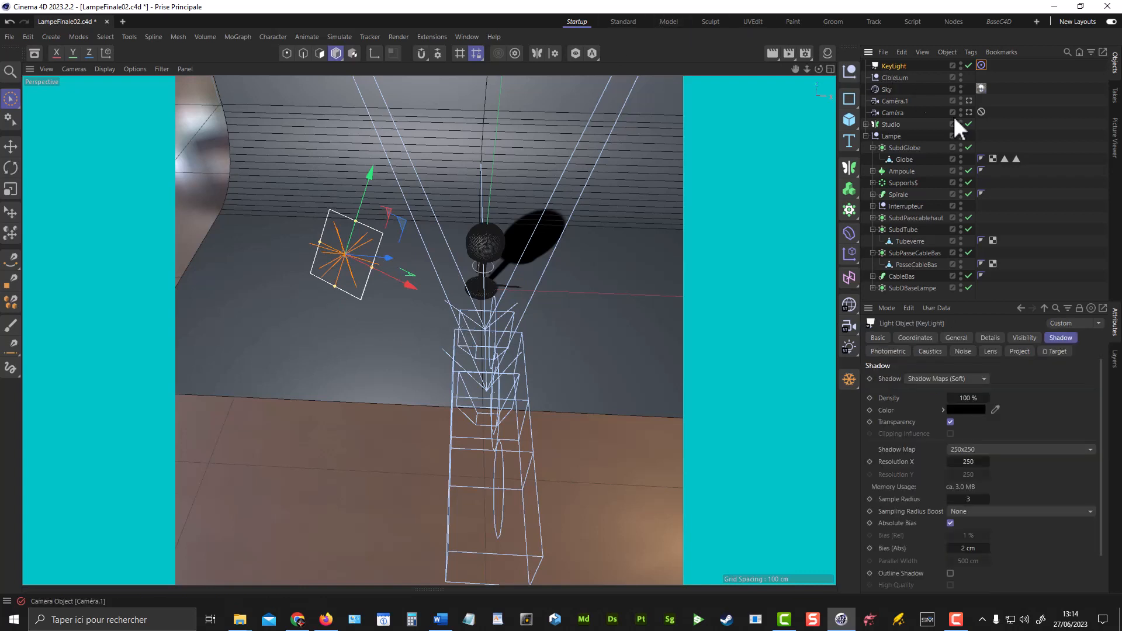
click(1024, 338)
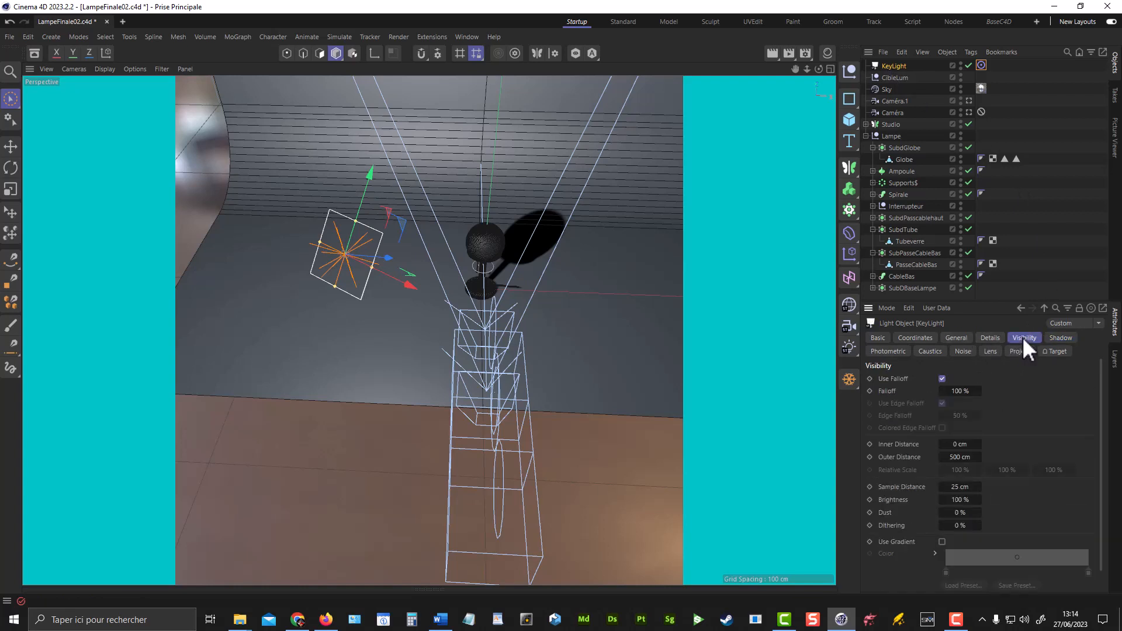
click(990, 339)
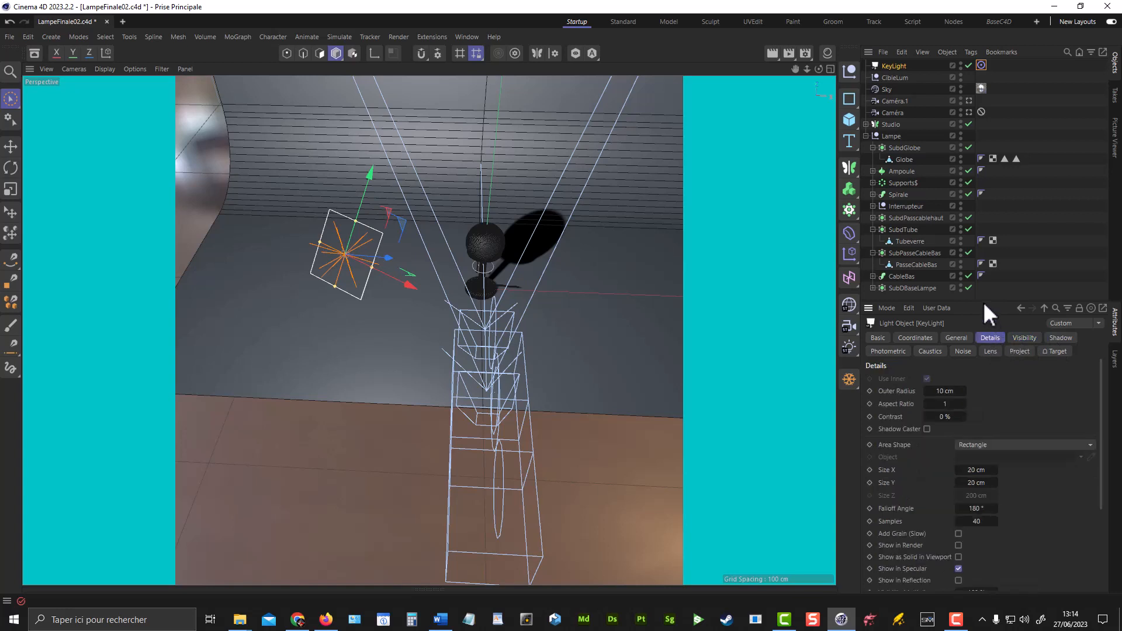
drag(986, 302, 991, 143)
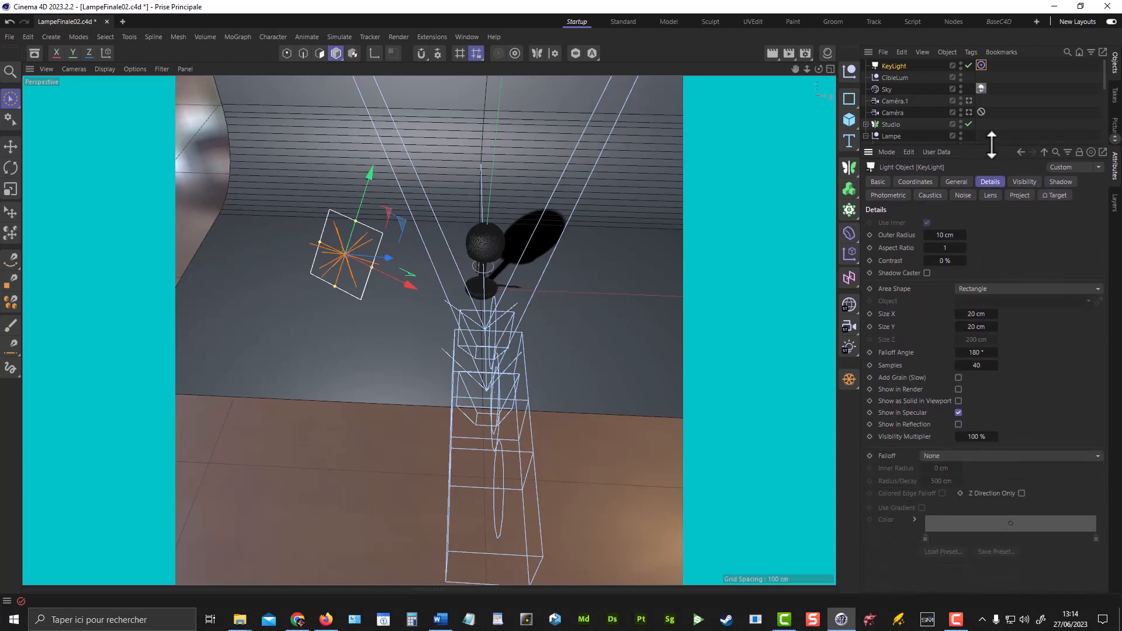
click(935, 456)
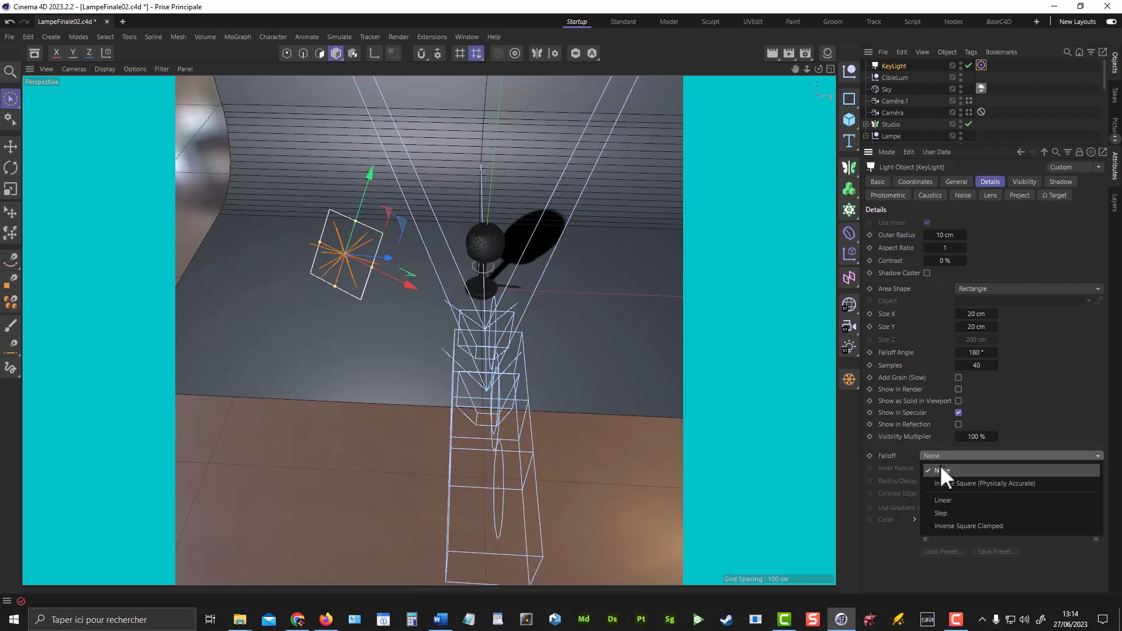
click(1004, 483)
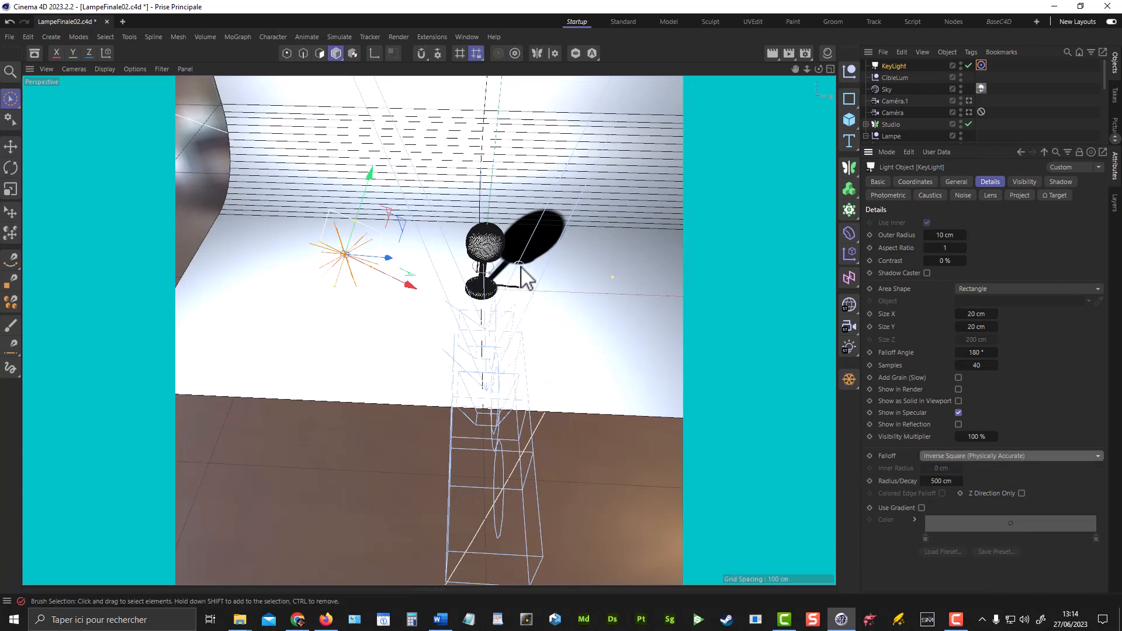
Shrink the KeyLight's falloff sphere in the viewport to a radius of about 112 cm.
alt+right_drag(521, 265, 417, 296)
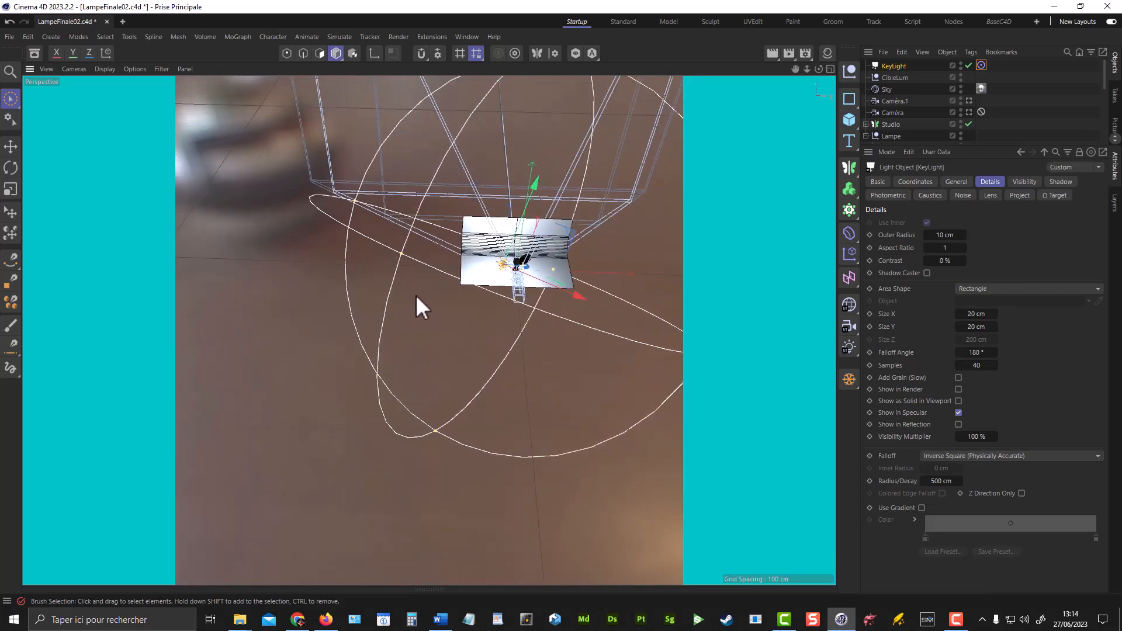
alt+drag(510, 276, 413, 272)
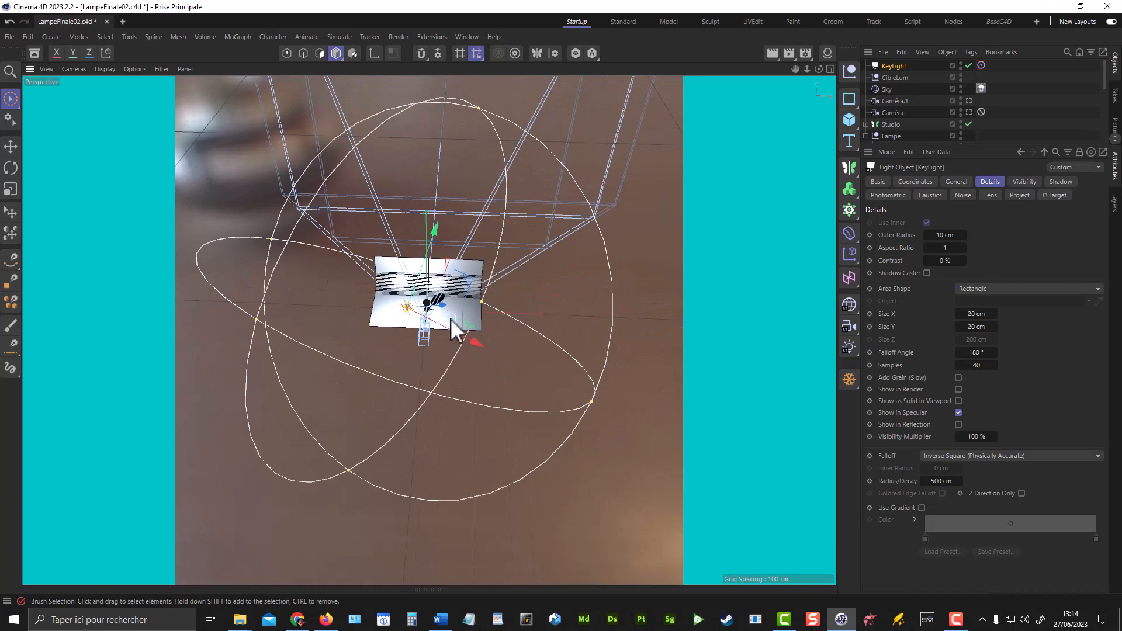
alt+drag(451, 318, 517, 330)
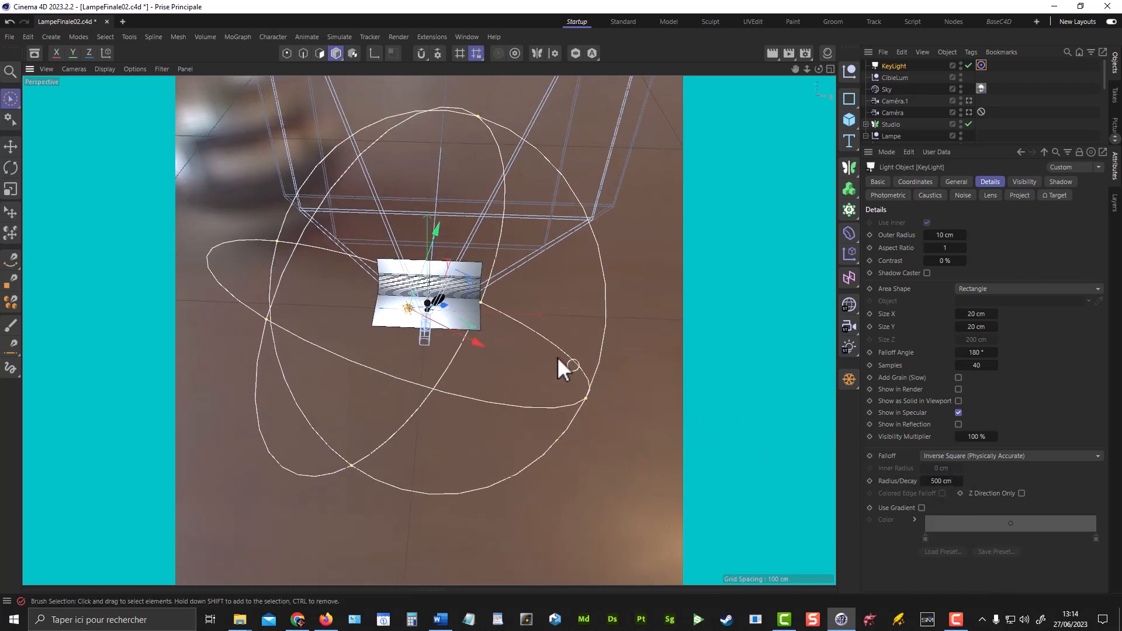
alt+right_drag(466, 300, 545, 303)
mouse_move(493, 297)
alt+mouse_down()
mouse_move(458, 279)
mouse_move(471, 304)
mouse_move(511, 300)
mouse_move(466, 297)
alt+mouse_up()
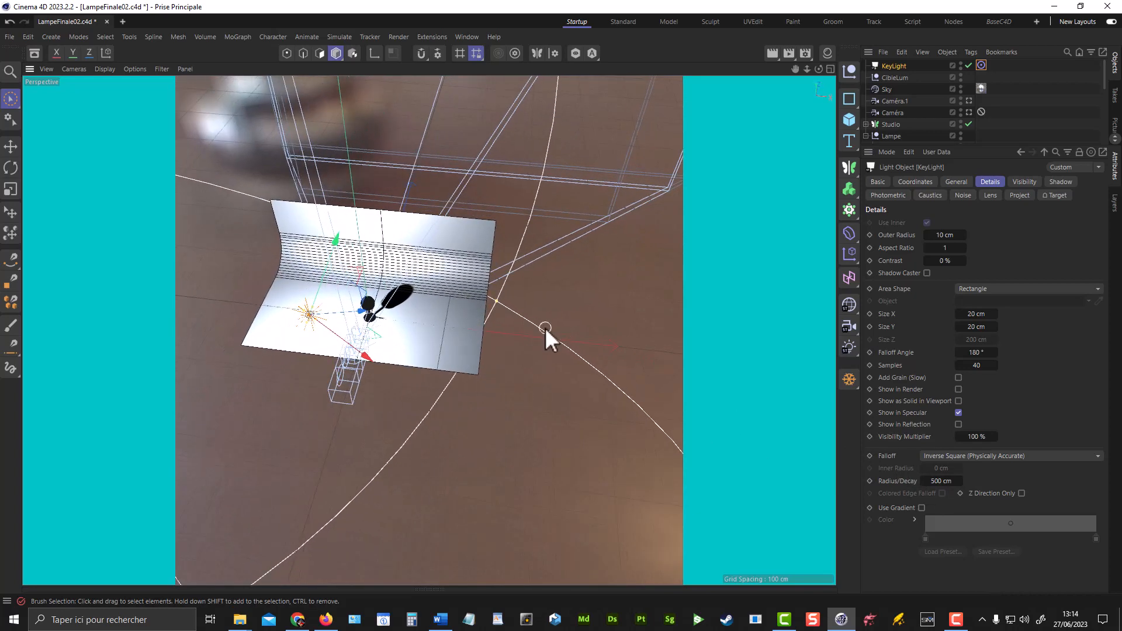
mouse_move(493, 301)
alt+right_down()
mouse_move(571, 302)
mouse_move(502, 299)
alt+right_up()
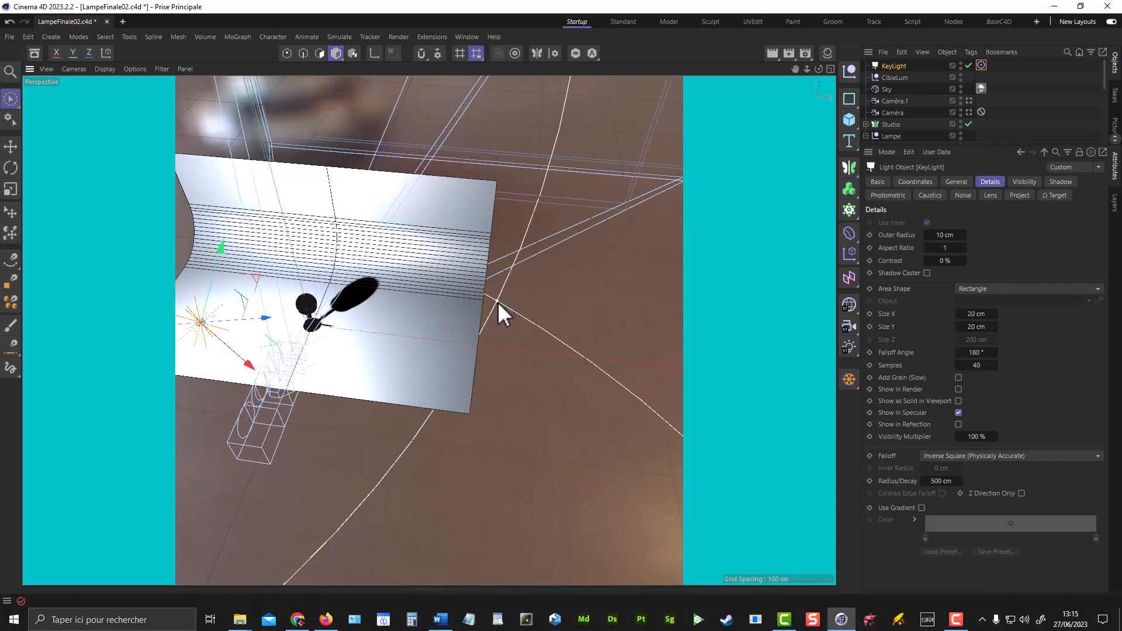
drag(497, 300, 317, 337)
Move the KeyLight about 9.5 cm along its Z axis towards the lamp and reduce its falloff radius to about 105 cm.
alt+middle_drag(272, 309, 379, 299)
alt+right_drag(332, 300, 397, 294)
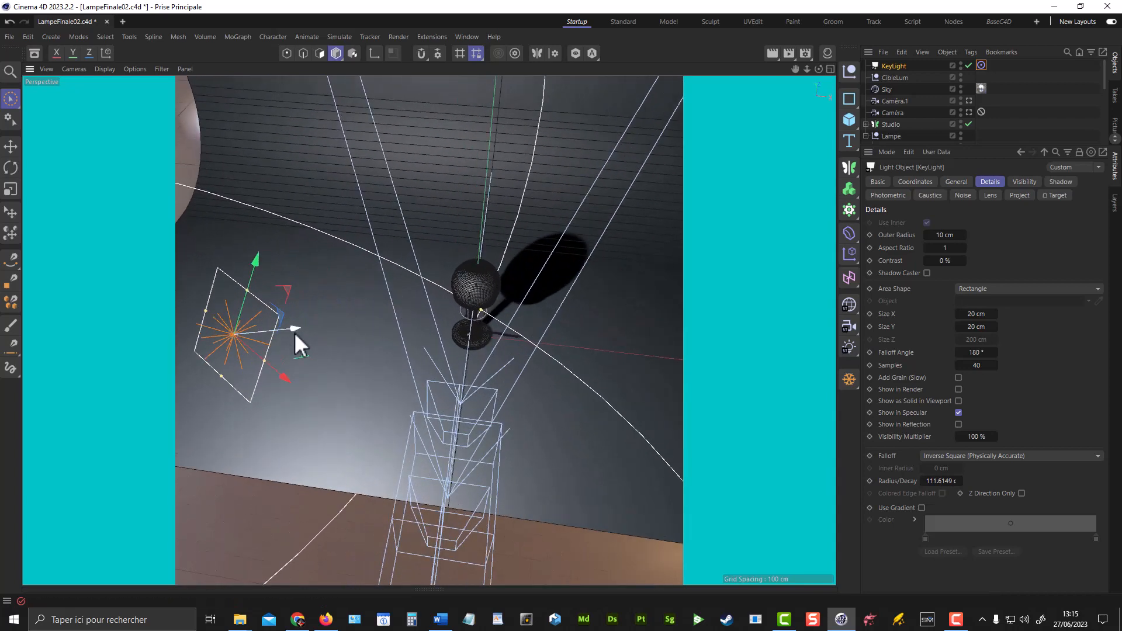
drag(293, 332, 327, 324)
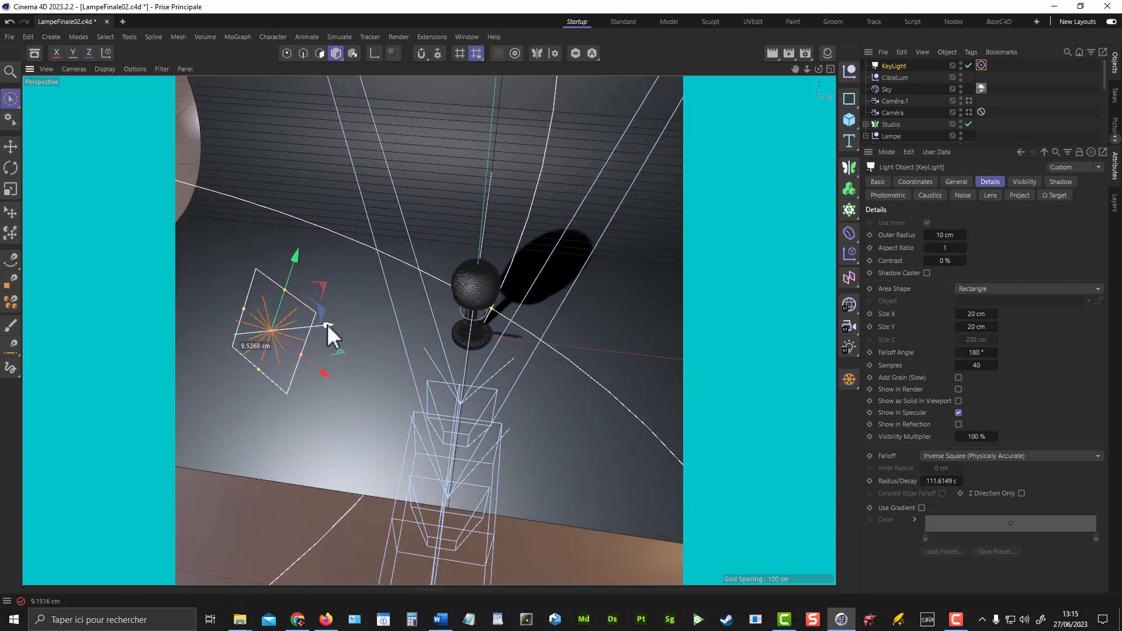
drag(492, 309, 485, 311)
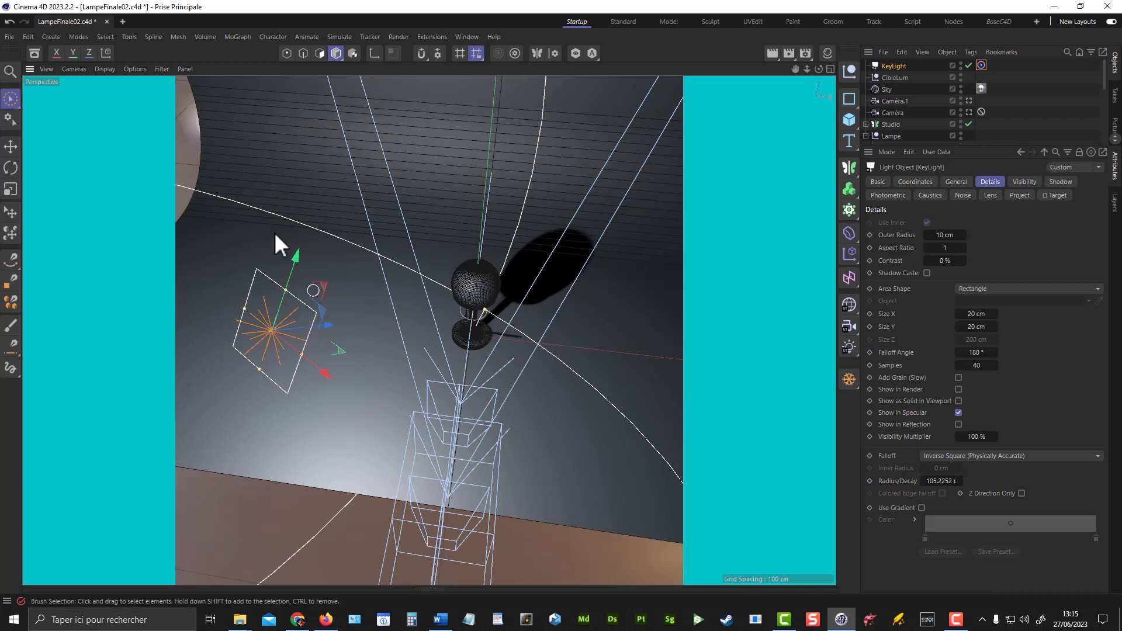
Use the selected KeyLight as the viewport camera and move it closer to the lamp.
click(75, 71)
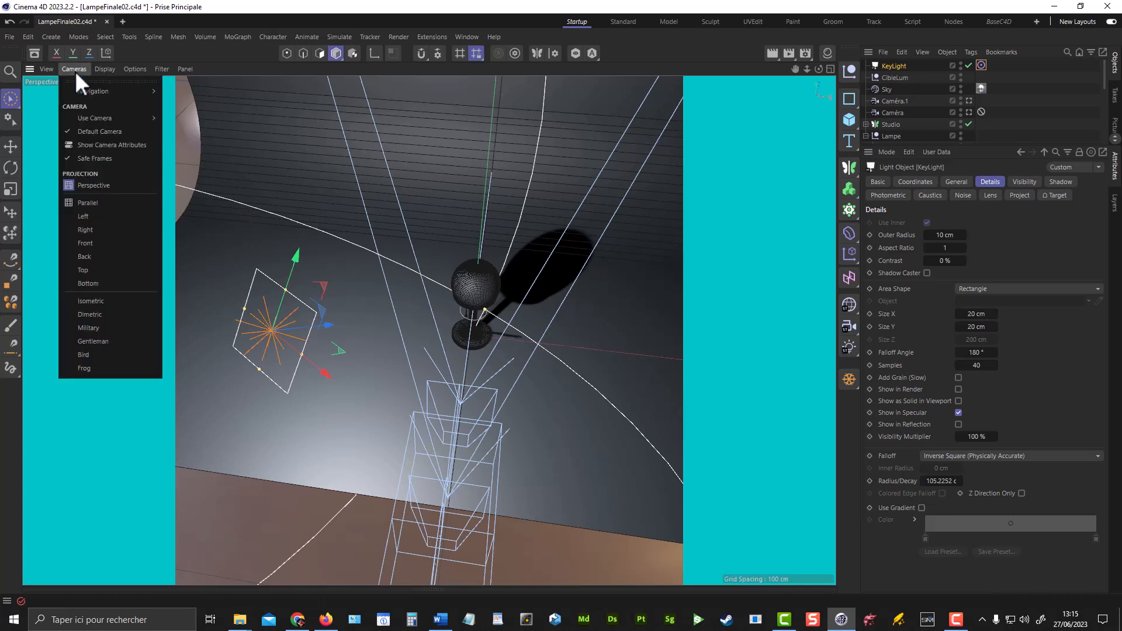
mouse_move(81, 91)
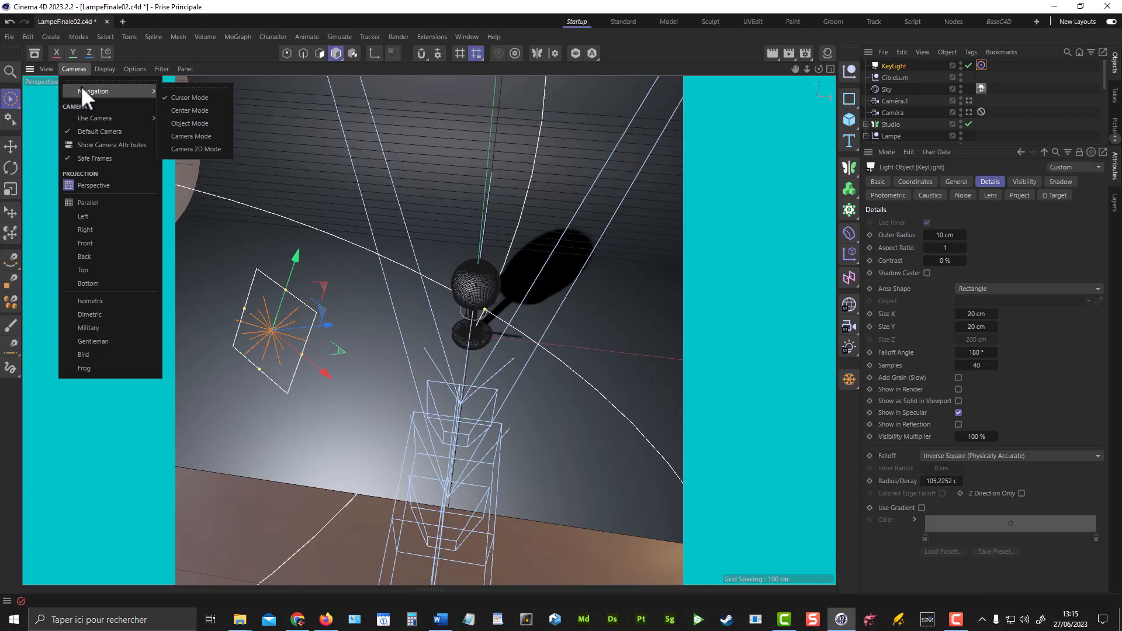
mouse_move(92, 118)
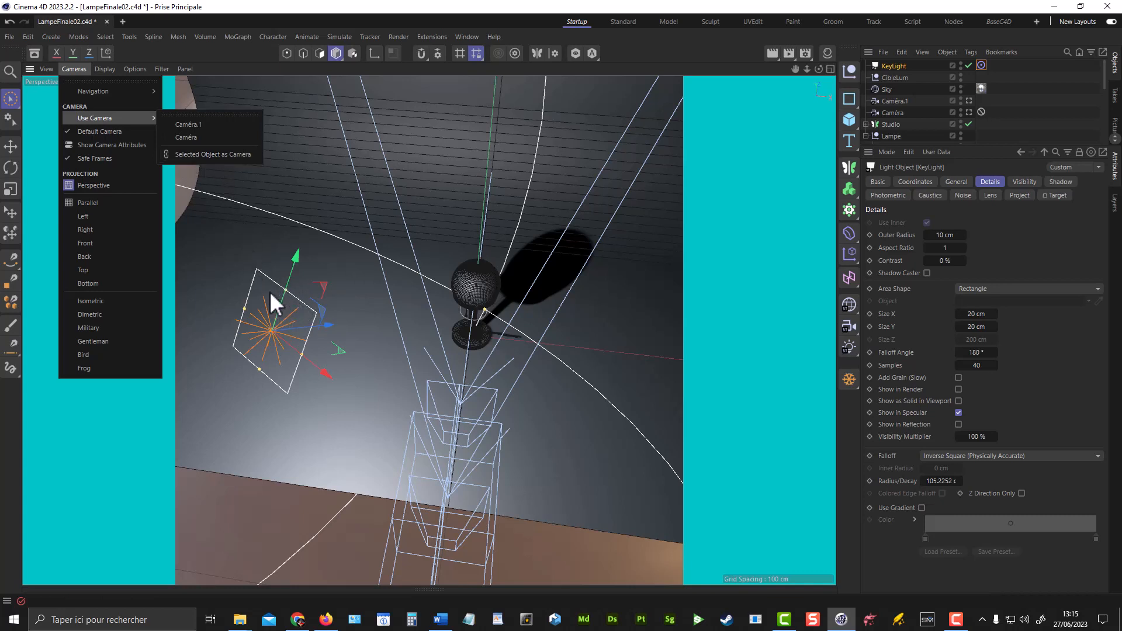
click(208, 155)
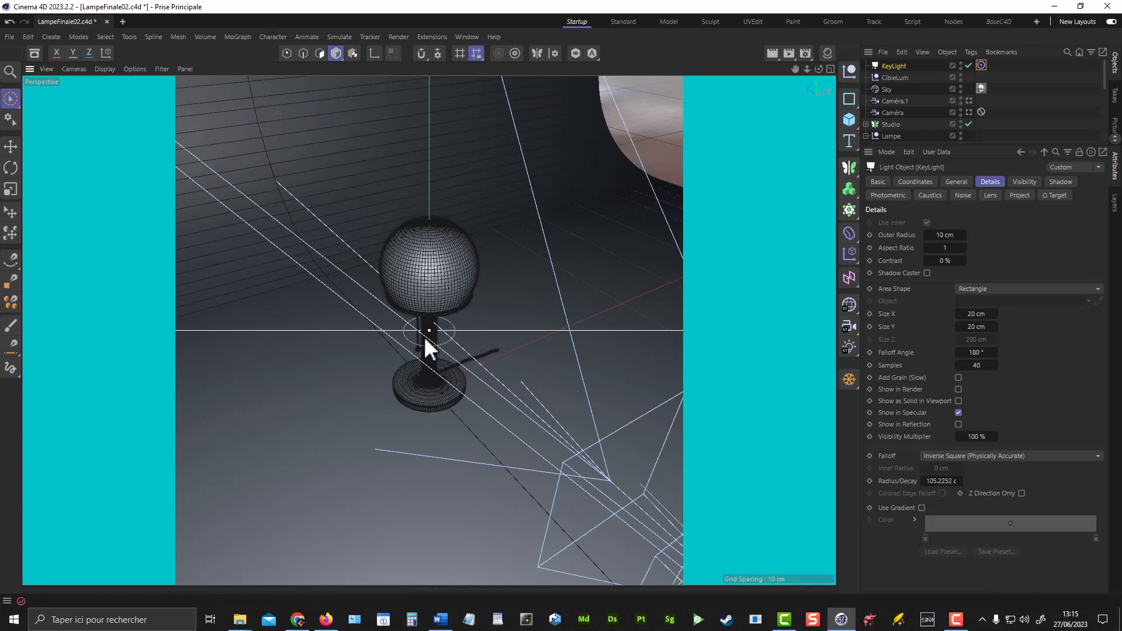
scroll(425, 339, up, 5)
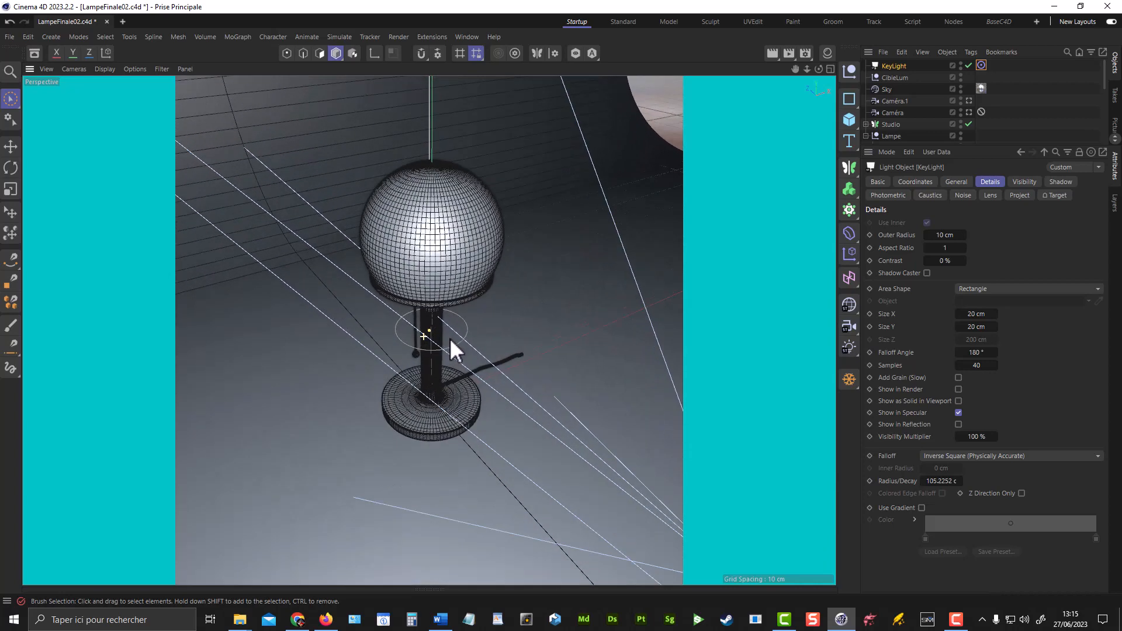
Move the KeyLight closer to the lamp through its own view and switch the viewport to Caméra.
scroll(450, 338, up, 1)
scroll(461, 338, up, 3)
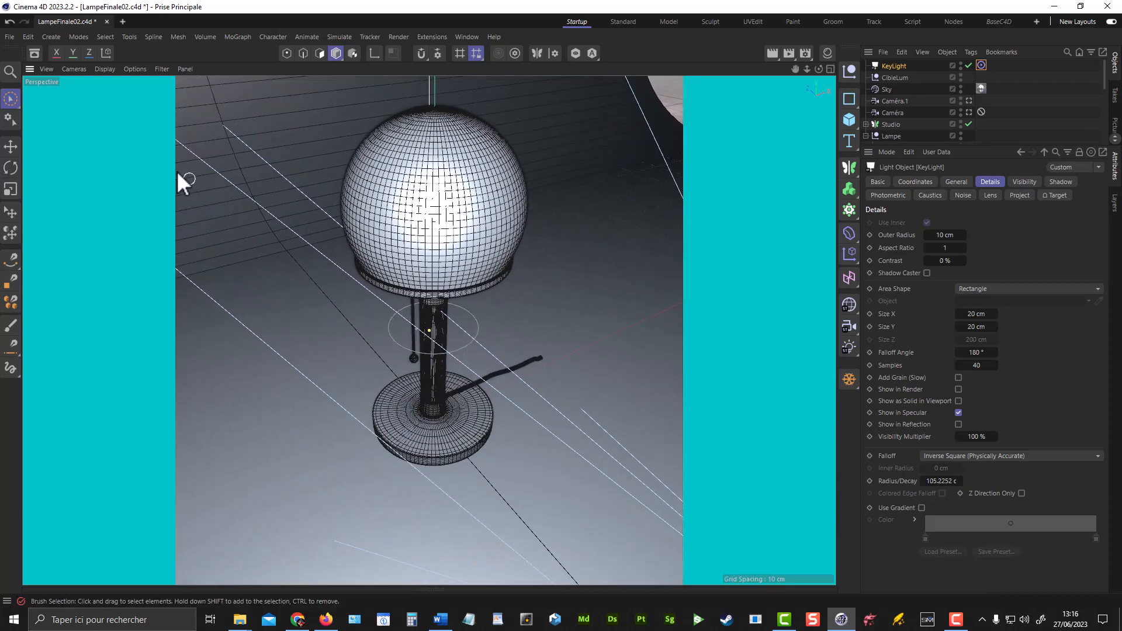
click(81, 69)
mouse_move(85, 91)
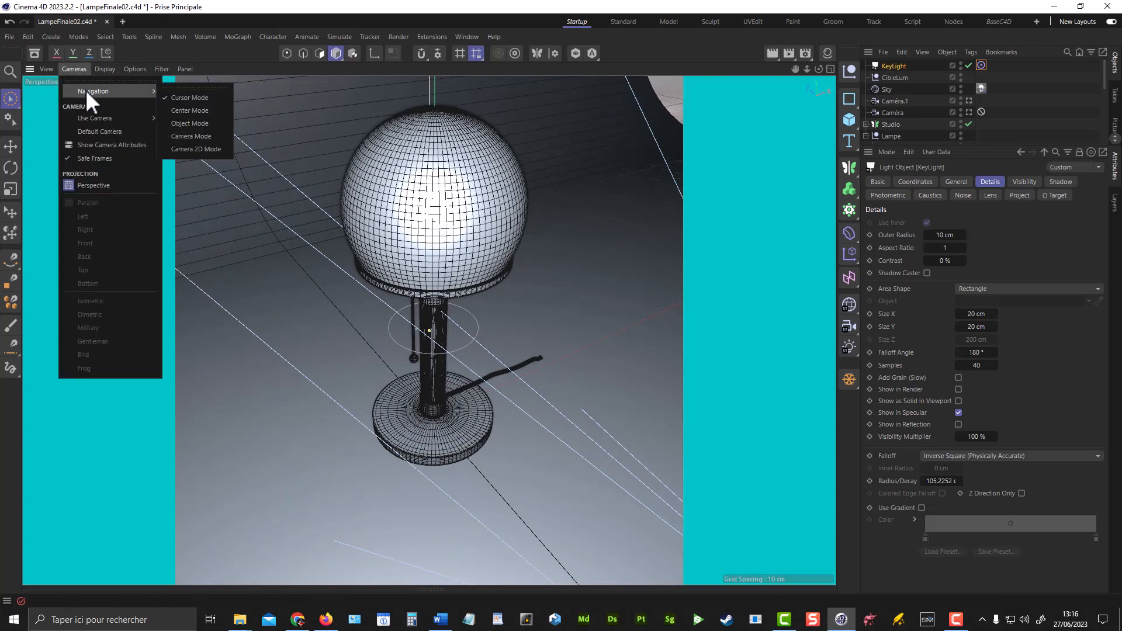
click(105, 67)
click(80, 68)
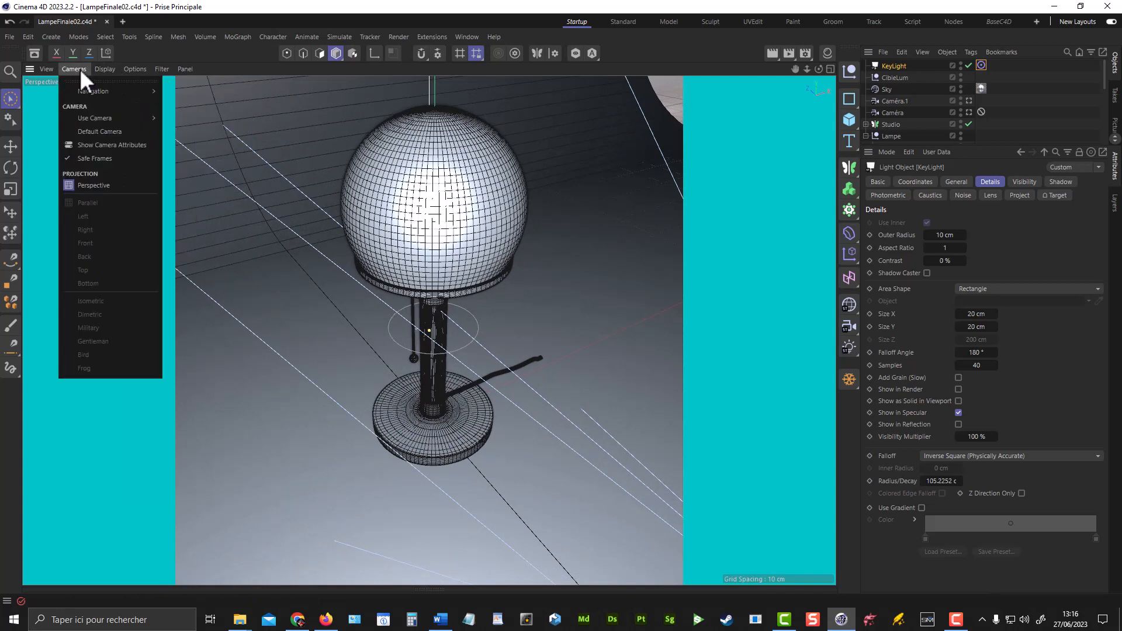
mouse_move(92, 118)
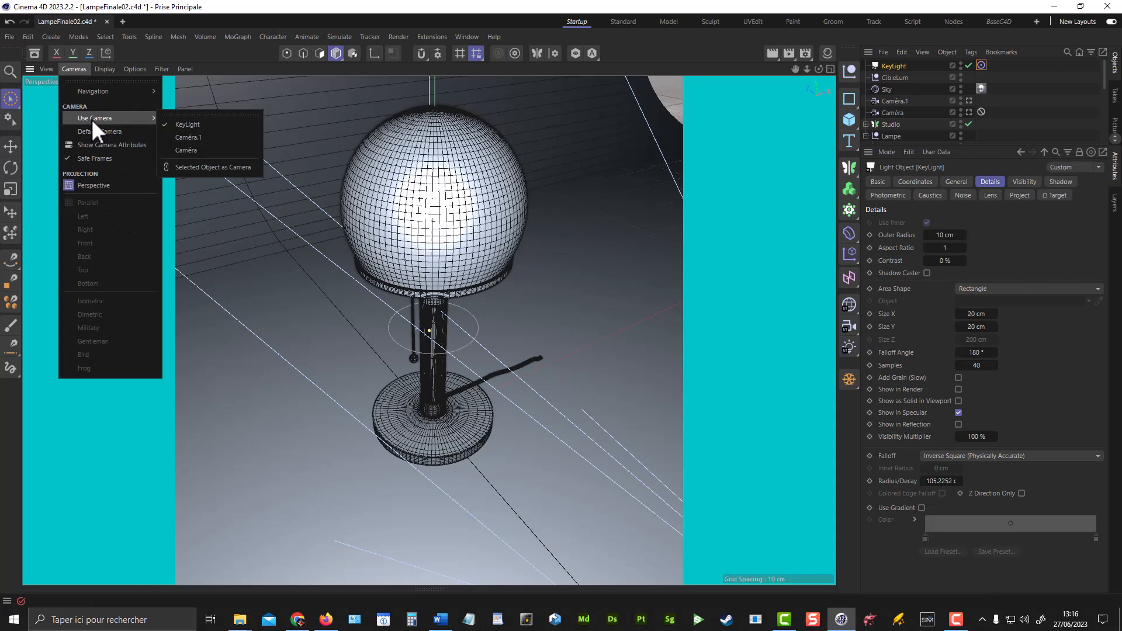
click(194, 145)
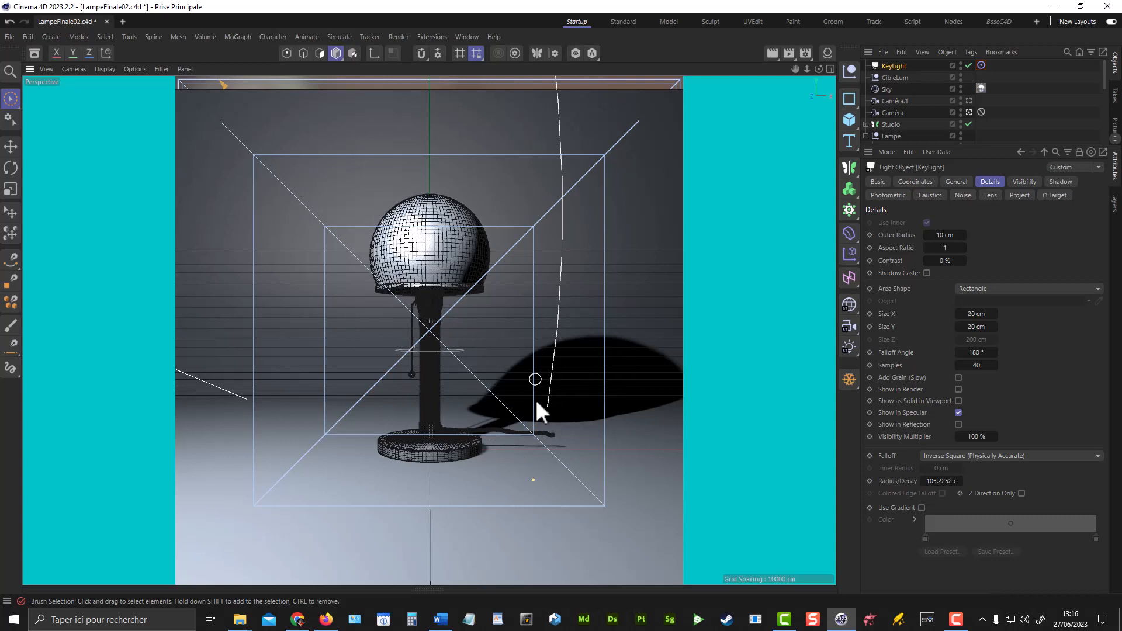
Check the render output settings, start a render of the Caméra view in the Picture Viewer and undock the viewer.
click(804, 54)
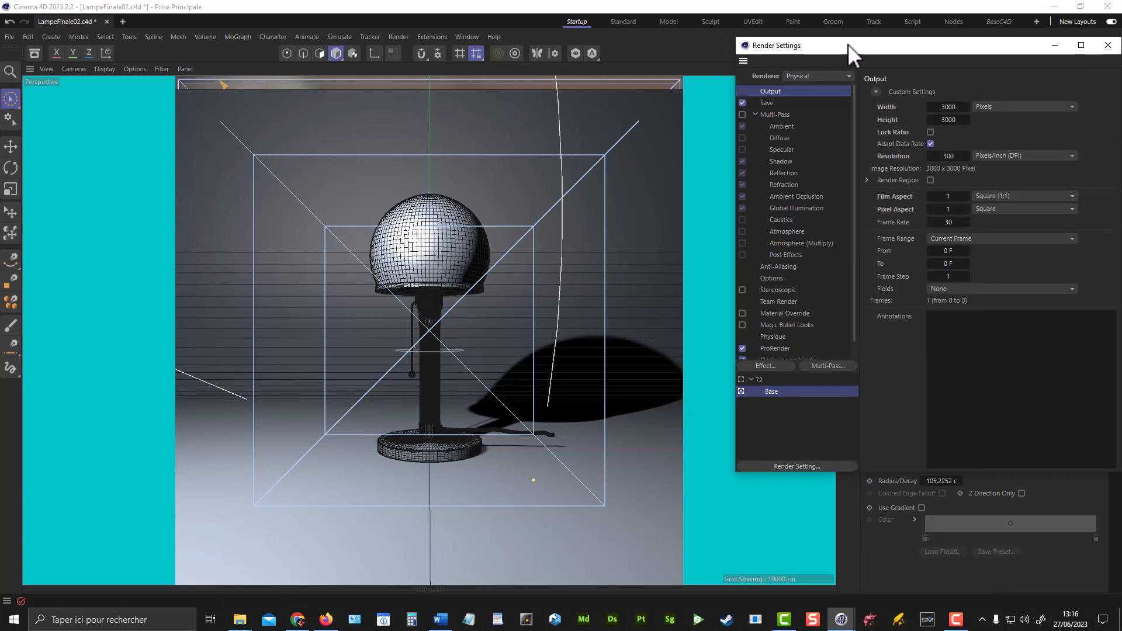
drag(847, 44, 638, 38)
click(899, 40)
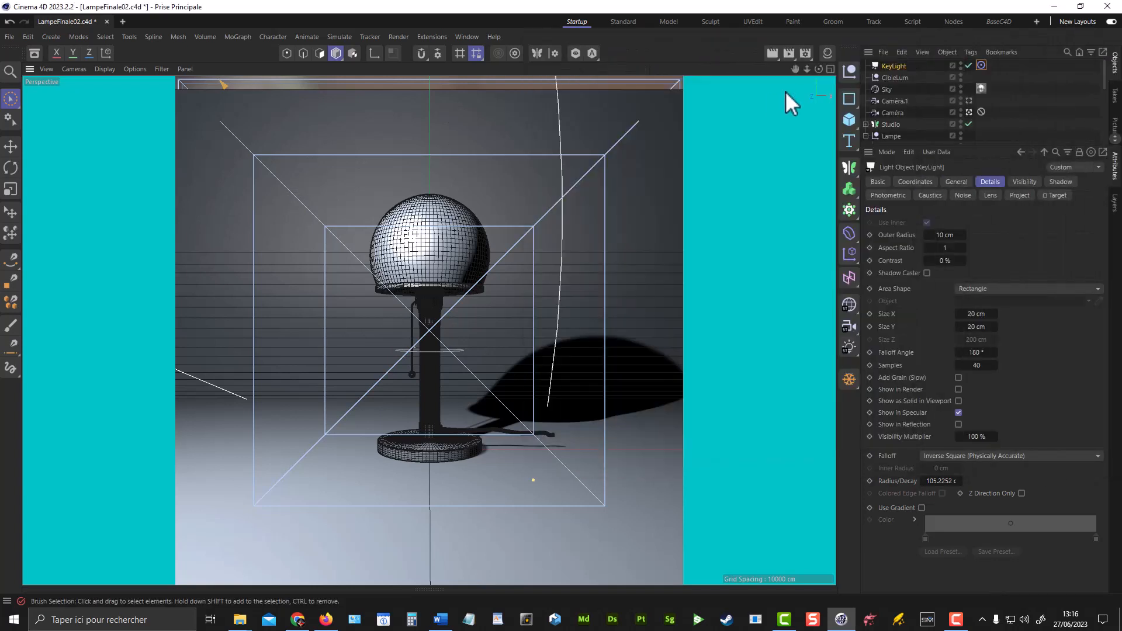
click(789, 54)
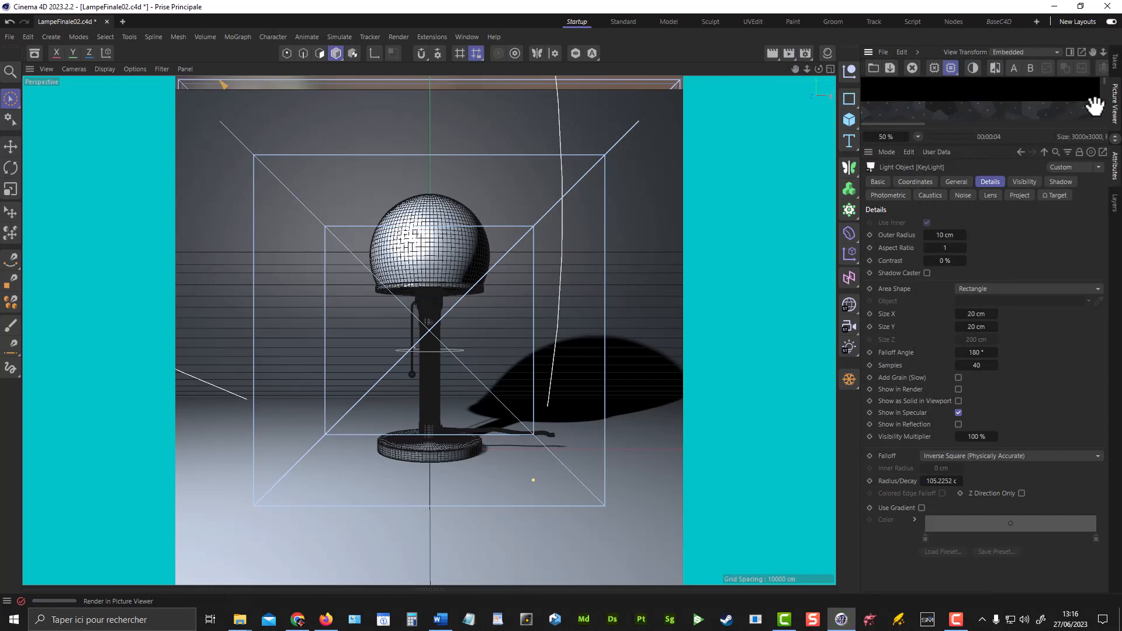
click(869, 52)
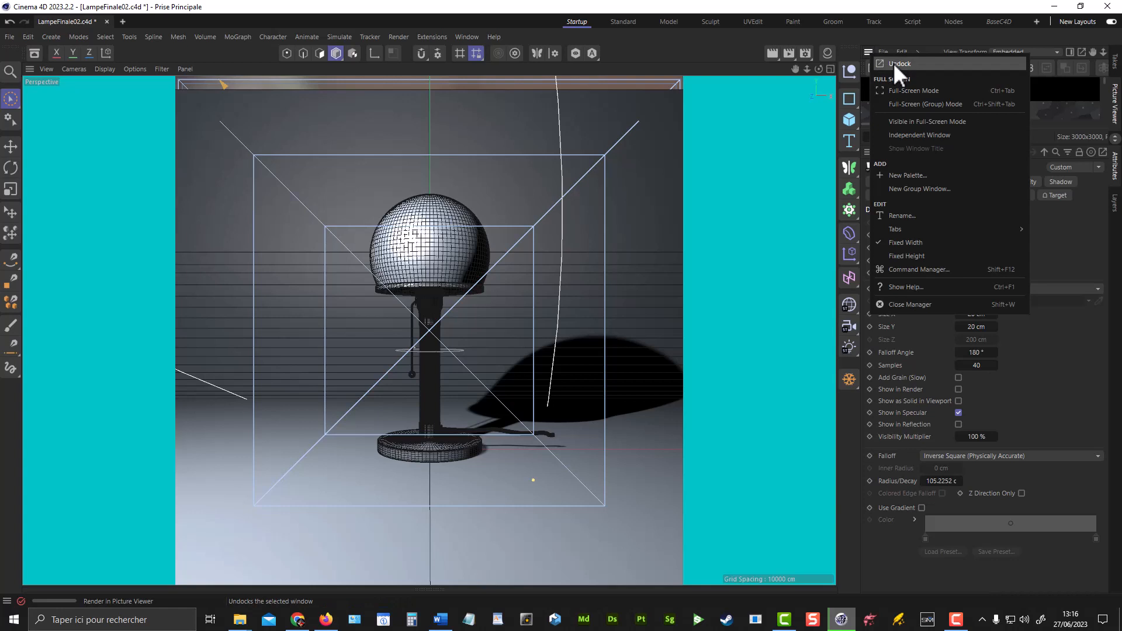
click(893, 62)
Enlarge the Picture Viewer window, inspect the lamp in the render, and close the viewer while stopping the render.
drag(952, 34, 514, 61)
drag(675, 175, 1093, 591)
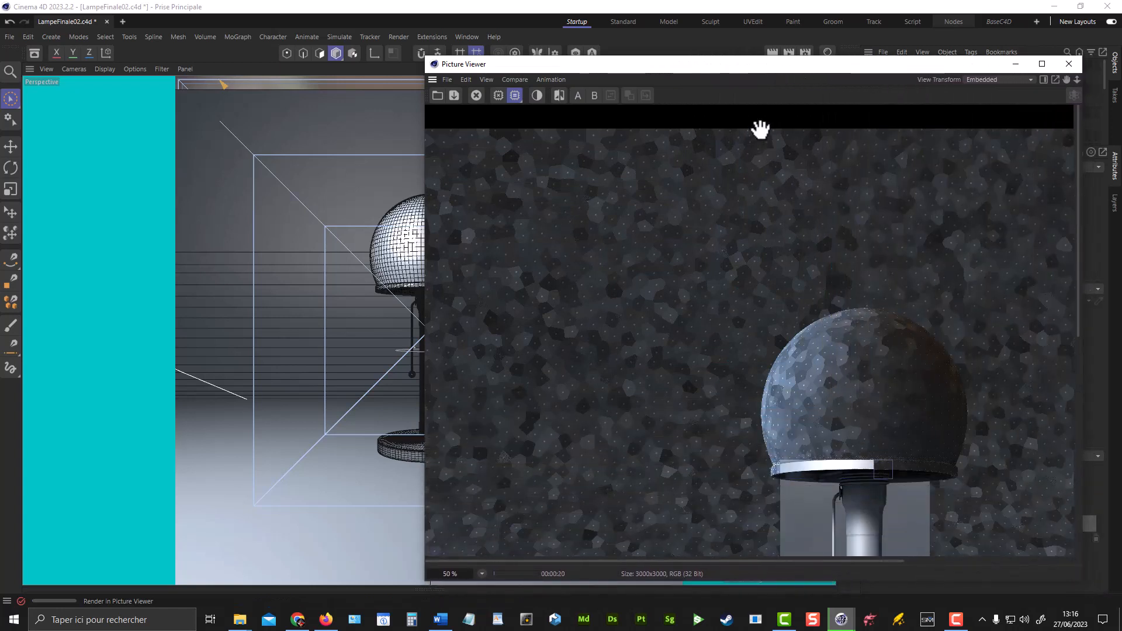
drag(754, 68, 653, 34)
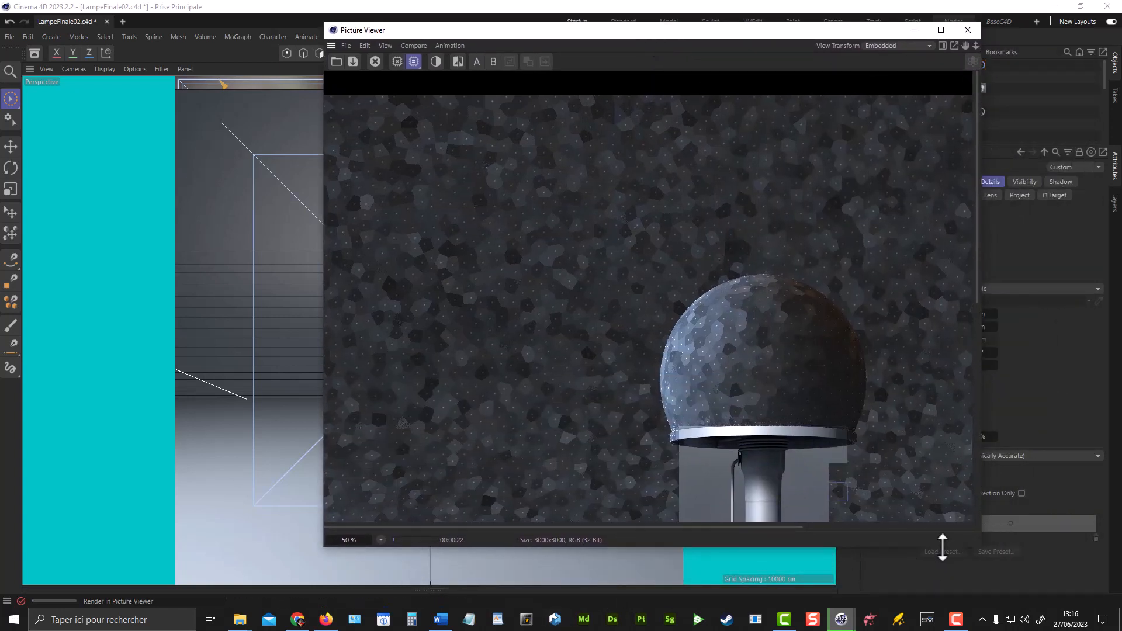
drag(977, 549, 1024, 571)
drag(831, 408, 764, 205)
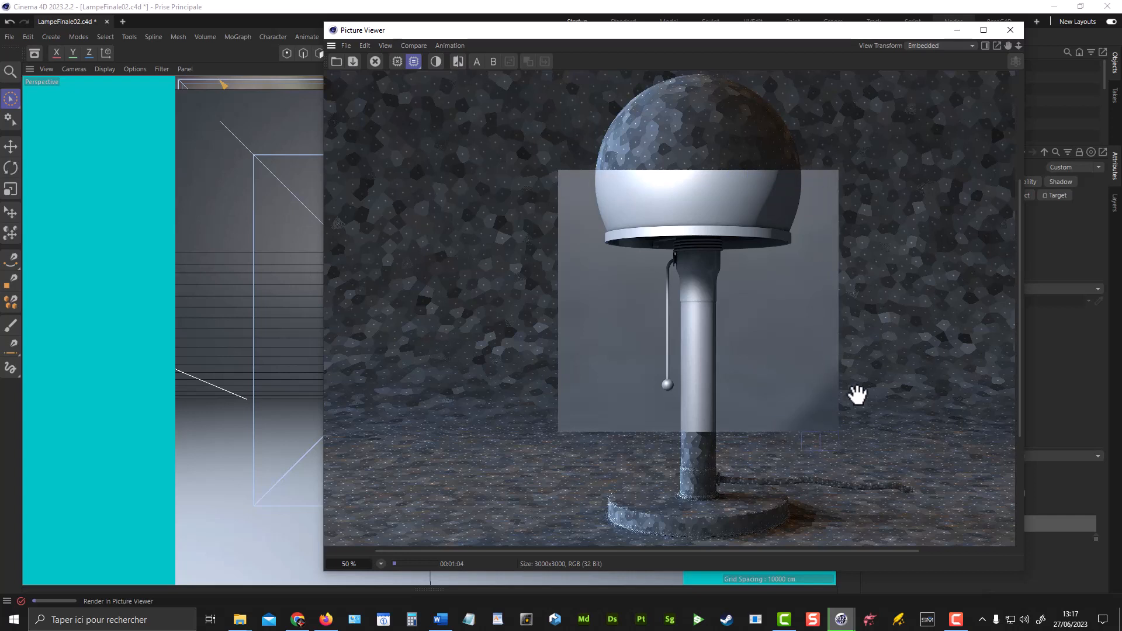
click(1010, 30)
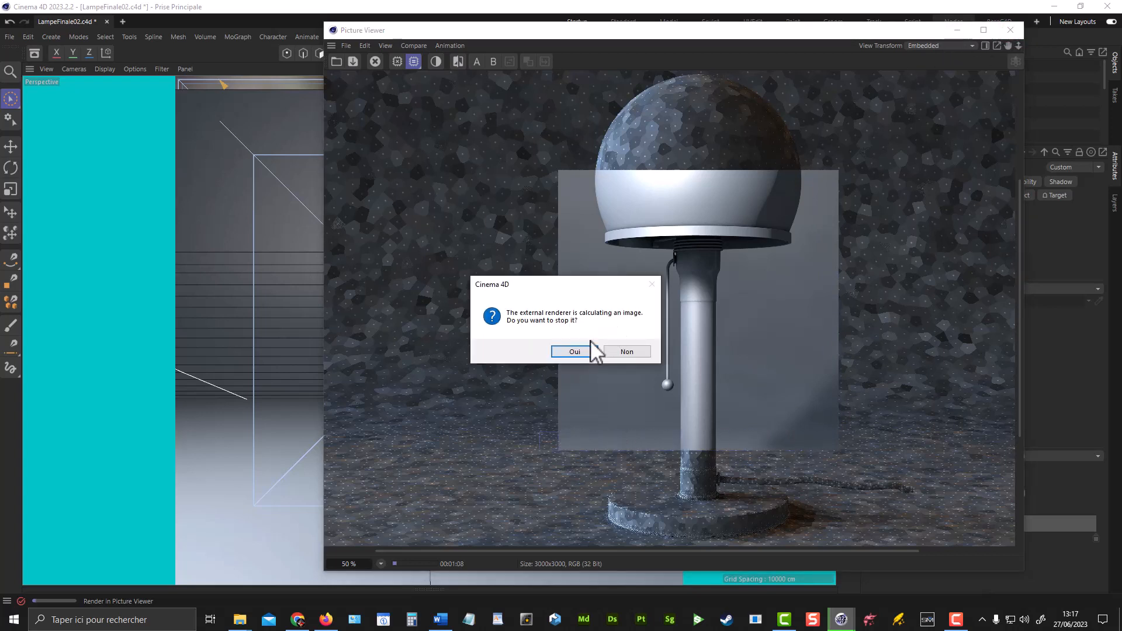
click(575, 352)
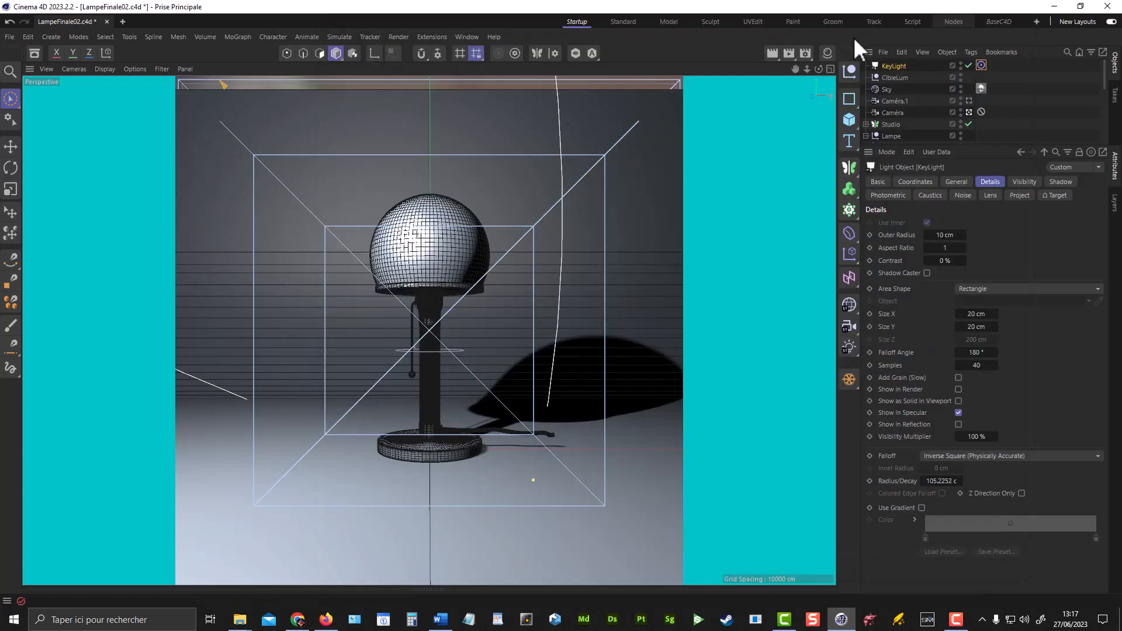
Set the render output size to 1000 x 1000 pixels in the render settings.
click(807, 54)
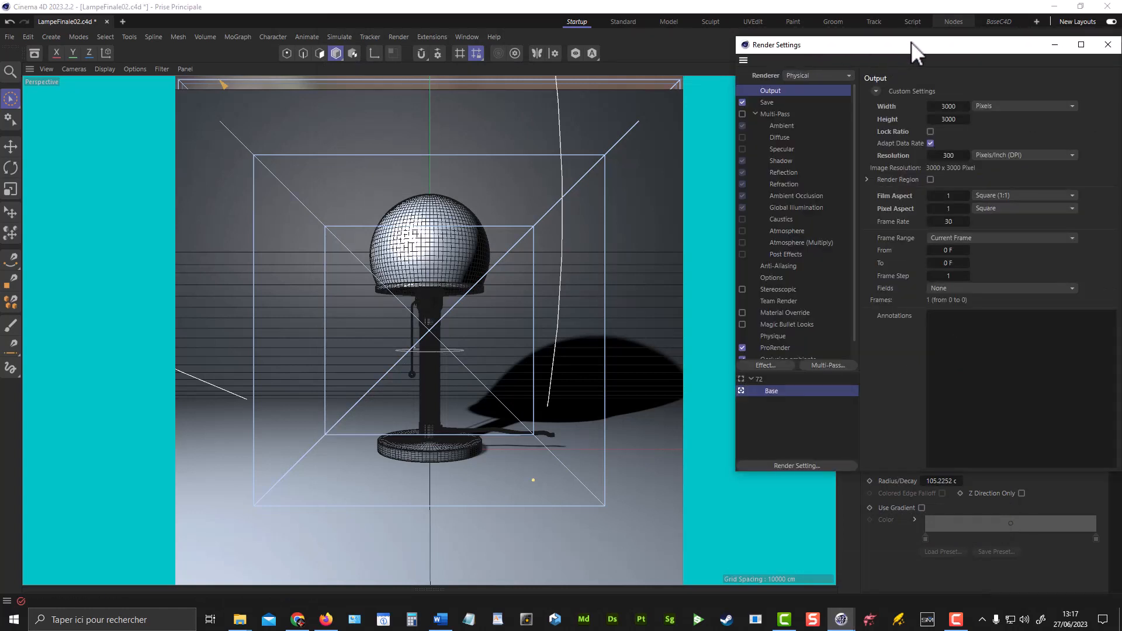
drag(911, 41, 640, 79)
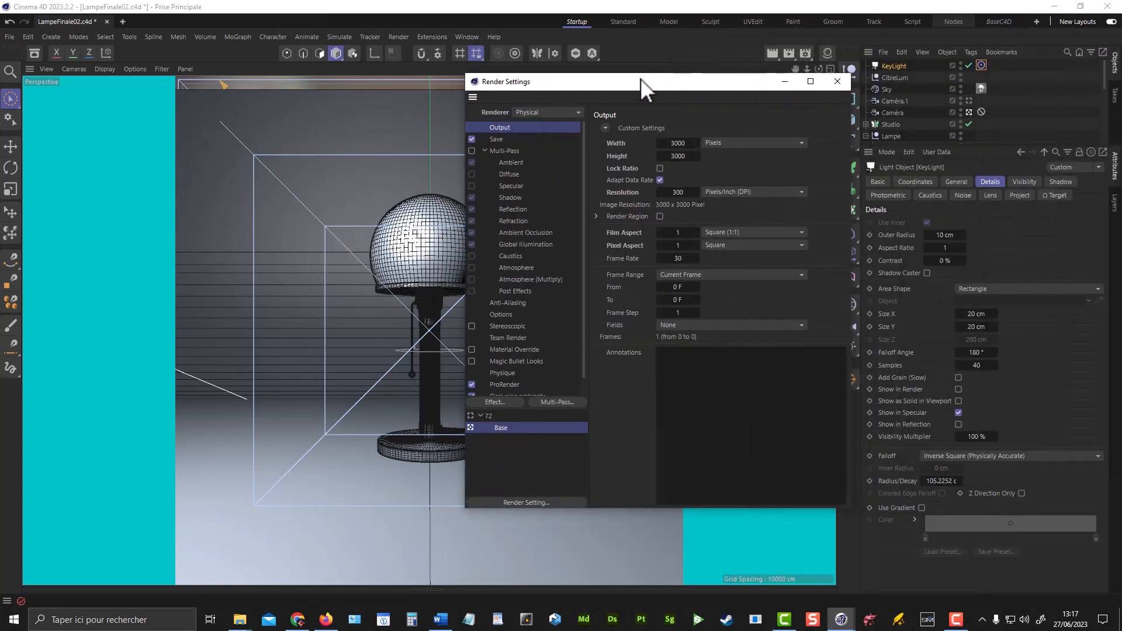
click(676, 147)
key(Return)
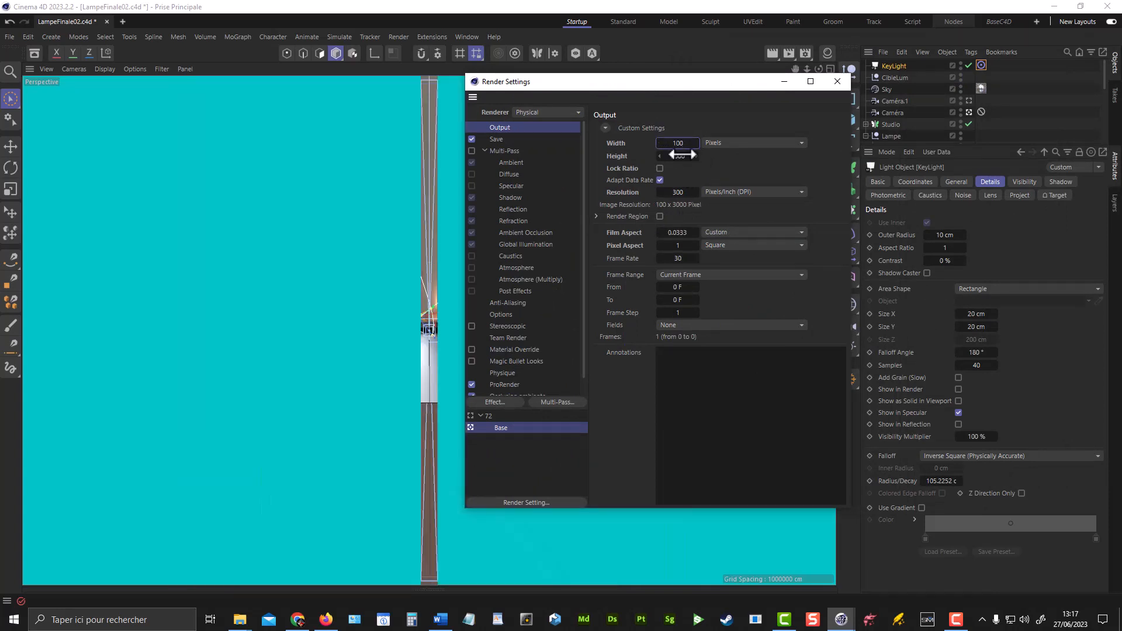
click(691, 146)
text(0)
drag(686, 146, 645, 146)
text(1000)
key(Return)
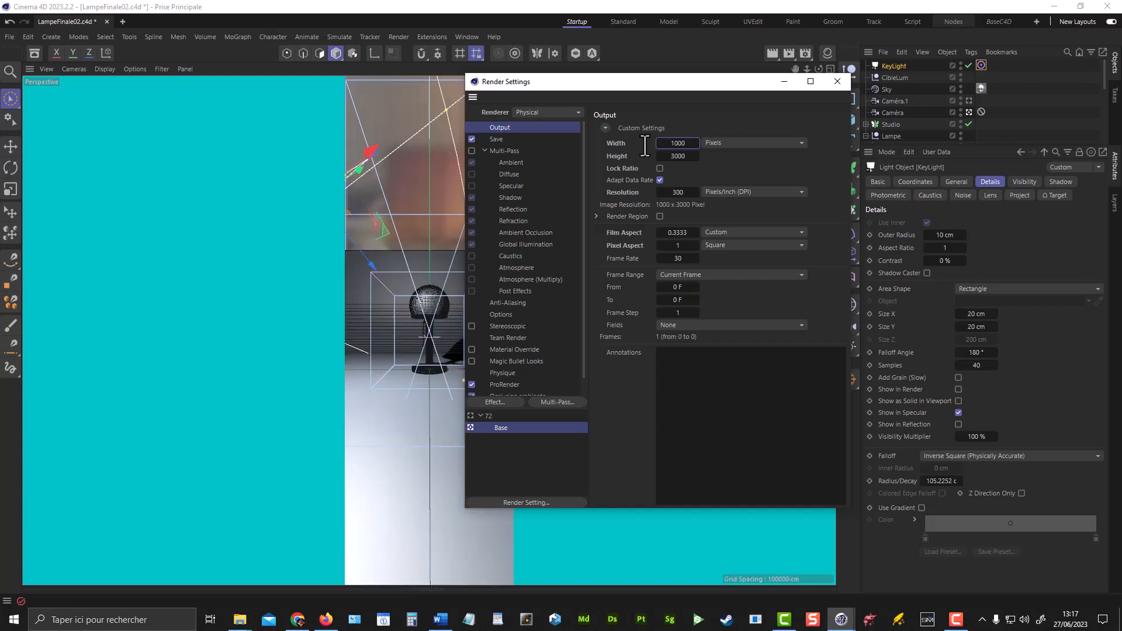
click(675, 156)
text(1000)
key(Return)
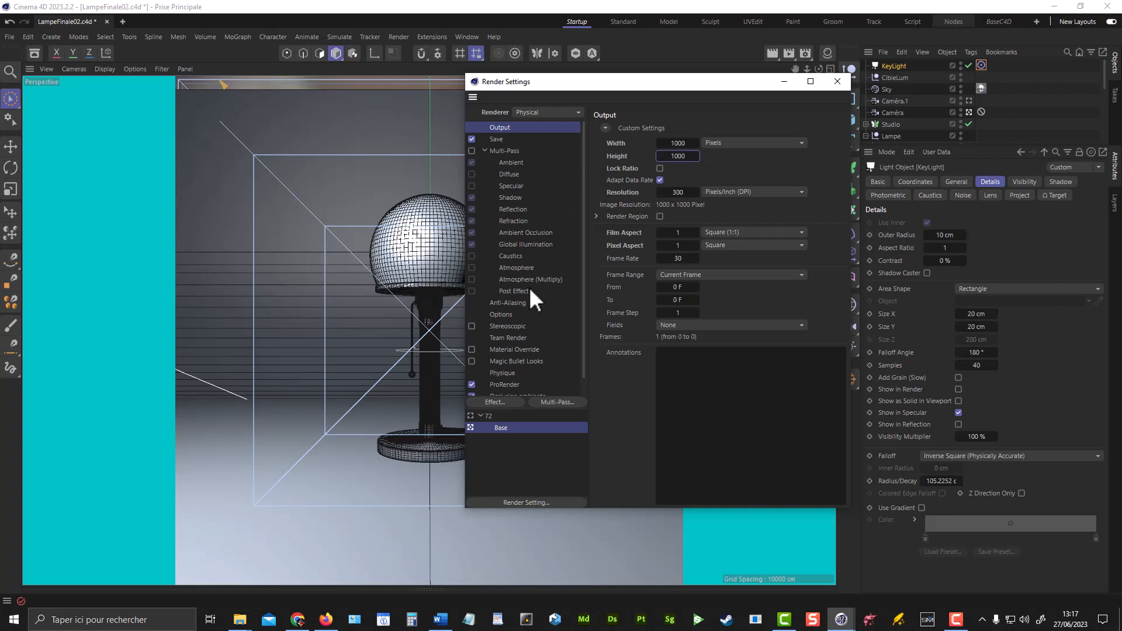
Turn off ProRender, Occlusion ambiante and Illumination Globale in the render settings and run a short test render.
scroll(585, 183, down, 1)
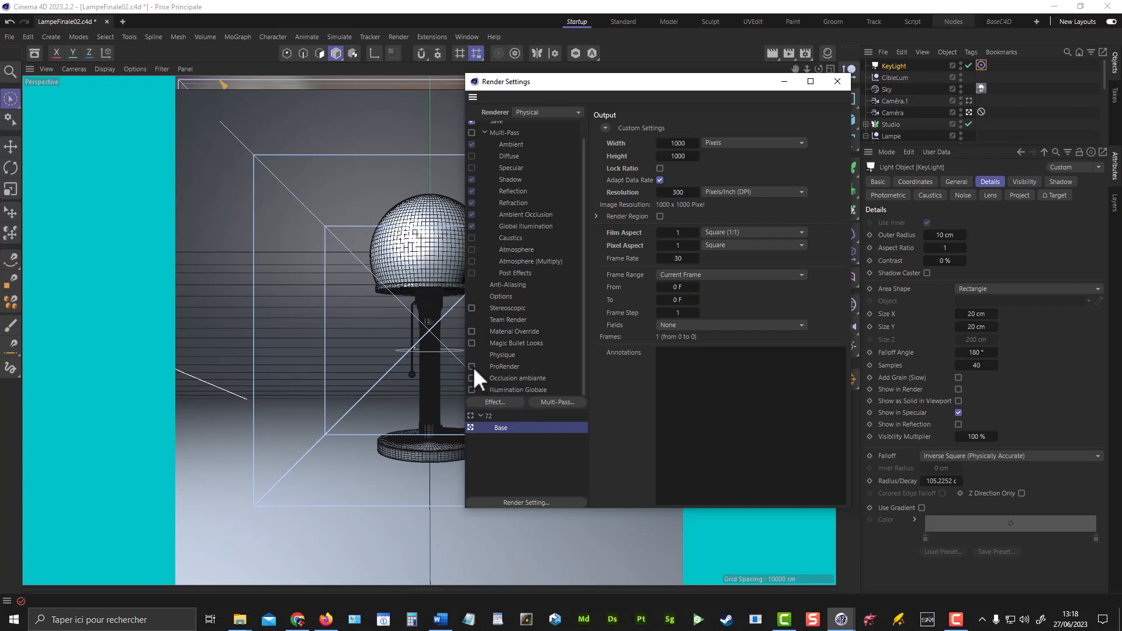
click(838, 81)
click(789, 52)
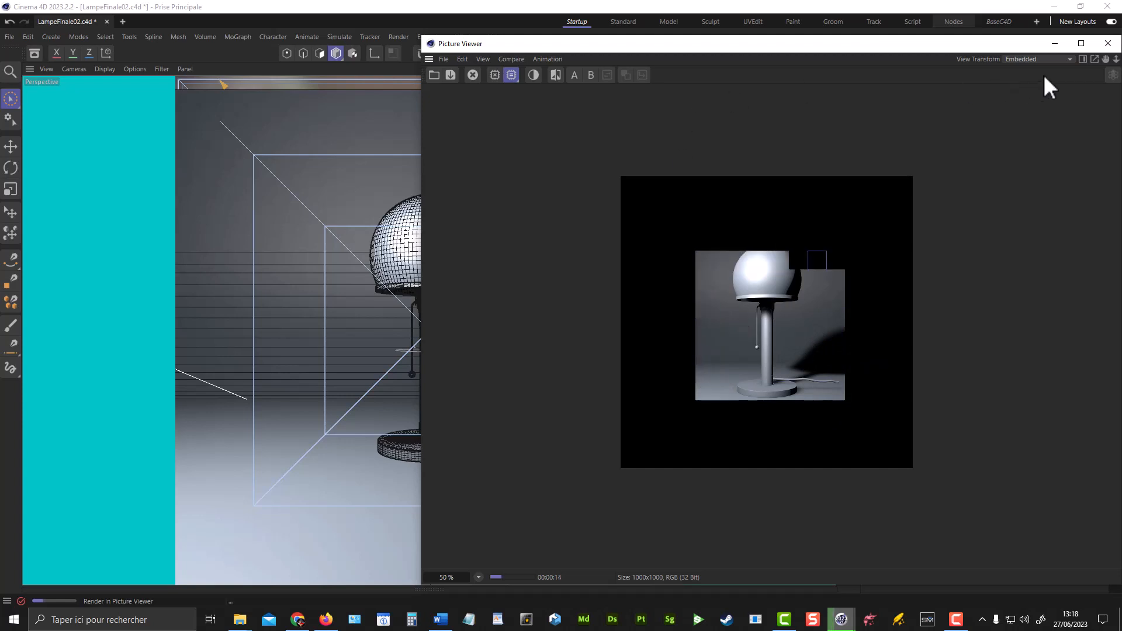
click(1108, 43)
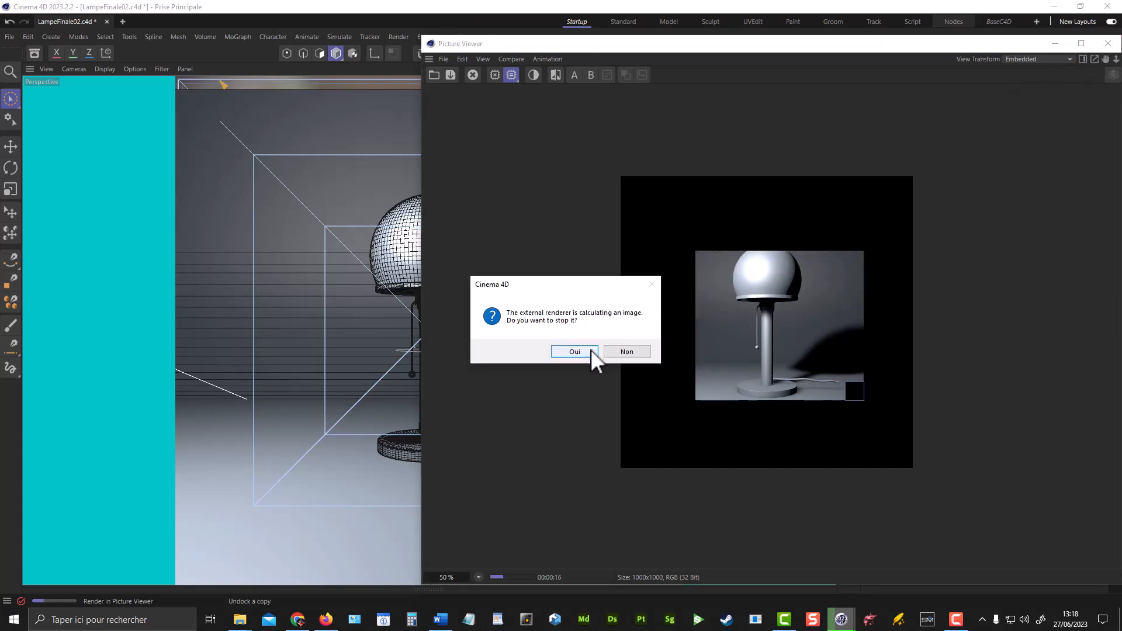
click(591, 349)
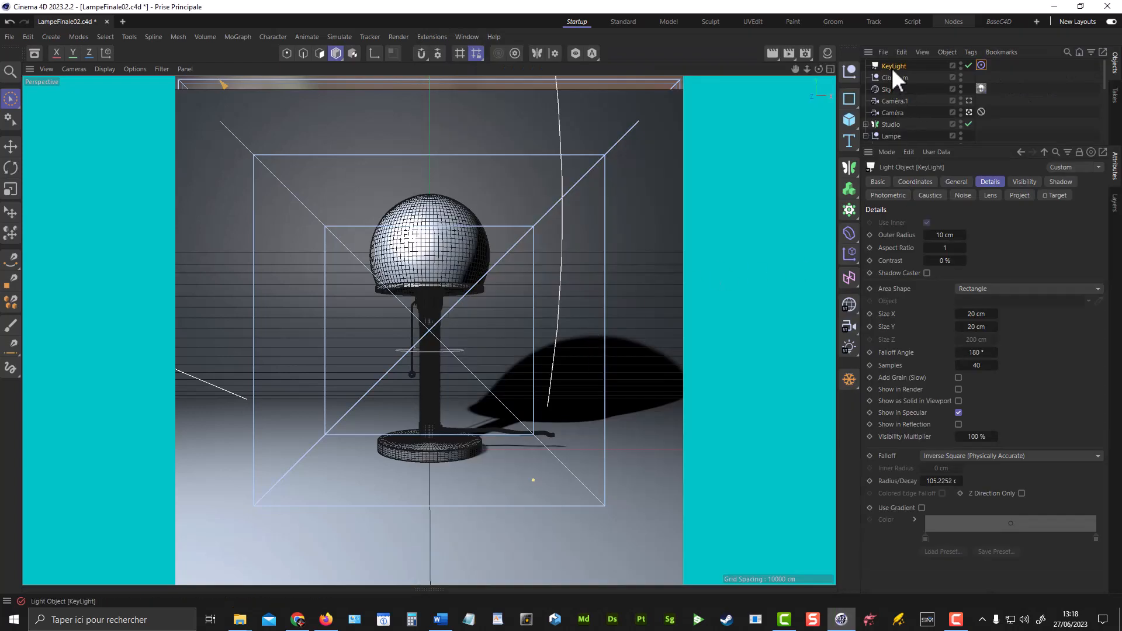
Switch the KeyLight's colour controls to Kelvin temperature mode and set the temperature to 4500 K.
click(958, 182)
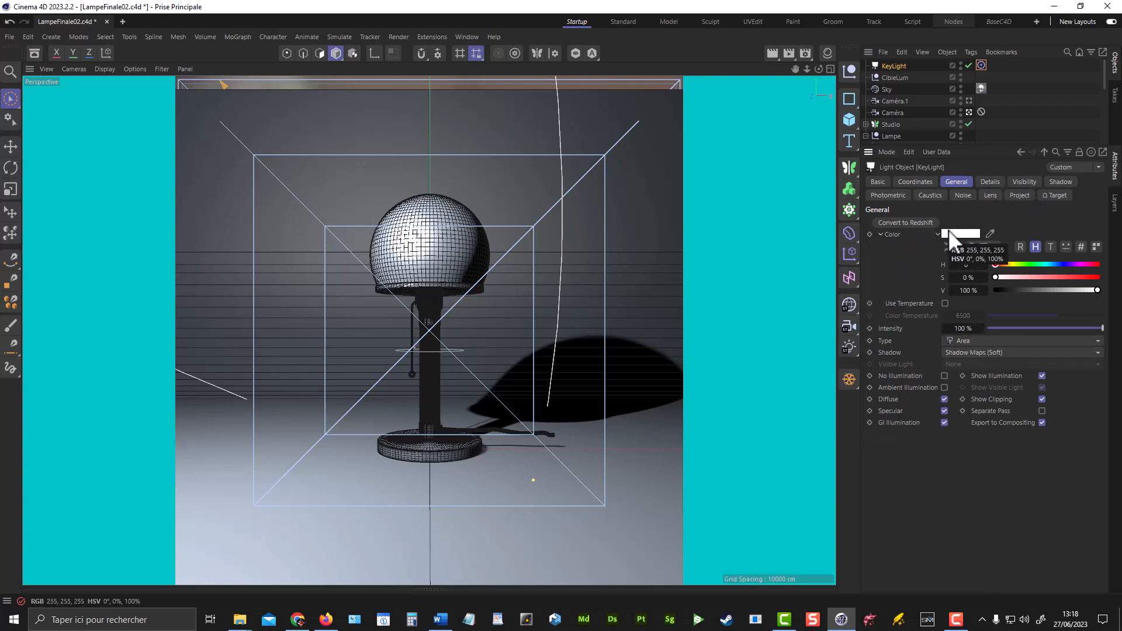
click(1051, 248)
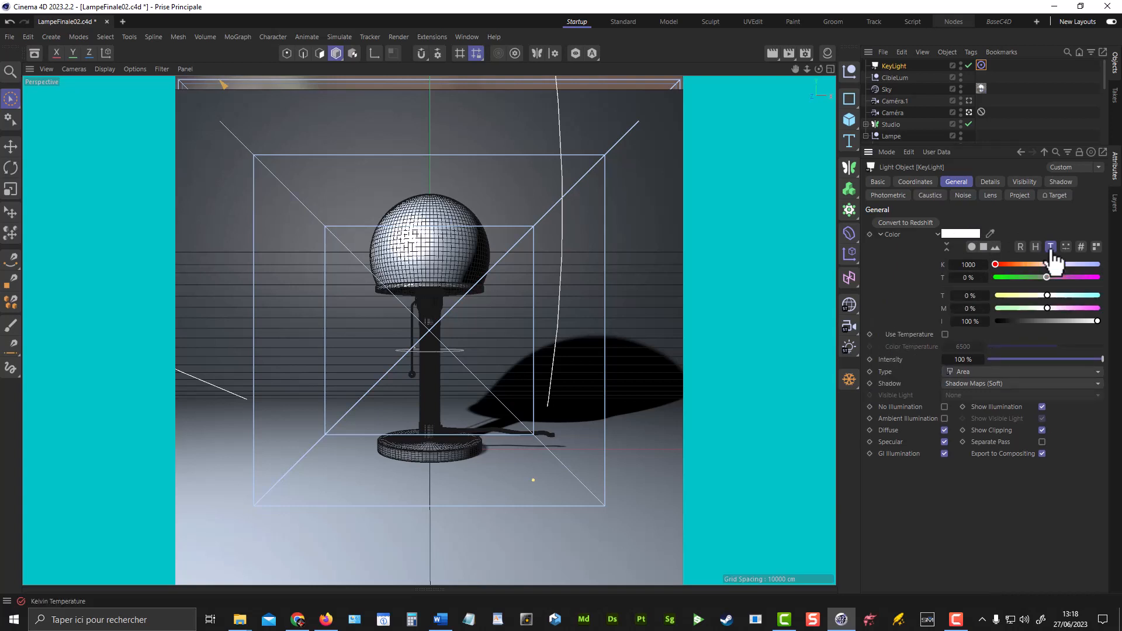
double_click(970, 265)
text(65)
key(Return)
drag(965, 265, 965, 264)
Run and stop a brief test render, and shift the KeyLight's colour to a warmer 4000 K.
click(790, 52)
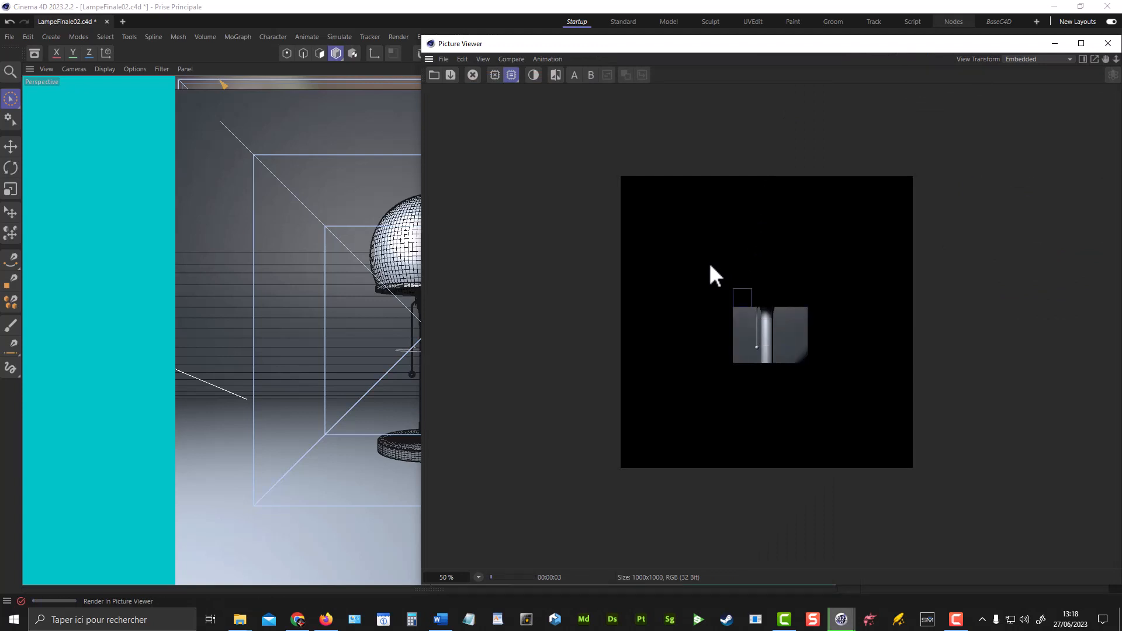
click(1107, 44)
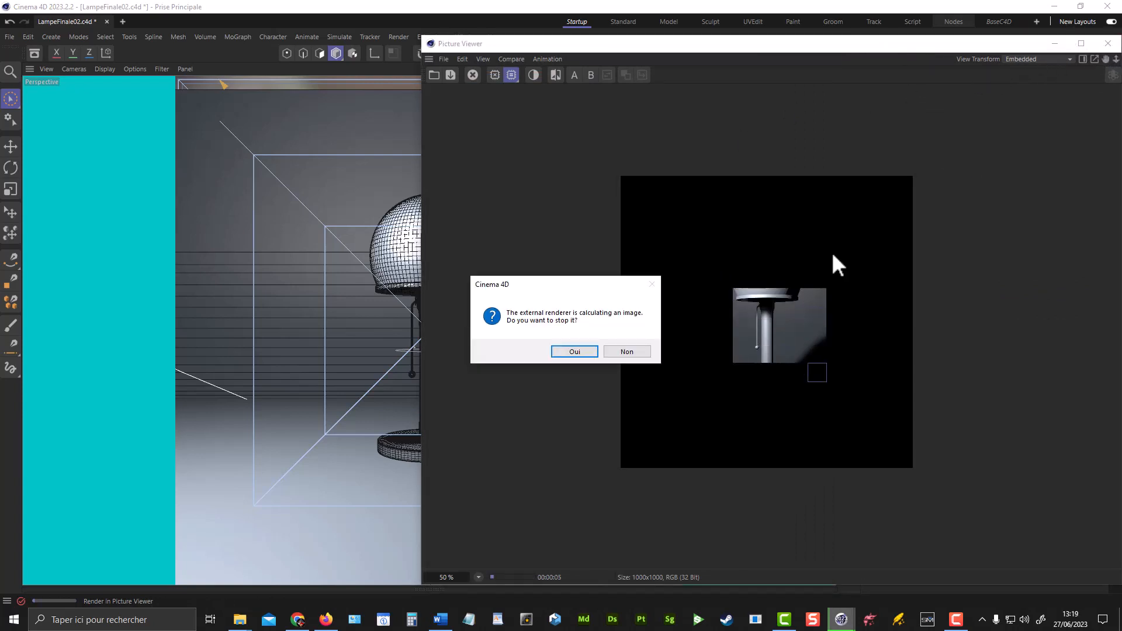
click(595, 351)
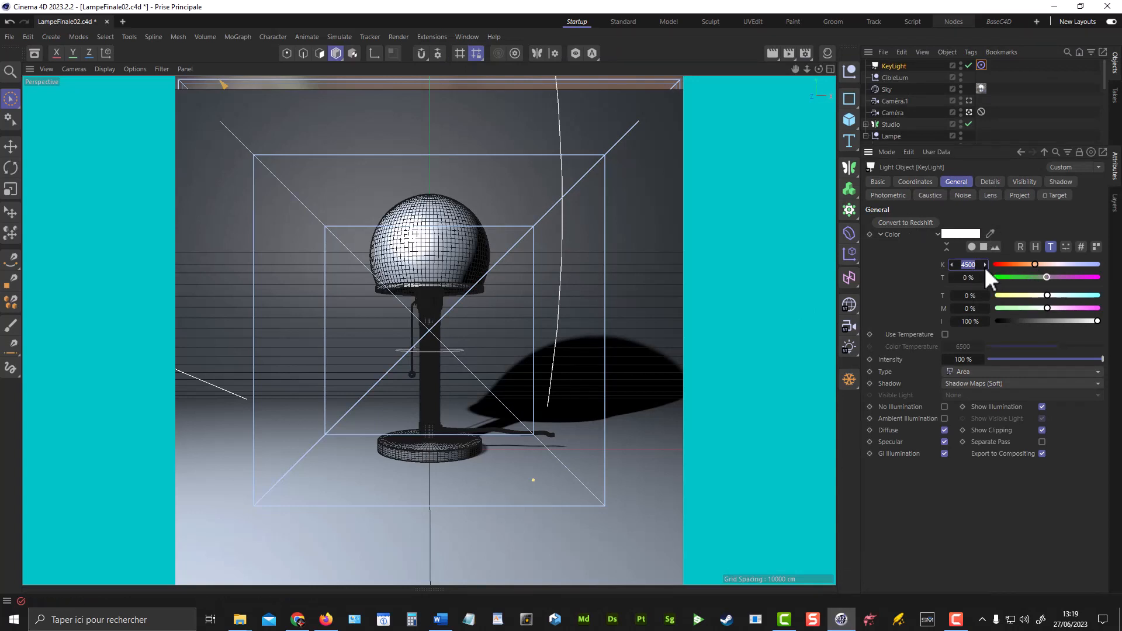
click(1033, 264)
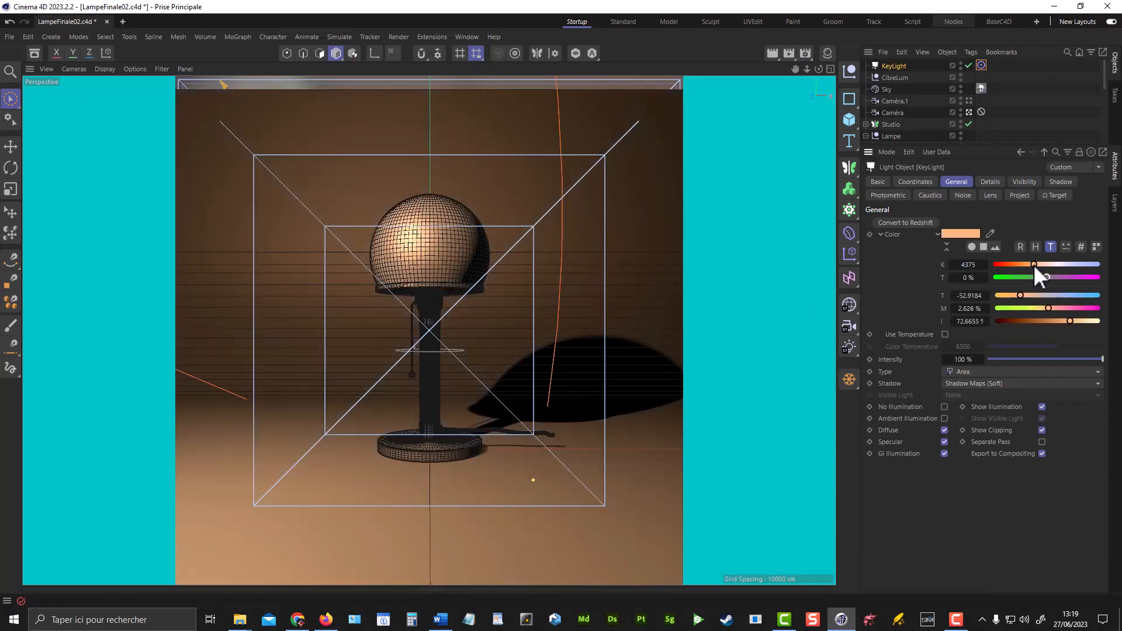
drag(1032, 265, 1030, 264)
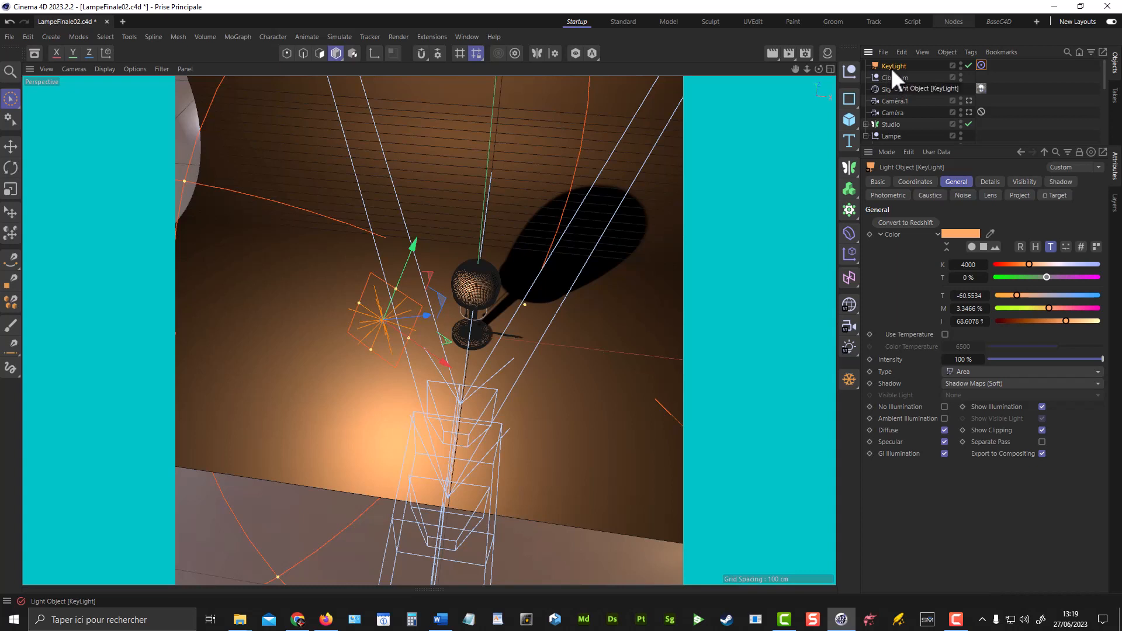
Duplicate the KeyLight and rename the copy as FillLight.
drag(892, 71, 889, 58)
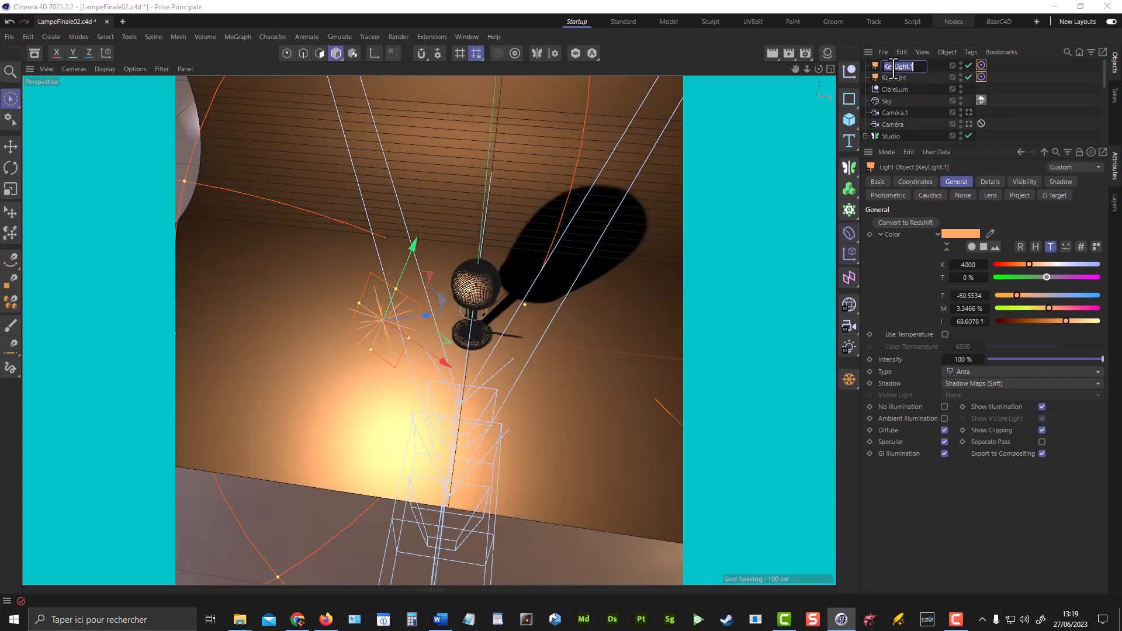
double_click(895, 66)
text(FillLight)
key(Return)
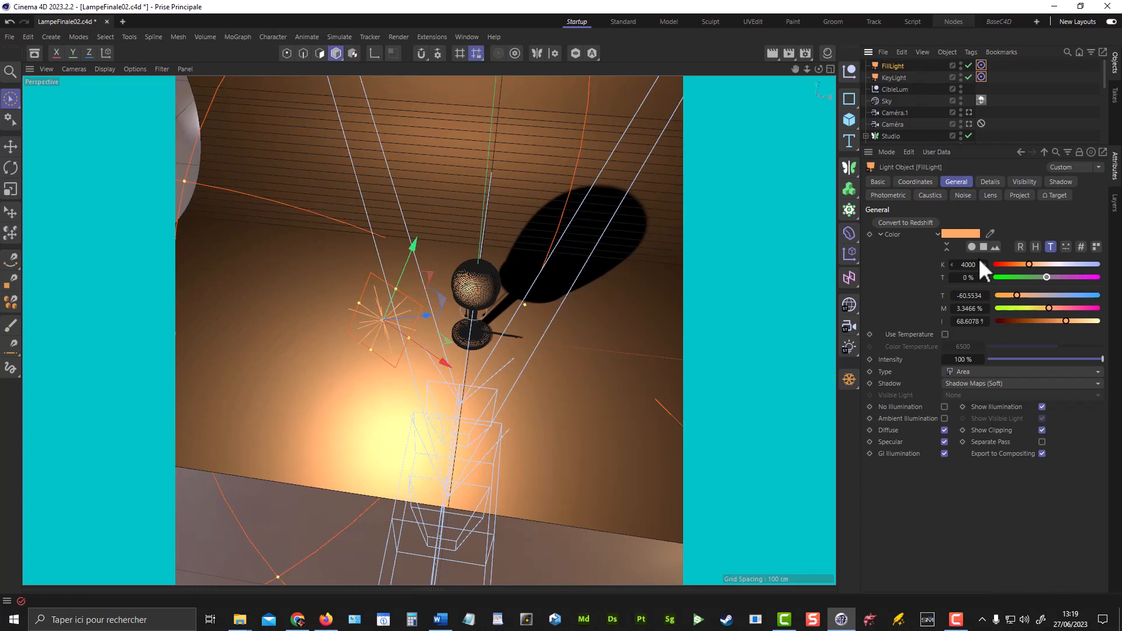
Set the FillLight's colour temperature to a cool 8500 K.
drag(1030, 265, 1073, 264)
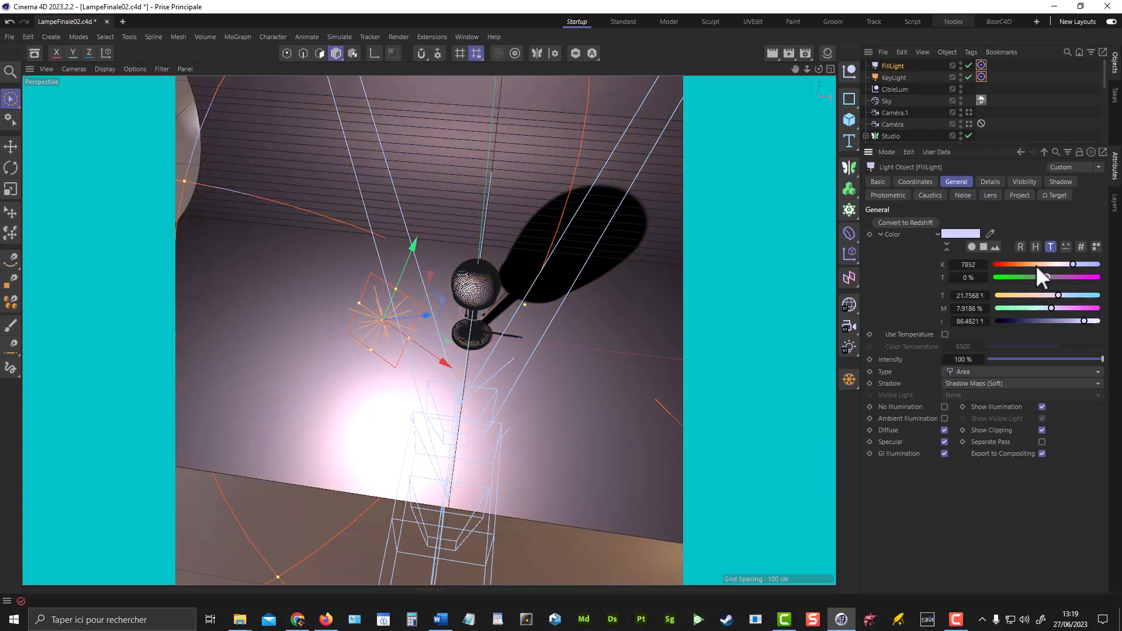
click(968, 266)
key(BackSpace)
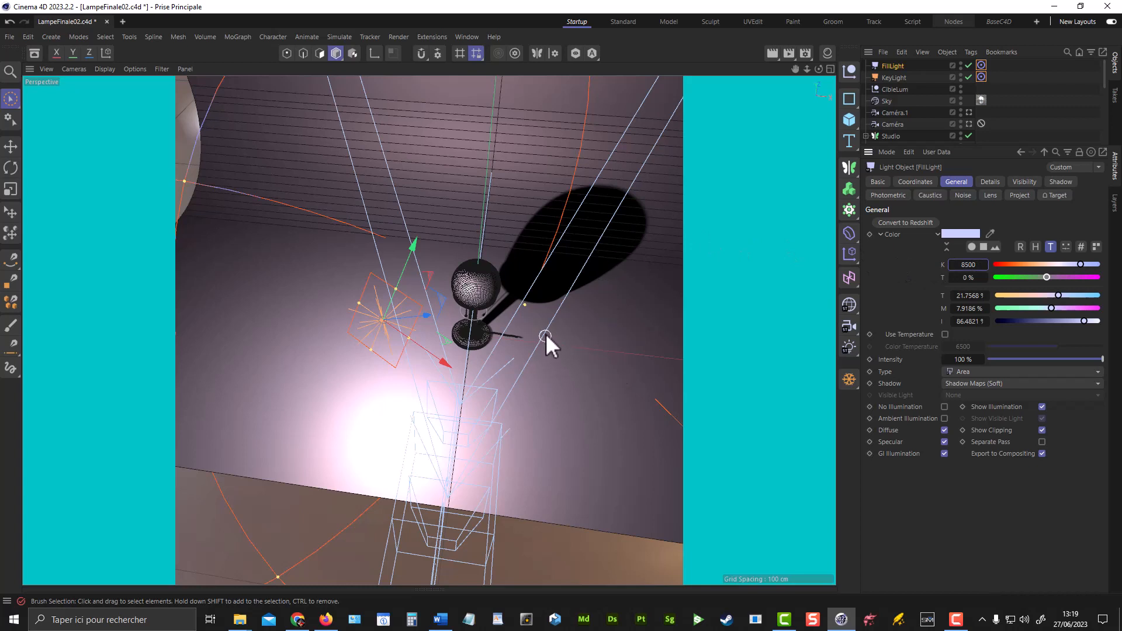
alt+drag(545, 333, 515, 257)
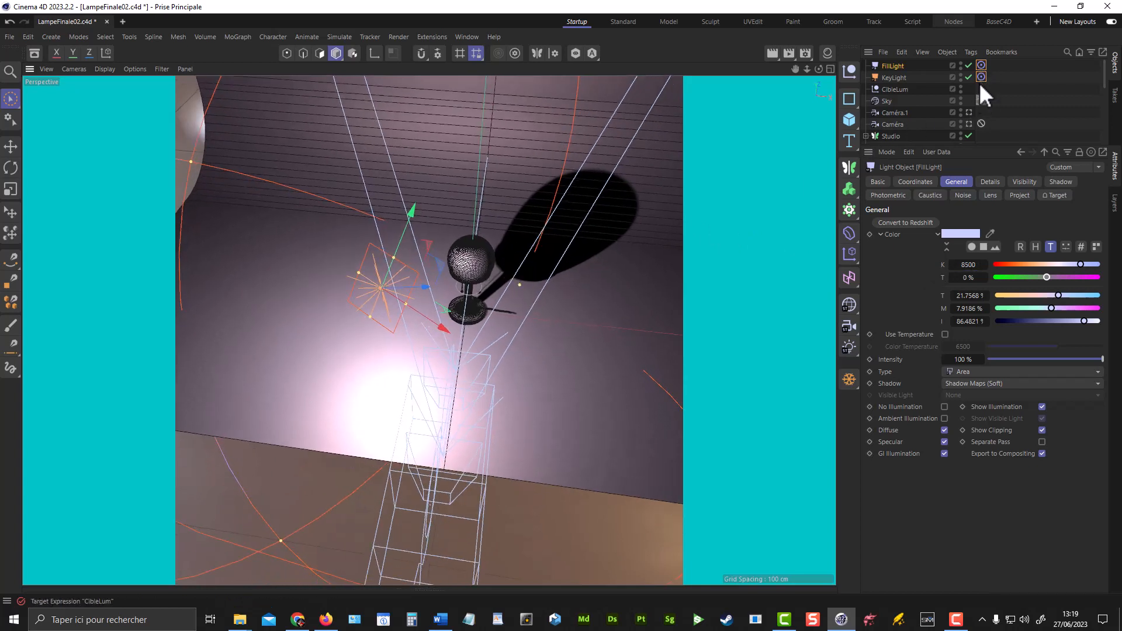
Move the FillLight to the opposite side of the lamp from the KeyLight and adjust its distance and height.
drag(445, 332, 700, 318)
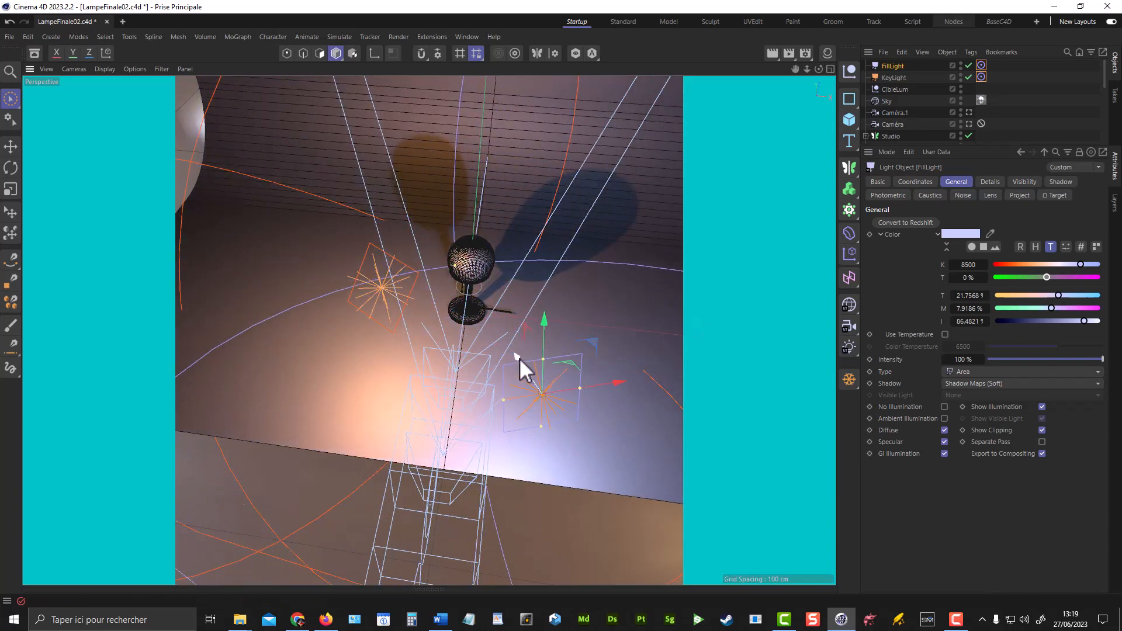
drag(520, 359, 510, 299)
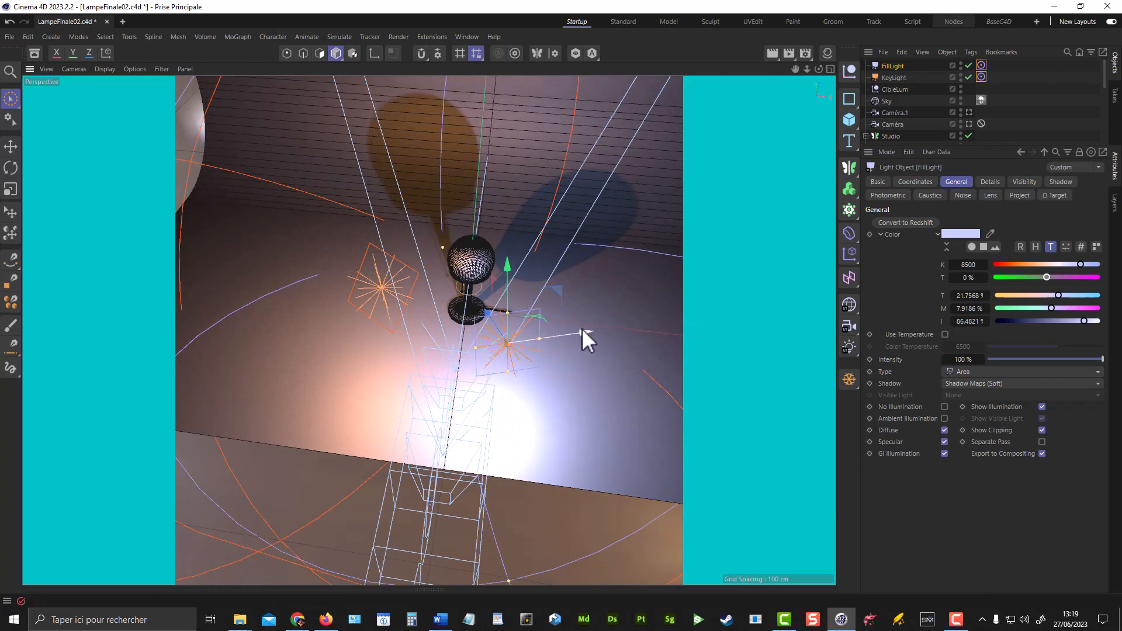
drag(585, 330, 616, 314)
drag(542, 277, 542, 270)
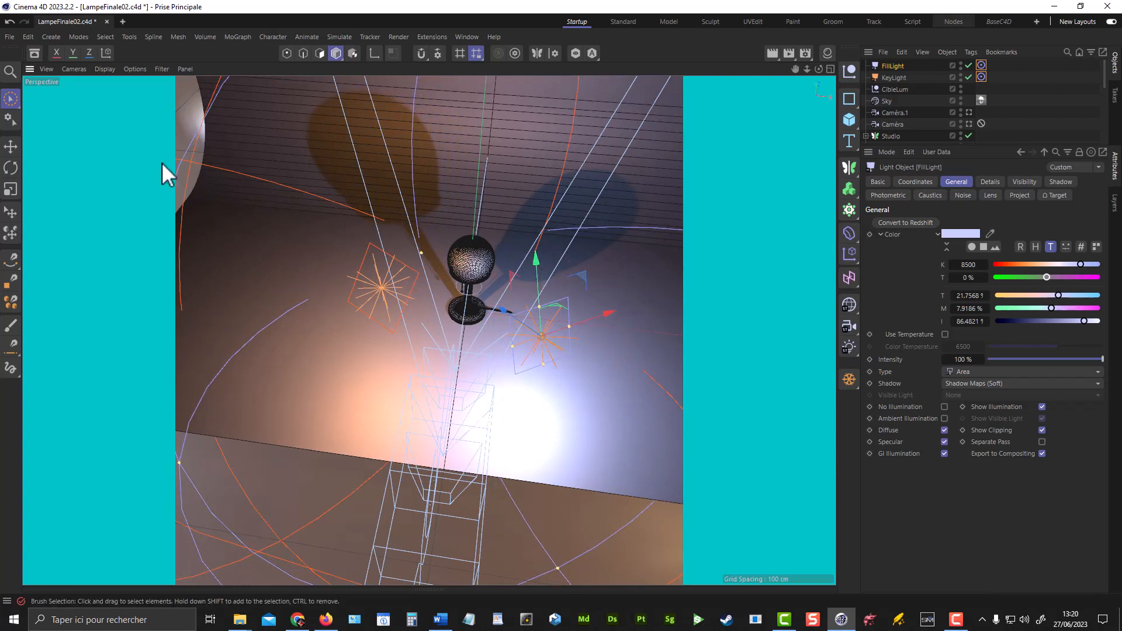
Look through the FillLight as a camera and pull it slightly back from the lamp.
click(75, 70)
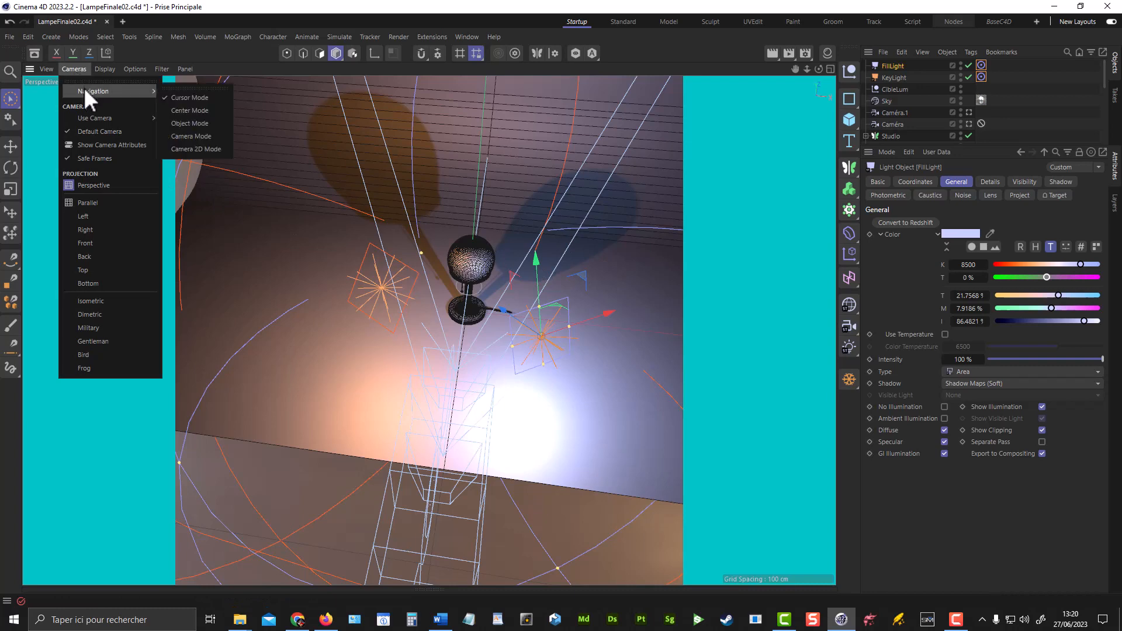
mouse_move(93, 122)
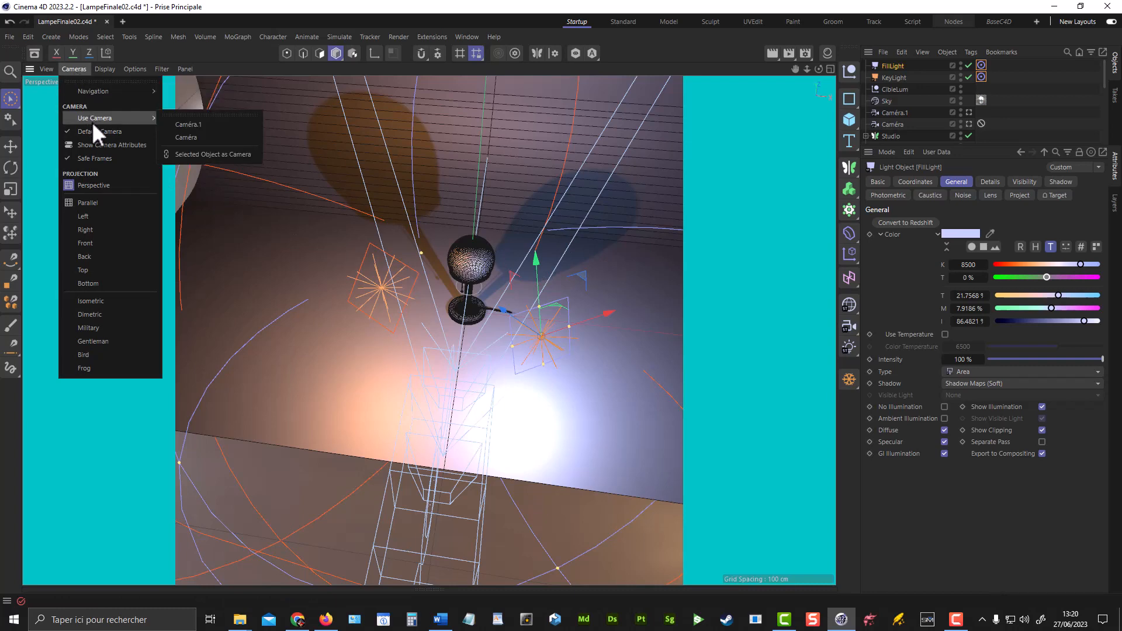
click(208, 154)
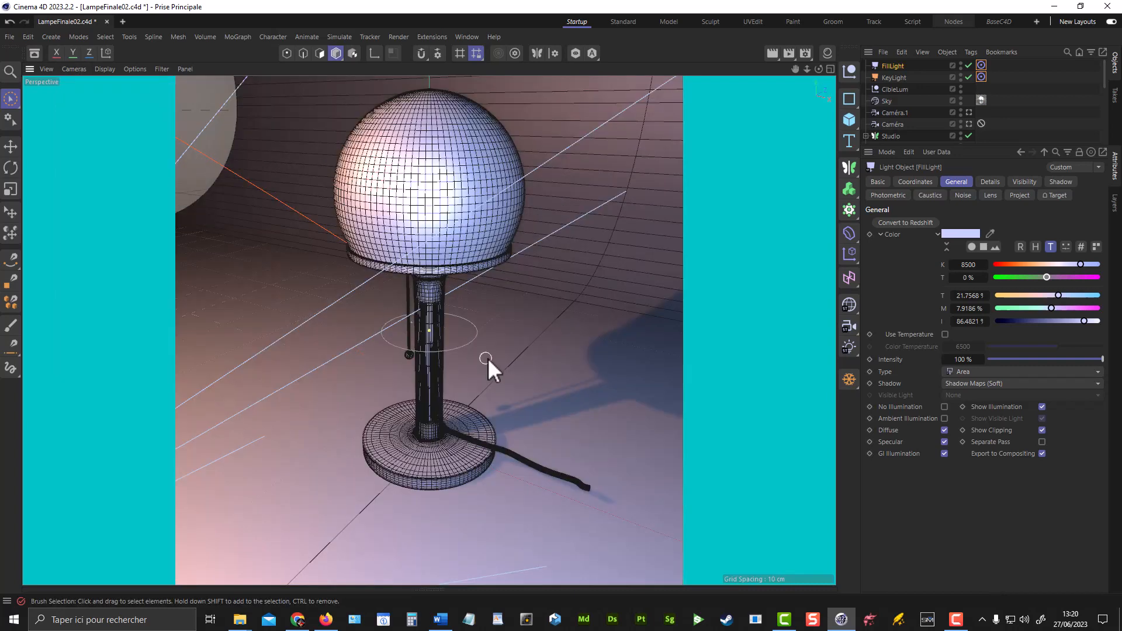
scroll(478, 345, down, 3)
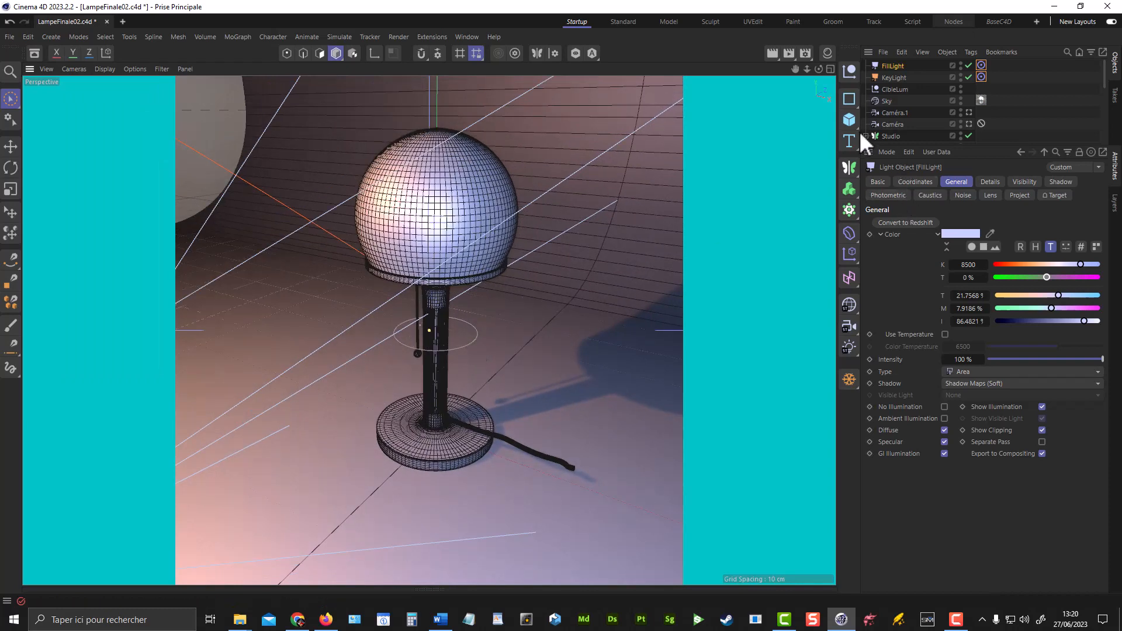
Switch the viewport to the Caméra camera and start a test render in the Picture Viewer.
click(75, 69)
mouse_move(95, 115)
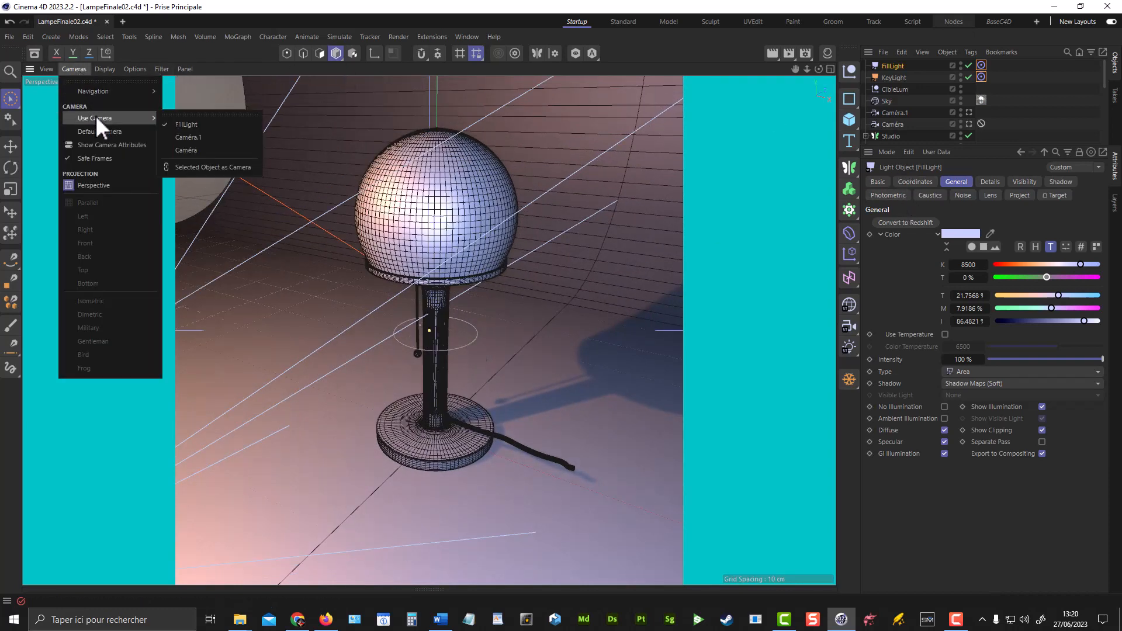
click(189, 146)
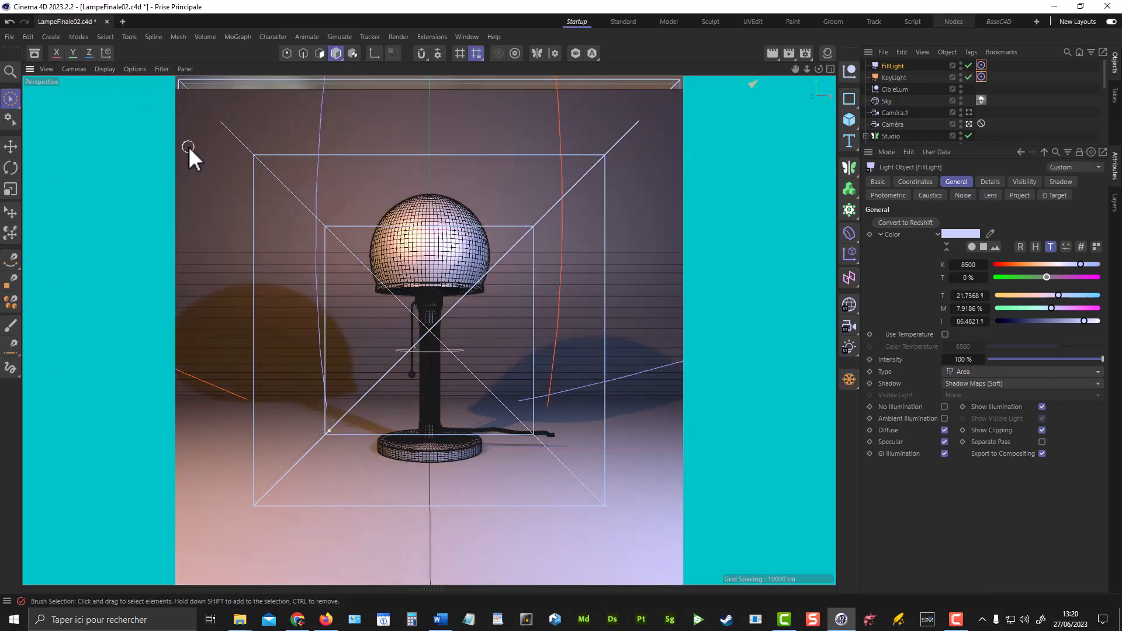
click(789, 54)
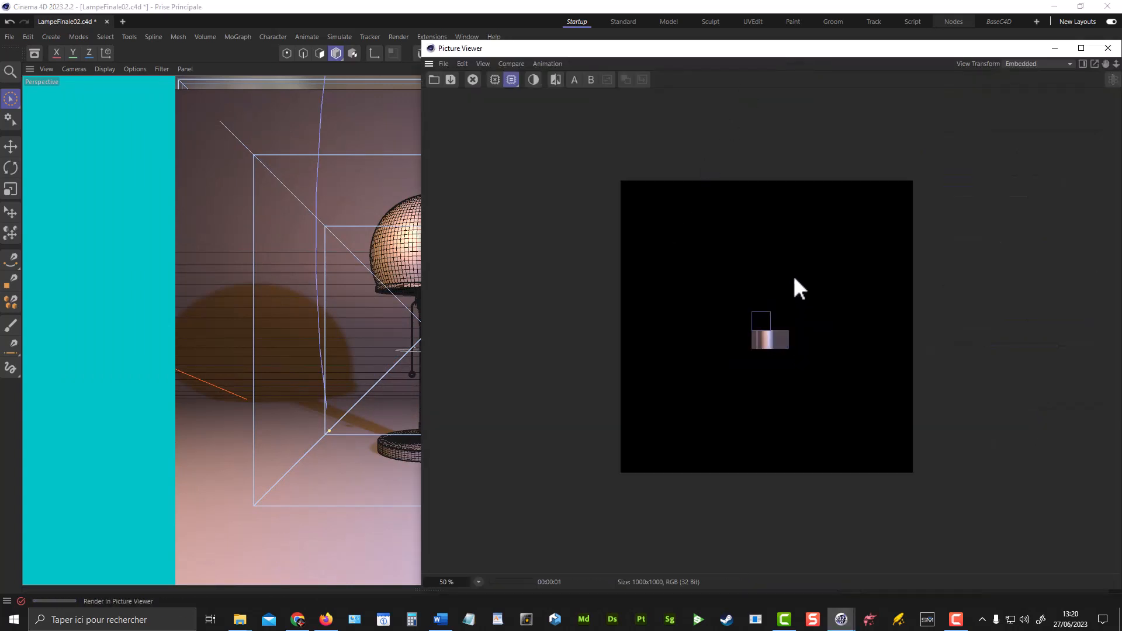